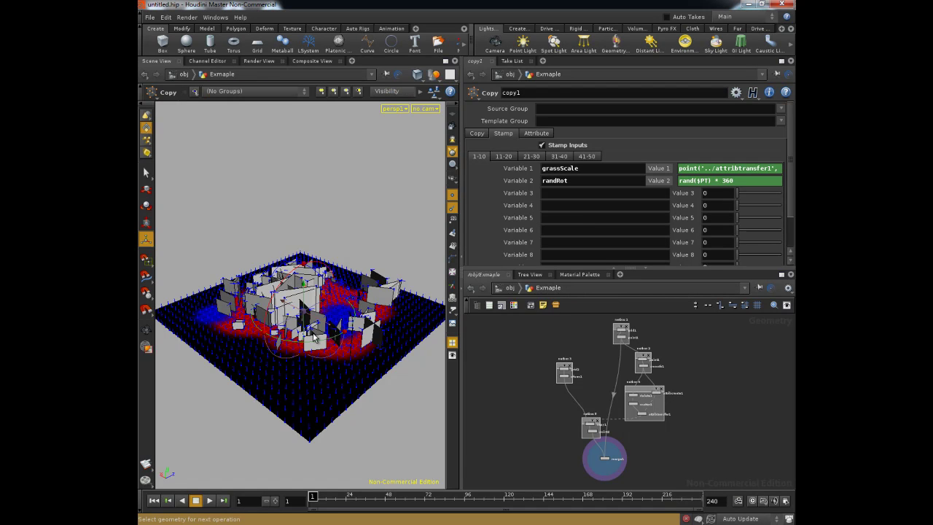
# Examine the example's scattered cards and painted grid from several angles and distances.
pyautogui.press('Escape')
pyautogui.moveTo(313, 341); pyautogui.dragTo(277, 324, button='right')
pyautogui.moveTo(277, 325); pyautogui.dragTo(238, 329)
pyautogui.moveTo(237, 329); pyautogui.dragTo(316, 351, button='right')
pyautogui.moveTo(316, 350); pyautogui.dragTo(379, 352)
pyautogui.moveTo(379, 352); pyautogui.dragTo(302, 357, button='right')
pyautogui.moveTo(302, 357); pyautogui.dragTo(330, 357)
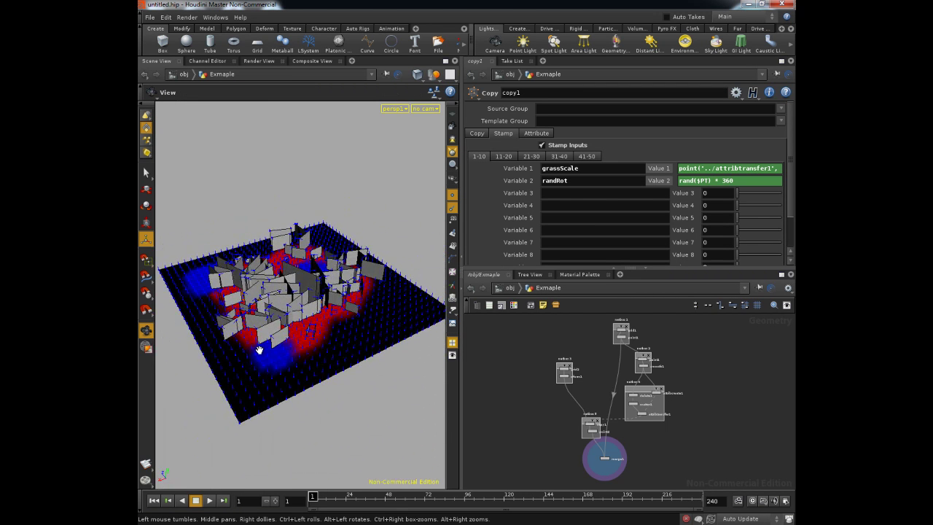
pyautogui.moveTo(257, 347); pyautogui.dragTo(335, 348, button='right')
pyautogui.moveTo(335, 348); pyautogui.dragTo(343, 336)
pyautogui.moveTo(343, 336); pyautogui.dragTo(334, 354, button='right')
pyautogui.moveTo(333, 354); pyautogui.dragTo(294, 347)
pyautogui.press('Return')
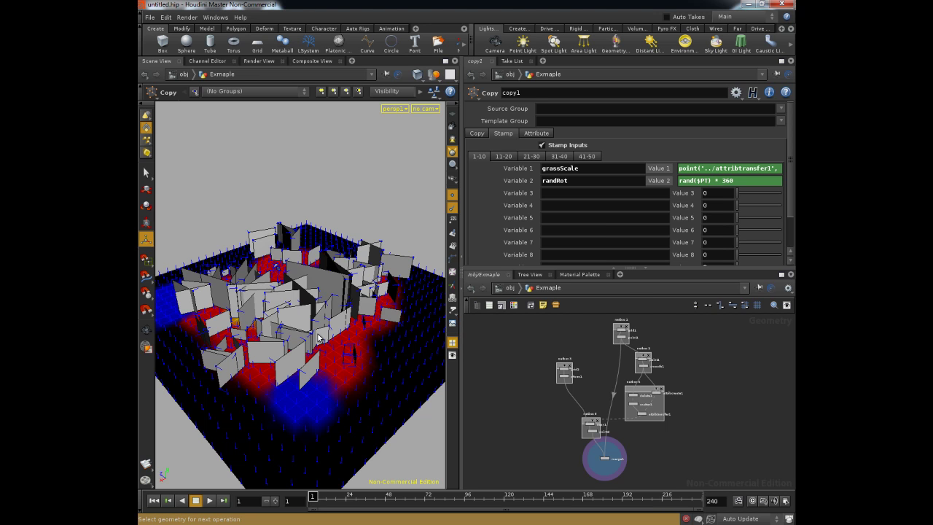
pyautogui.press('Escape')
pyautogui.moveTo(318, 337); pyautogui.dragTo(298, 318)
pyautogui.moveTo(299, 318); pyautogui.dragTo(302, 304, button='right')
pyautogui.moveTo(302, 304); pyautogui.dragTo(306, 297)
pyautogui.moveTo(306, 297); pyautogui.dragTo(300, 302, button='right')
pyautogui.press('Return')
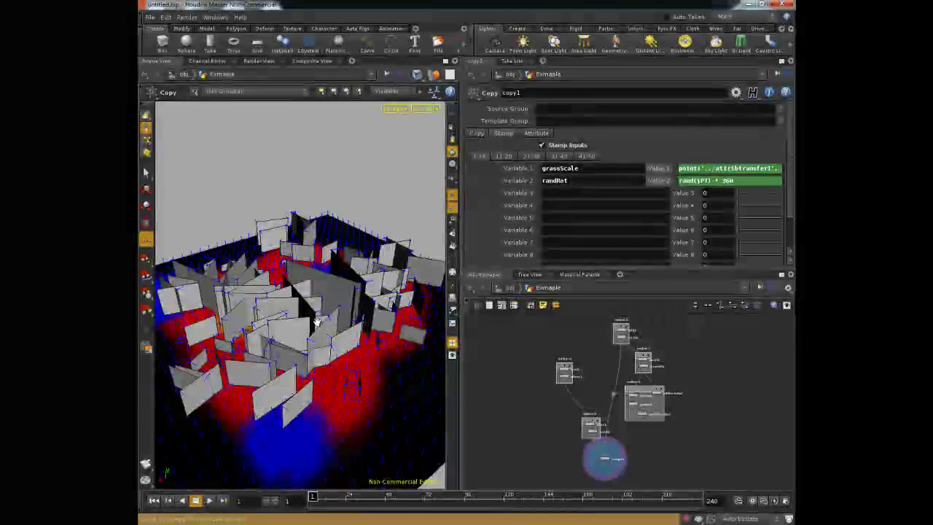
pyautogui.press('Escape')
pyautogui.moveTo(313, 324)
pyautogui.mouseDown()
pyautogui.moveTo(269, 300)
pyautogui.moveTo(308, 305)
pyautogui.moveTo(277, 308)
pyautogui.moveTo(312, 323)
pyautogui.moveTo(297, 338)
pyautogui.moveTo(310, 330)
pyautogui.mouseUp()
pyautogui.press('Return')
pyautogui.press('Escape')
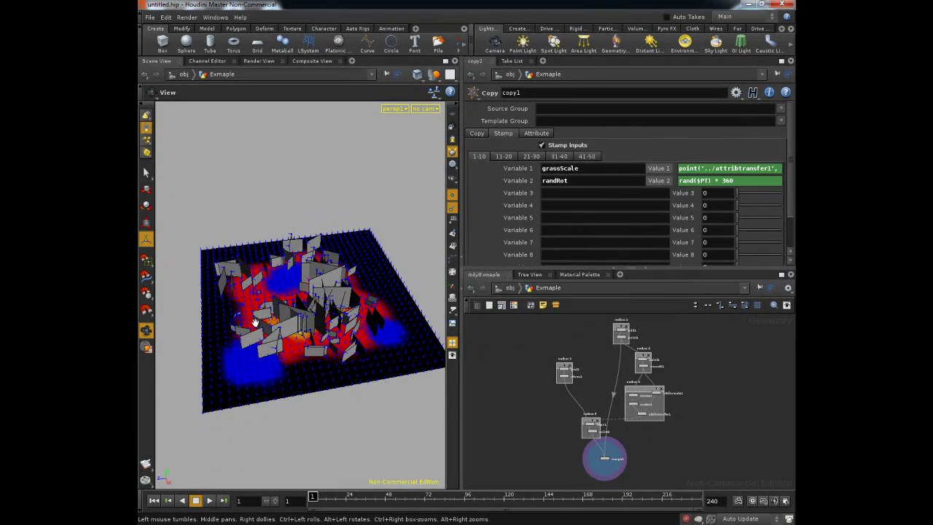
pyautogui.moveTo(253, 321); pyautogui.dragTo(285, 333)
# Widen the scene view and make the network editor pane taller.
pyautogui.moveTo(467, 251); pyautogui.dragTo(503, 248)
pyautogui.keyDown('alt'); pyautogui.moveTo(346, 332); pyautogui.dragTo(312, 326, button='right'); pyautogui.keyUp('alt')
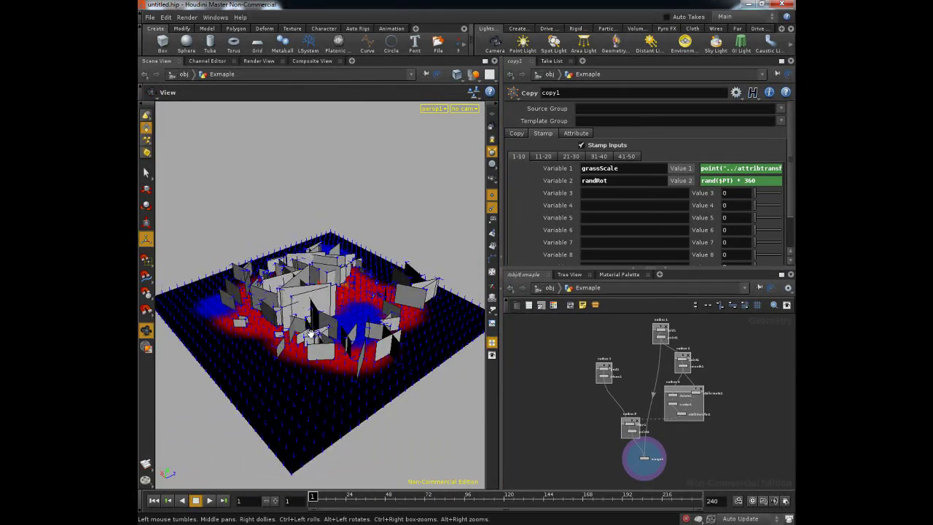
pyautogui.moveTo(312, 325)
pyautogui.keyDown('alt'); pyautogui.mouseDown()
pyautogui.moveTo(319, 347)
pyautogui.moveTo(311, 330)
pyautogui.mouseUp(); pyautogui.keyUp('alt')
pyautogui.moveTo(622, 363); pyautogui.dragTo(618, 375, button='middle')
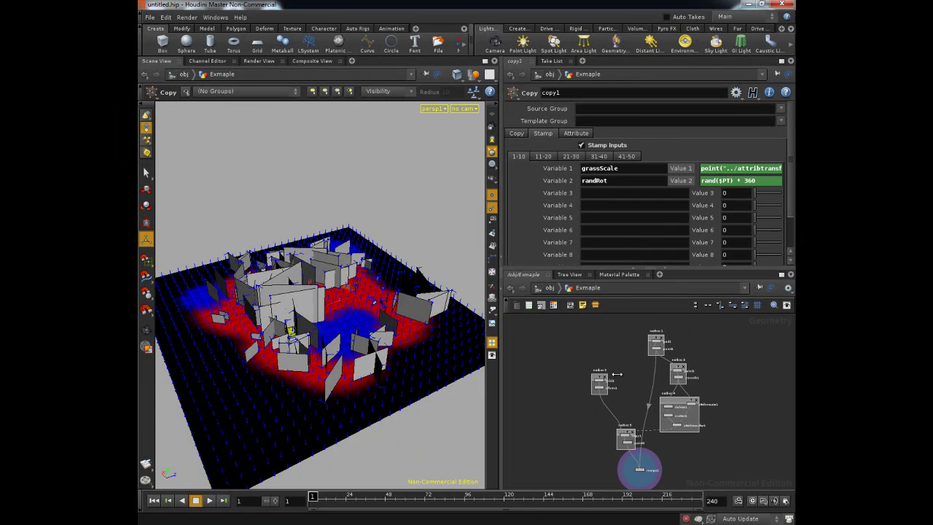
pyautogui.moveTo(690, 267); pyautogui.dragTo(689, 242)
pyautogui.scroll(1, 713, 357)
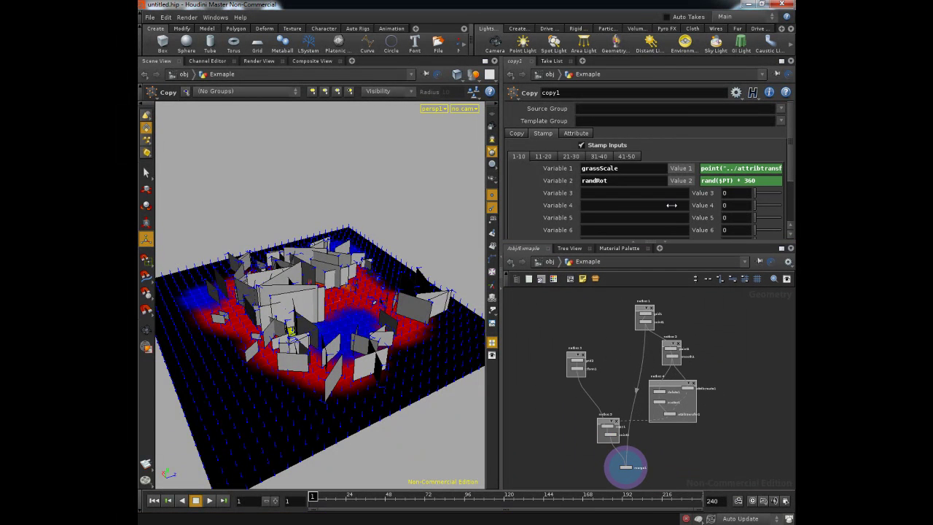
# Review the full expression behind the Copy node's grassScale stamp value in the expression editor and close it without changes.
pyautogui.rightClick(720, 167)
pyautogui.moveTo(664, 194)
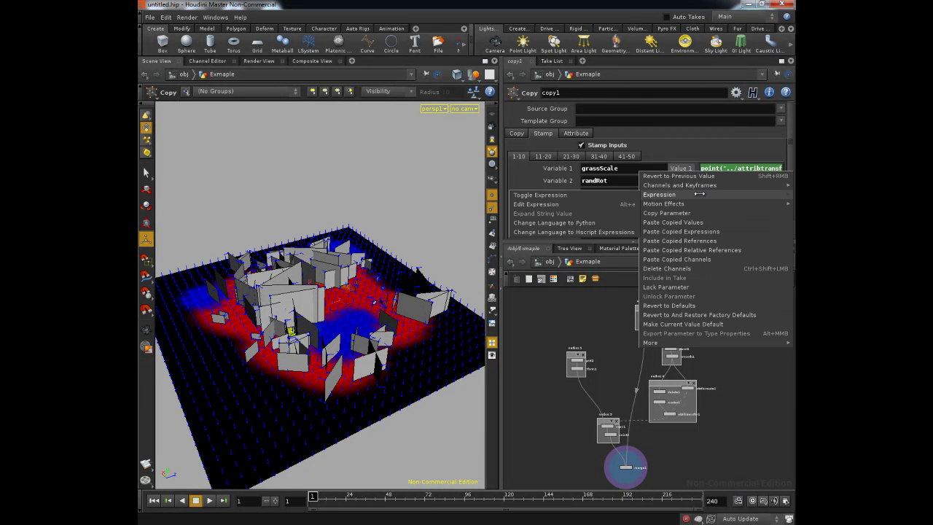
pyautogui.click(549, 207)
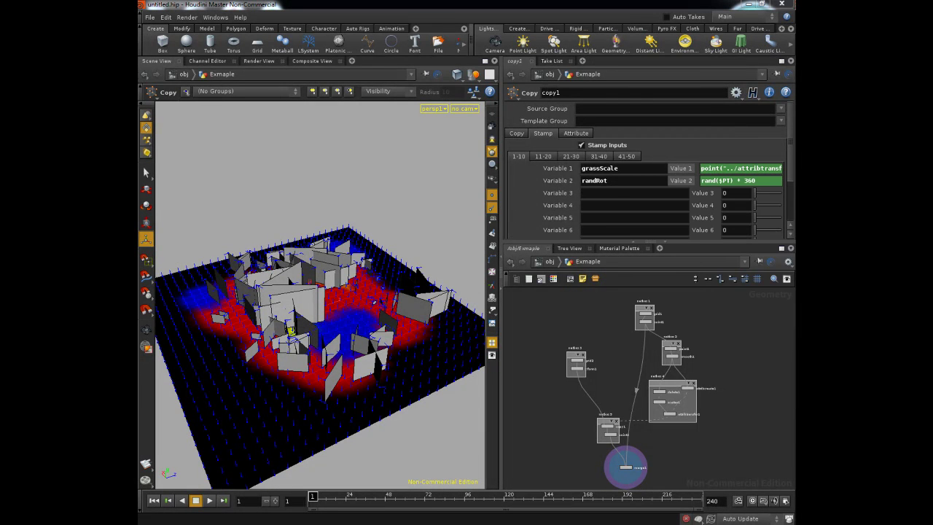
pyautogui.moveTo(337, 123); pyautogui.dragTo(307, 119)
pyautogui.moveTo(471, 156); pyautogui.dragTo(251, 157)
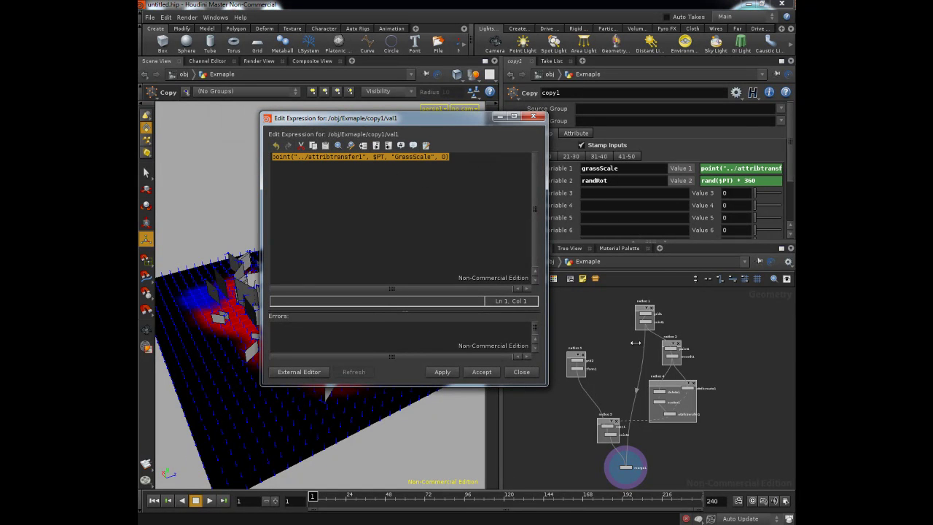
pyautogui.click(521, 371)
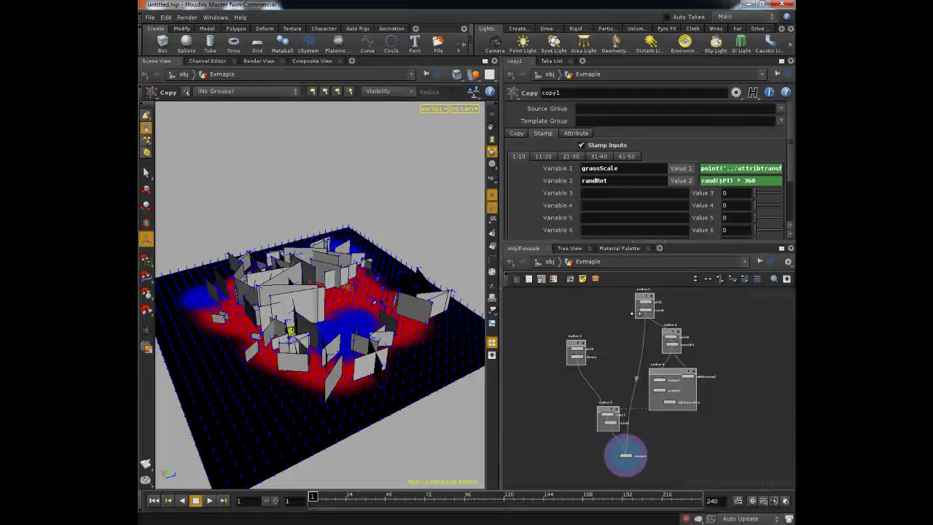
# Enlarge the network editor, go up to the object level and rename the Exmaple object as Example.
pyautogui.moveTo(685, 242); pyautogui.dragTo(685, 208)
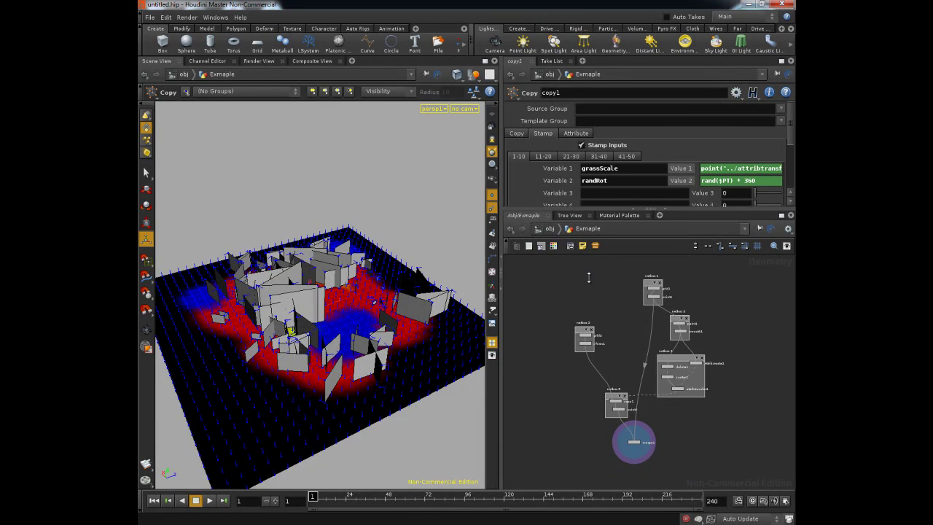
pyautogui.click(548, 229)
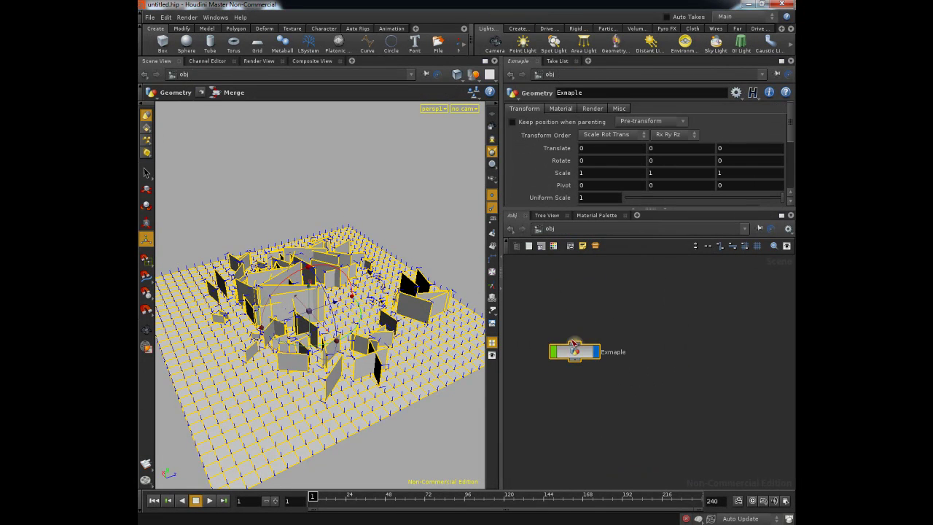
pyautogui.click(648, 359)
pyautogui.press('Tab')
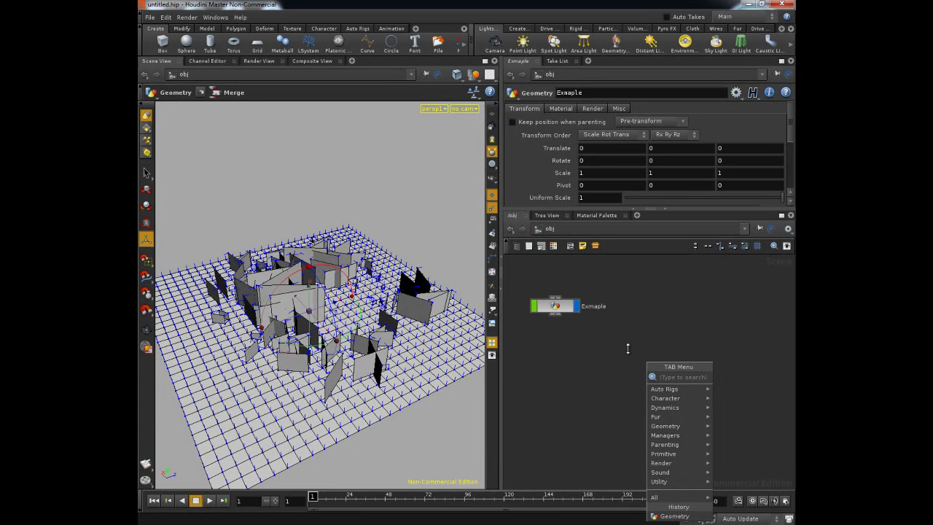
pyautogui.click(603, 307)
pyautogui.doubleClick(602, 307)
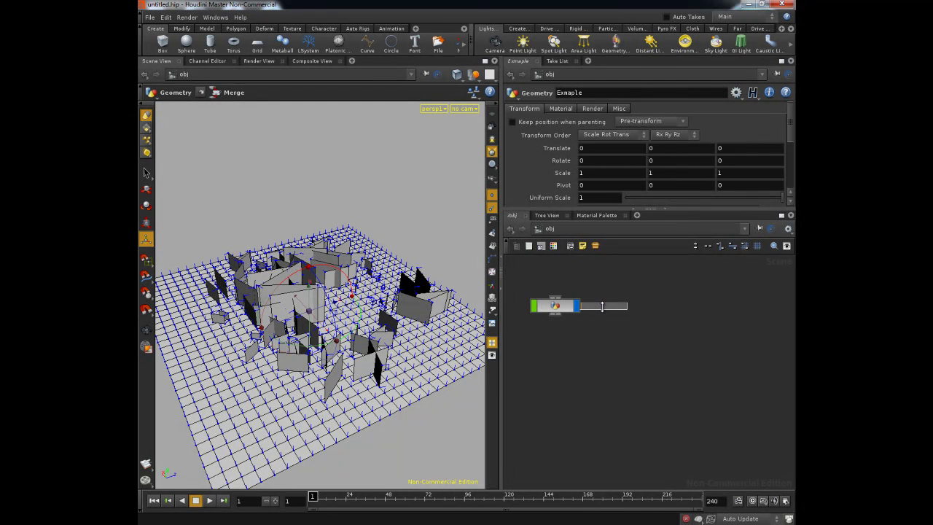
pyautogui.press('Return')
# Create a new Geometry object beside Example and delete the default File node inside it.
pyautogui.press('Tab')
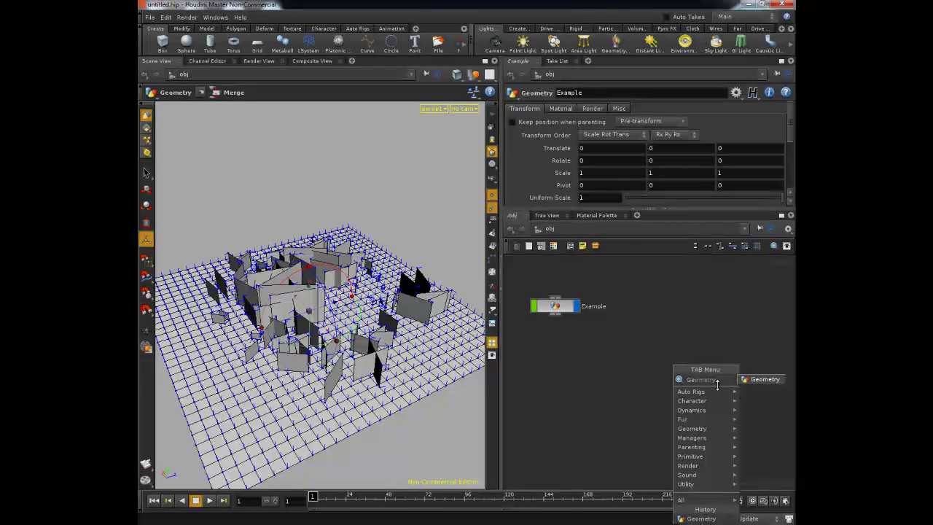
pyautogui.click(762, 379)
pyautogui.click(641, 366)
pyautogui.doubleClick(641, 367)
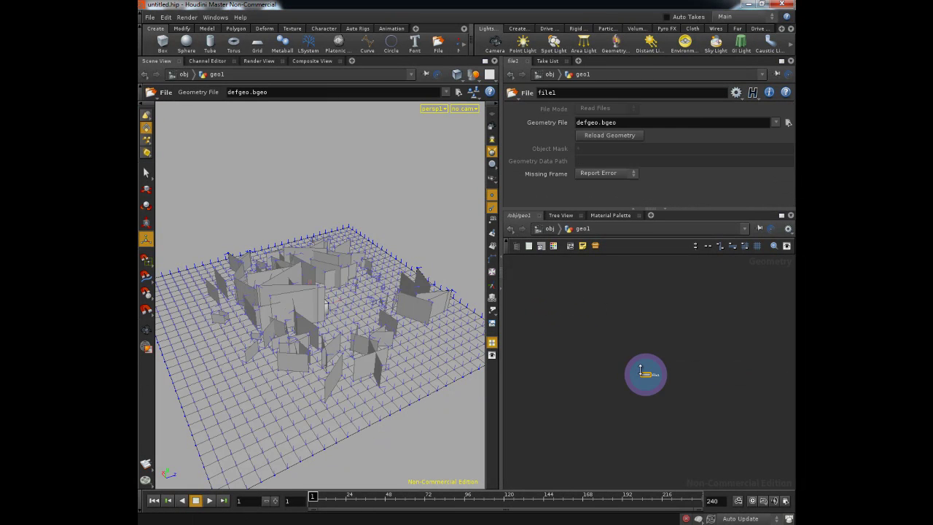
pyautogui.press('Delete')
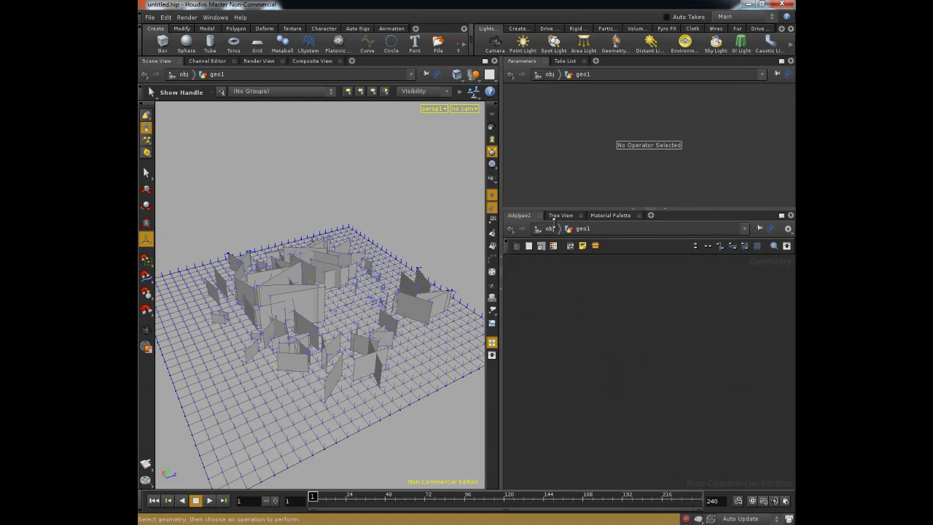
pyautogui.click(550, 228)
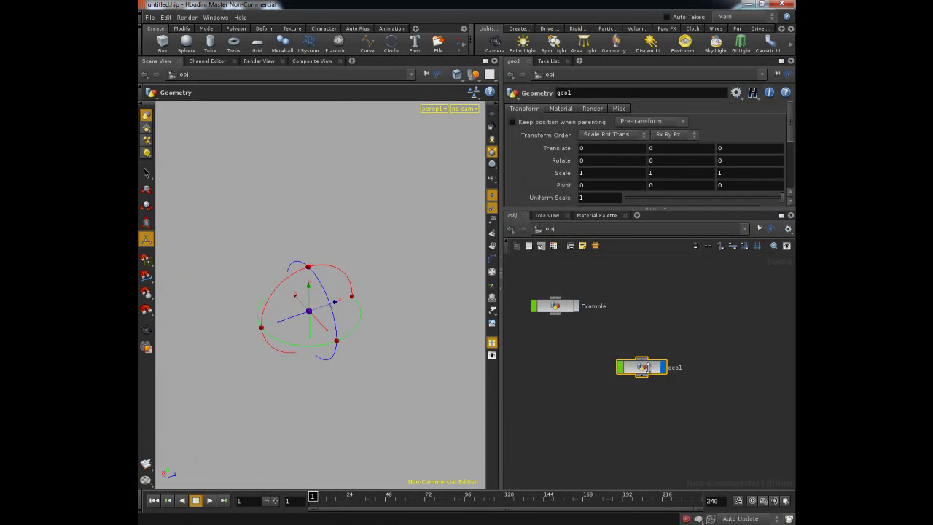
pyautogui.doubleClick(647, 369)
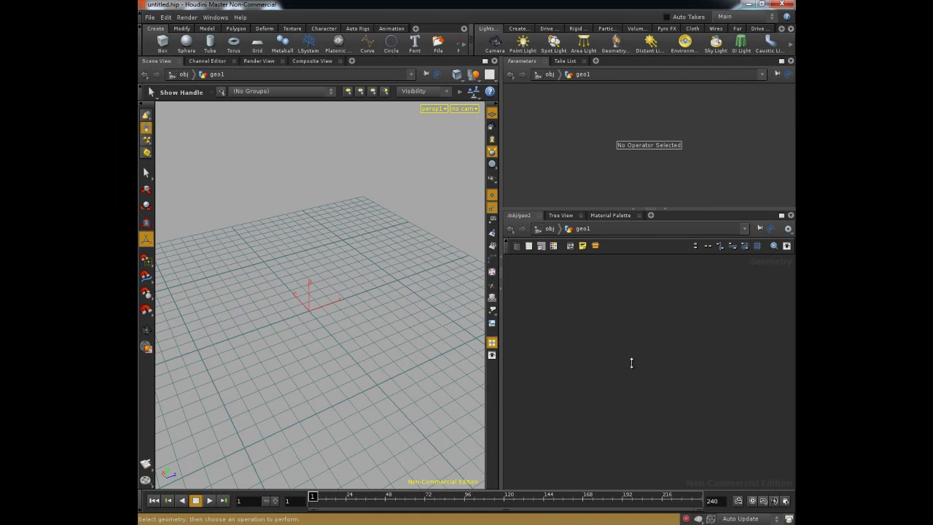
# Add a Grid node inside the new geometry object and hide the viewport's reference grid.
pyautogui.press('Tab')
pyautogui.write('grid')
pyautogui.press('Return')
pyautogui.click(668, 311)
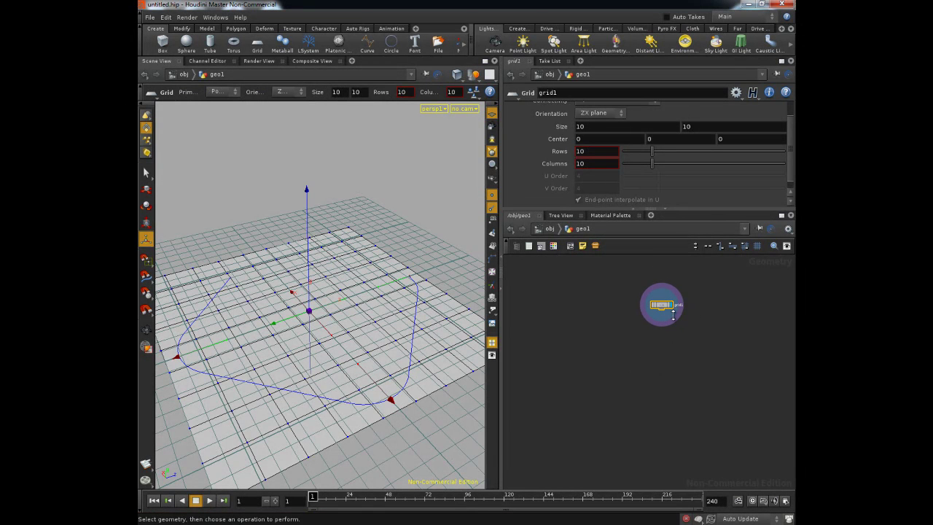
pyautogui.keyDown('alt'); pyautogui.moveTo(360, 354); pyautogui.dragTo(379, 350); pyautogui.keyUp('alt')
pyautogui.keyDown('alt'); pyautogui.moveTo(379, 350); pyautogui.dragTo(340, 336, button='right'); pyautogui.keyUp('alt')
pyautogui.click(492, 114)
# Link the grid's columns to its rows with a relative reference and set the rows to 36.
pyautogui.rightClick(589, 151)
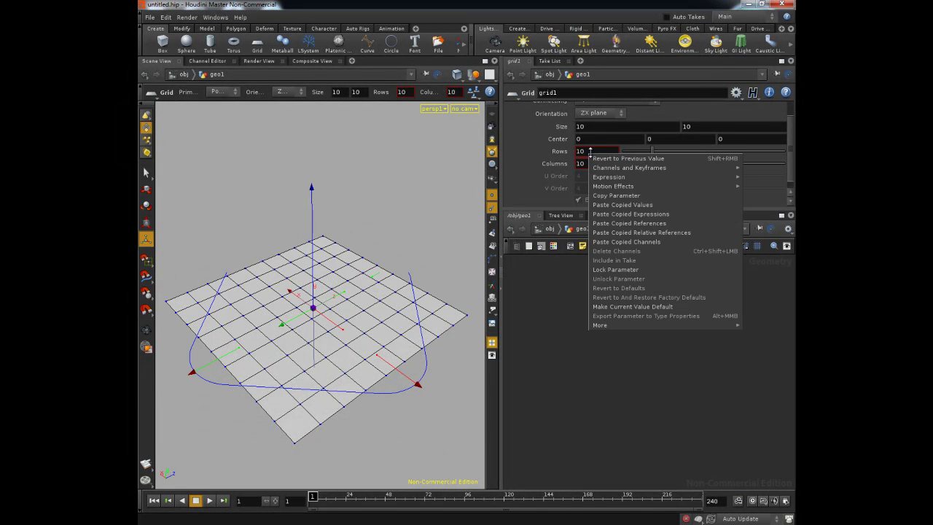
pyautogui.click(588, 162)
pyautogui.rightClick(589, 163)
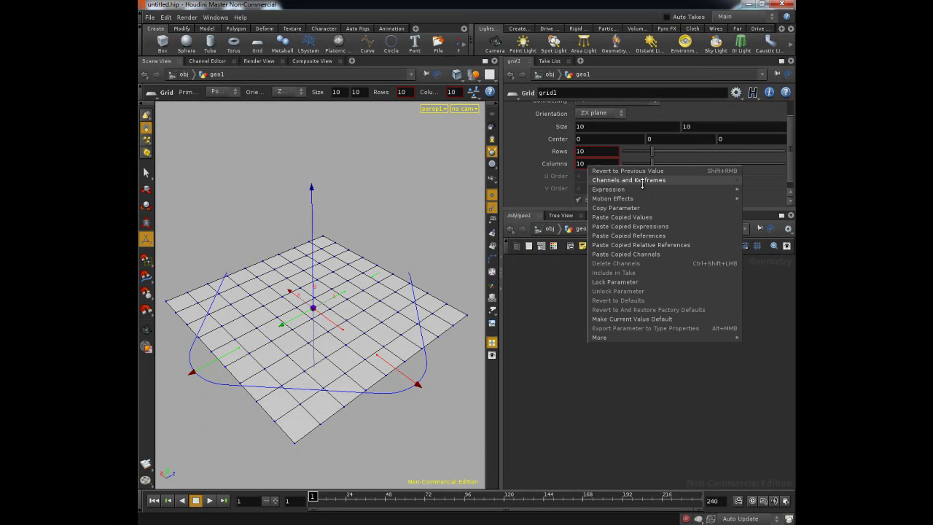
pyautogui.click(634, 245)
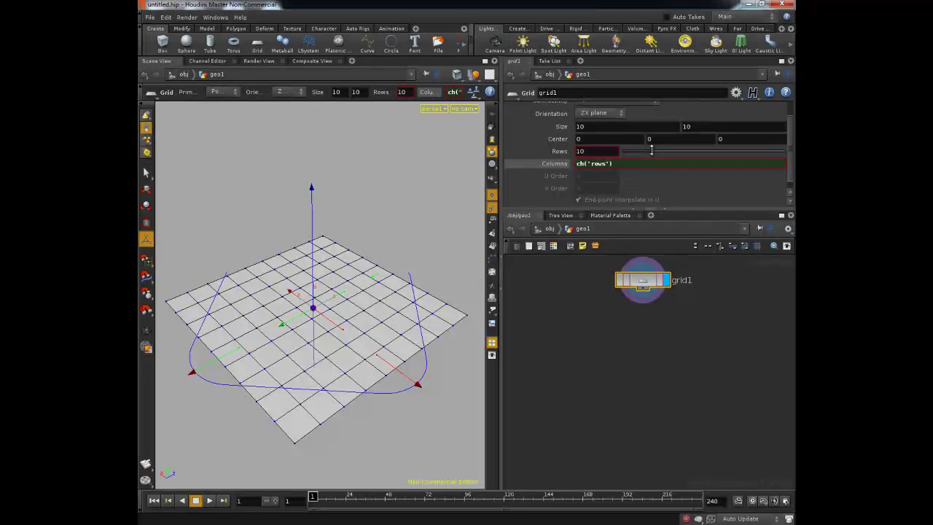
pyautogui.moveTo(651, 151); pyautogui.dragTo(740, 154)
# Add a Point node below the grid, connect the grid to its first input and display the Point node.
pyautogui.press('Escape')
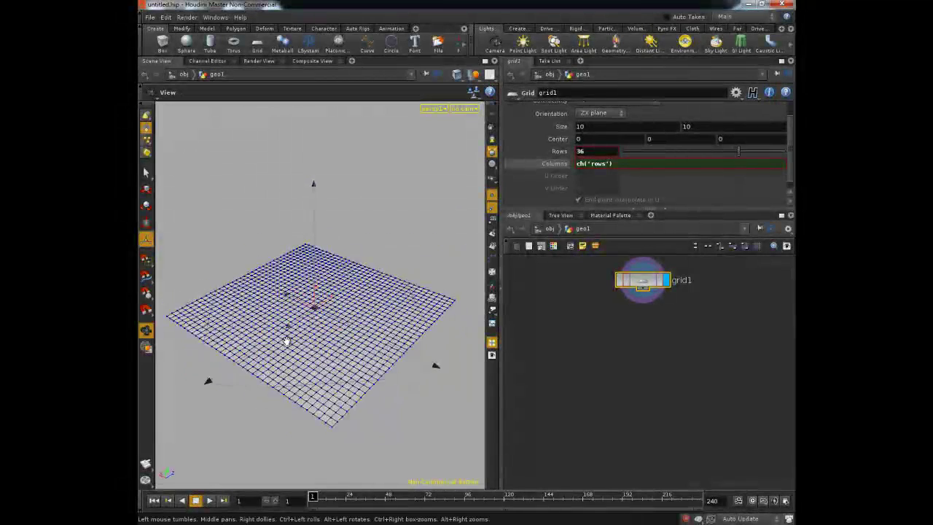
pyautogui.moveTo(287, 335); pyautogui.dragTo(331, 333, button='right')
pyautogui.moveTo(331, 333); pyautogui.dragTo(357, 328)
pyautogui.moveTo(356, 327); pyautogui.dragTo(344, 314, button='middle')
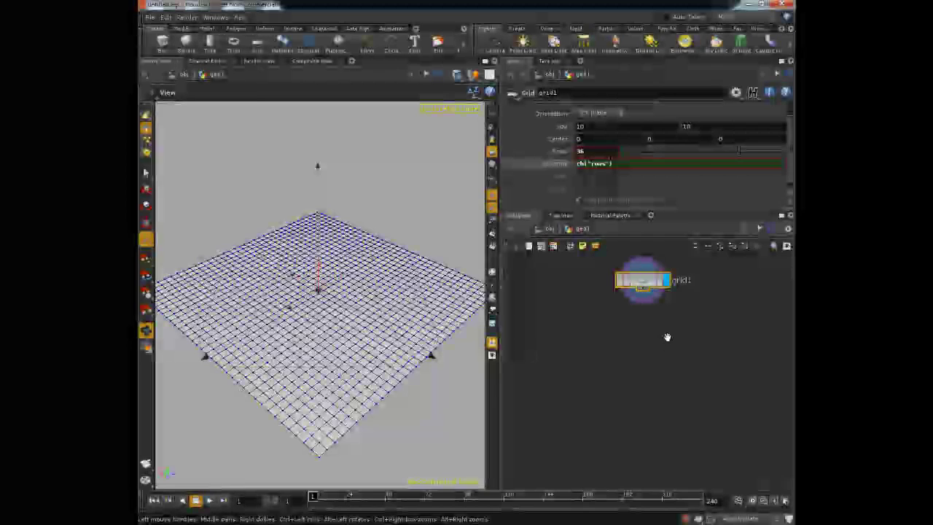
pyautogui.moveTo(343, 314); pyautogui.dragTo(332, 314, button='right')
pyautogui.press('Tab')
pyautogui.press('Return')
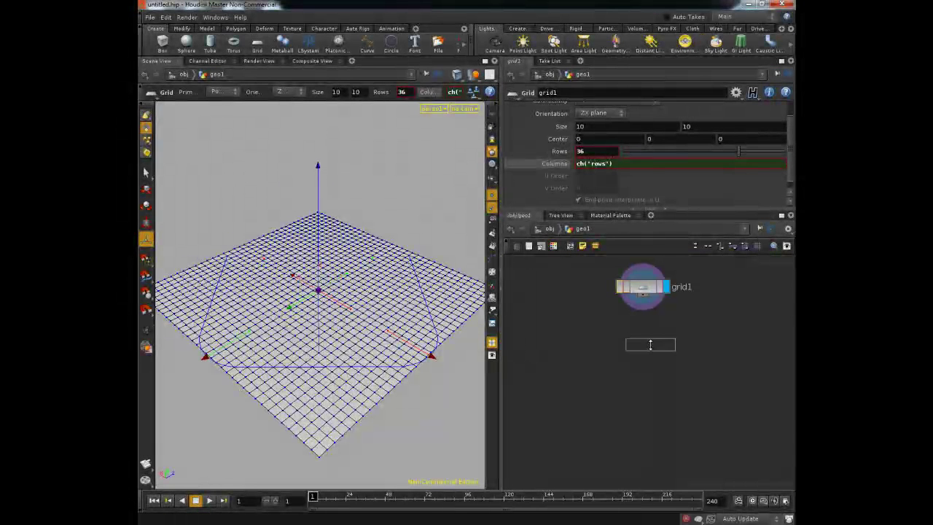
pyautogui.click(651, 345)
pyautogui.moveTo(647, 314); pyautogui.dragTo(643, 335)
pyautogui.click(666, 337)
# Set the Point node's normal option to Add Normal.
pyautogui.scroll(-1, 554, 166)
pyautogui.scroll(-1, 554, 165)
pyautogui.click(549, 127)
pyautogui.click(530, 146)
# Examine the direction of the grid's point normals from close up and from the side.
pyautogui.press('Escape')
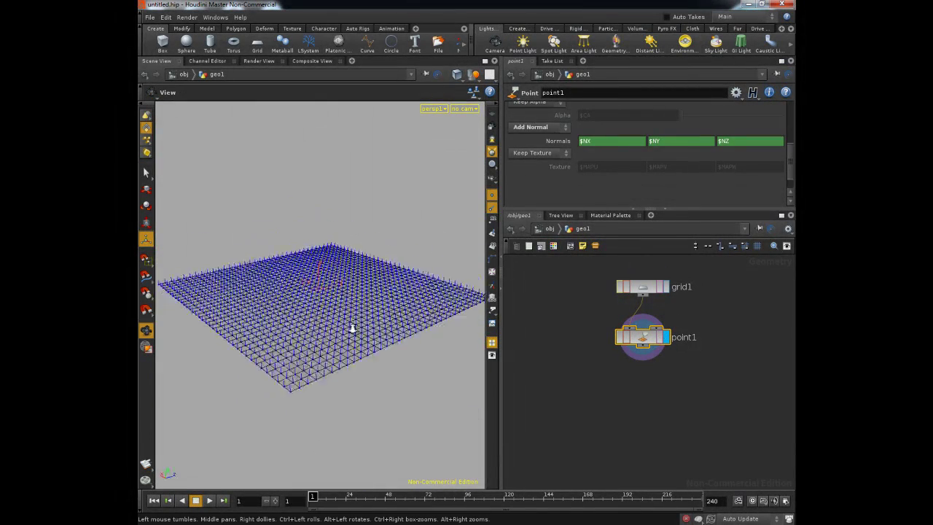
pyautogui.scroll(5, 412, 328)
pyautogui.moveTo(395, 325); pyautogui.dragTo(360, 323, button='right')
pyautogui.moveTo(360, 323)
pyautogui.mouseDown()
pyautogui.moveTo(355, 316)
pyautogui.moveTo(371, 312)
pyautogui.mouseUp()
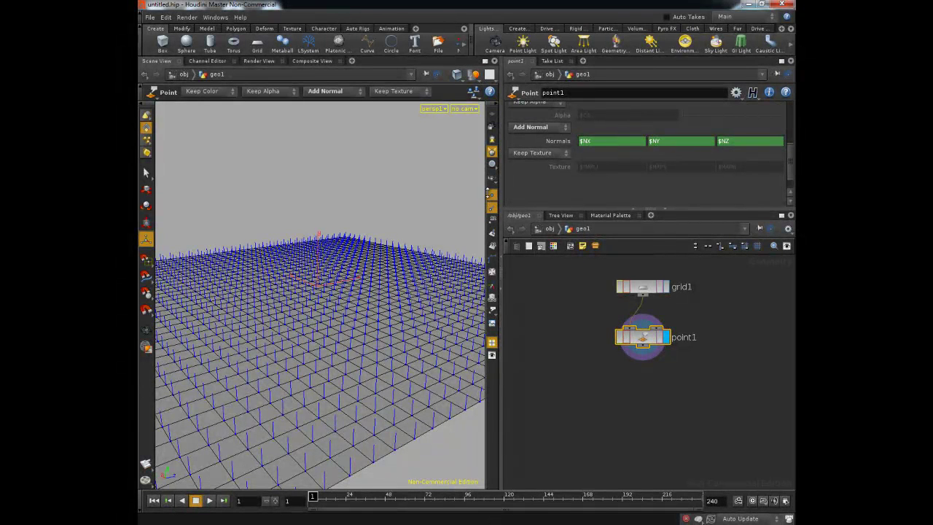
pyautogui.press('Escape')
pyautogui.moveTo(380, 357); pyautogui.dragTo(402, 333, button='right')
pyautogui.moveTo(402, 333); pyautogui.dragTo(402, 316)
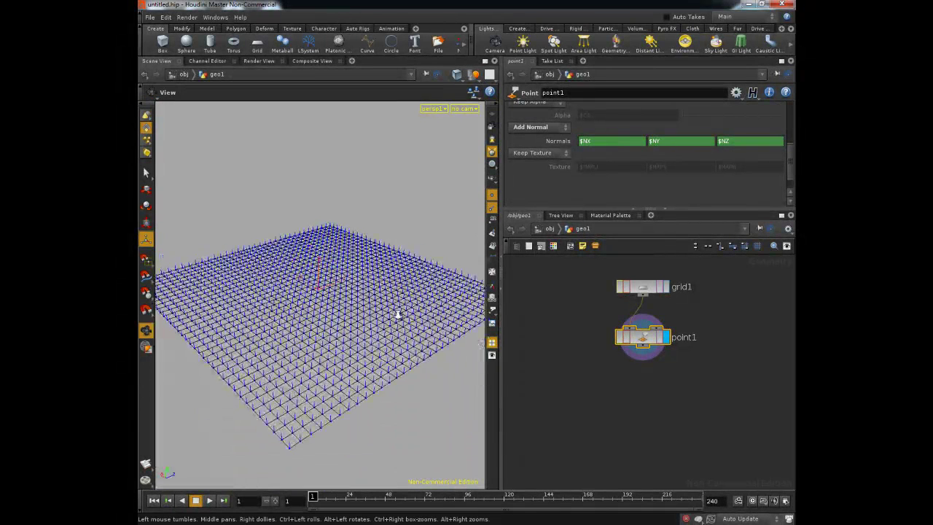
pyautogui.rightClick(402, 317)
pyautogui.click(641, 340)
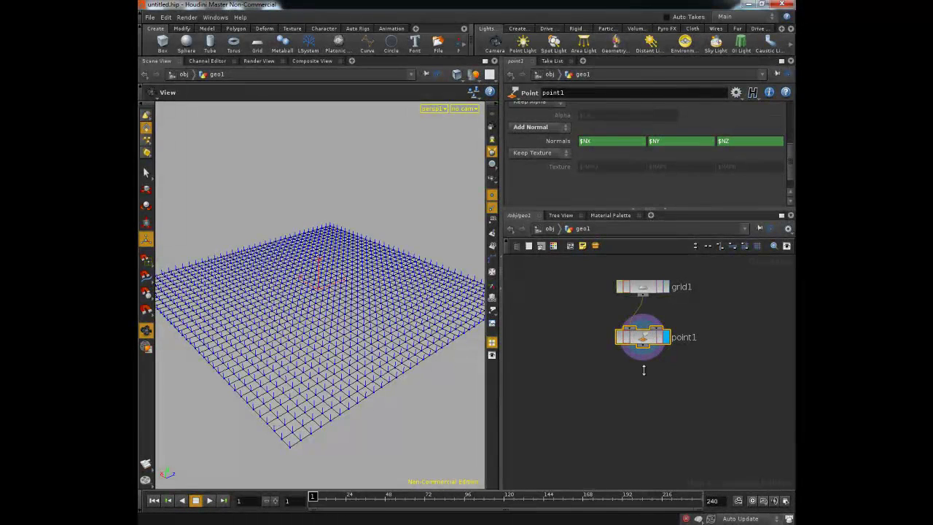
pyautogui.moveTo(602, 392); pyautogui.dragTo(641, 312)
pyautogui.press('s')
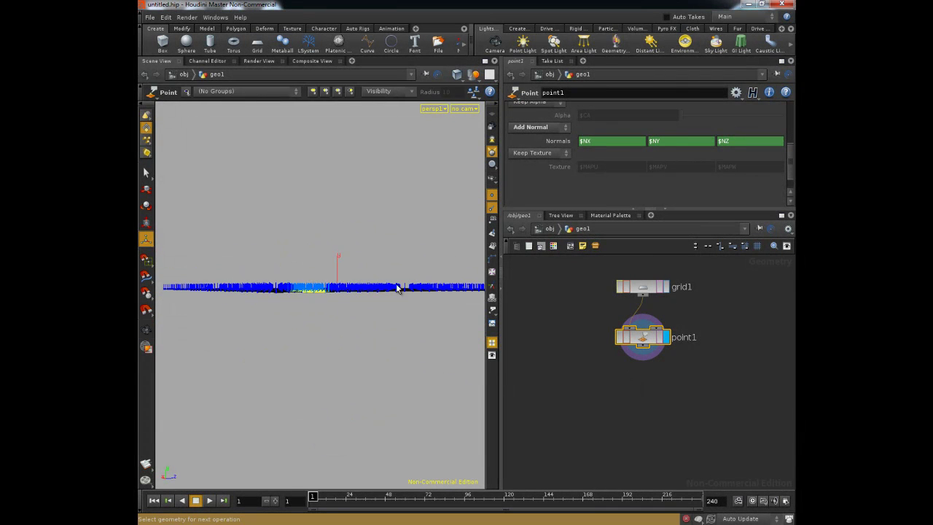
pyautogui.moveTo(387, 261)
pyautogui.mouseDown()
pyautogui.moveTo(375, 248)
pyautogui.moveTo(369, 258)
pyautogui.mouseUp()
pyautogui.press('Escape')
# Add a Paint node below the Point node.
pyautogui.press('Tab')
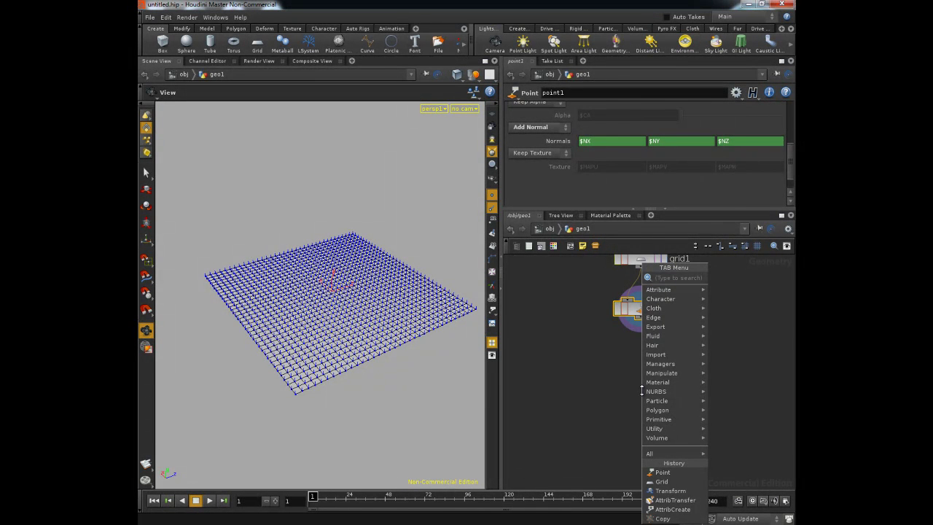
pyautogui.write('Paint')
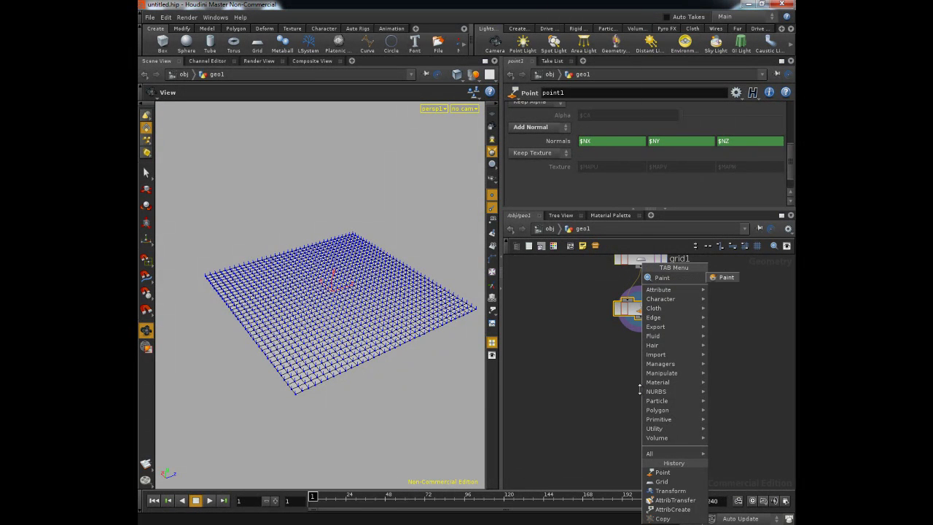
pyautogui.press('Return')
pyautogui.click(645, 377)
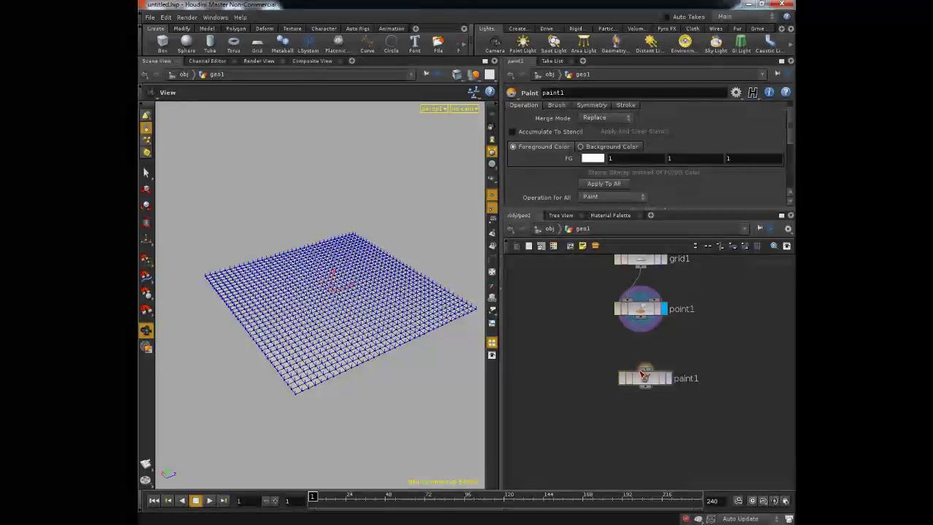
# Place the Paint node directly below the Point node, connect the two and display the Paint node.
pyautogui.moveTo(644, 331)
pyautogui.mouseDown()
pyautogui.moveTo(641, 373)
pyautogui.moveTo(641, 349)
pyautogui.mouseUp()
pyautogui.click(664, 355)
pyautogui.click(643, 356)
pyautogui.moveTo(288, 297); pyautogui.dragTo(352, 299, button='right')
pyautogui.moveTo(352, 300); pyautogui.dragTo(310, 304)
# Fill the whole grid with the Paint node's black background color.
pyautogui.click(613, 147)
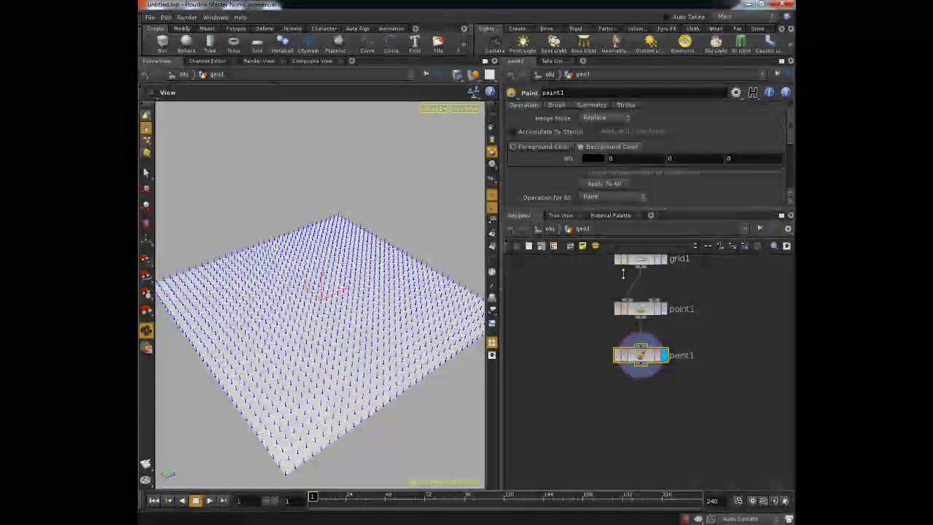
pyautogui.click(604, 184)
pyautogui.moveTo(378, 309); pyautogui.dragTo(348, 313)
# Set the paint foreground color to red (0.9, 0, 0).
pyautogui.click(541, 147)
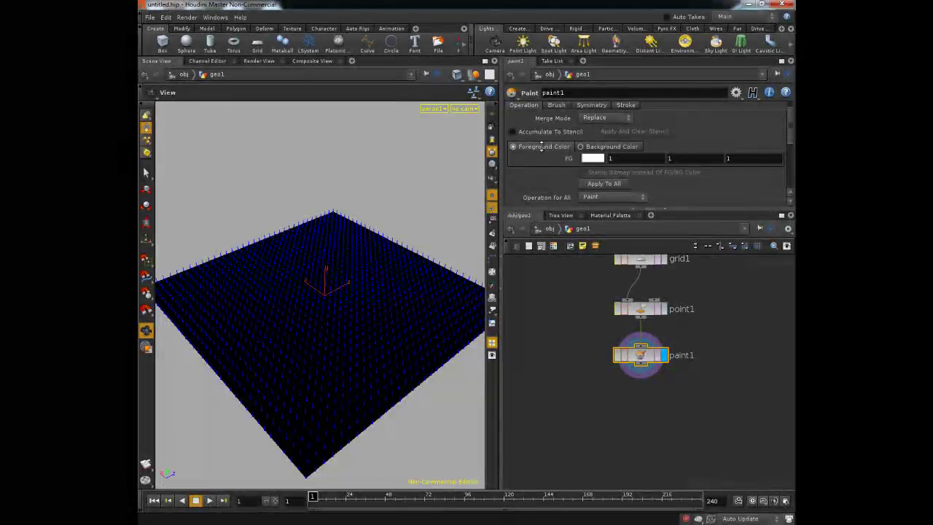
pyautogui.click(596, 158)
pyautogui.click(630, 91)
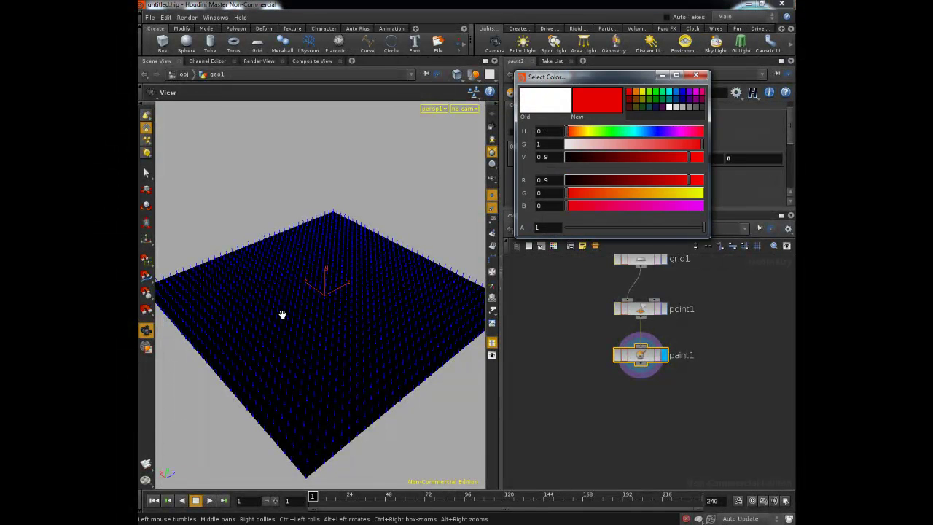
pyautogui.click(696, 76)
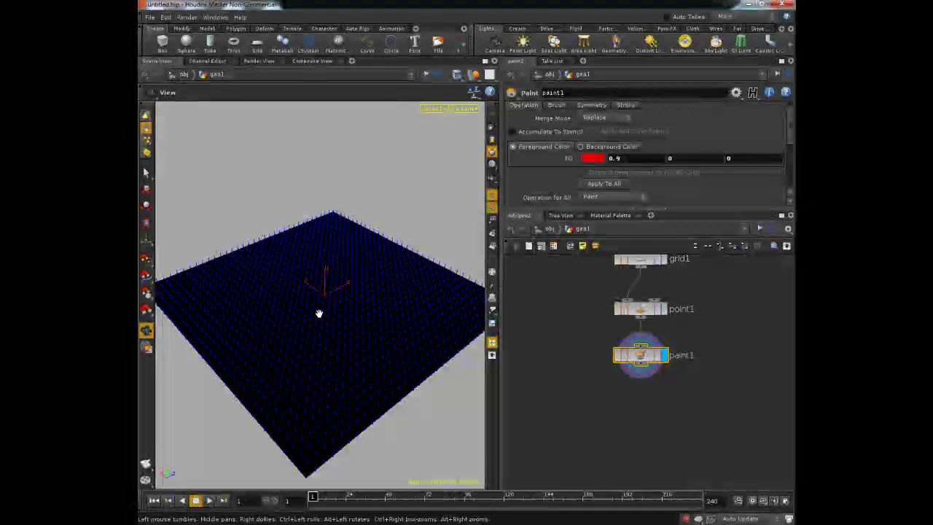
# Paint a large cross-shaped red area over the middle of the black grid.
pyautogui.moveTo(320, 314); pyautogui.dragTo(326, 304)
pyautogui.press('Return')
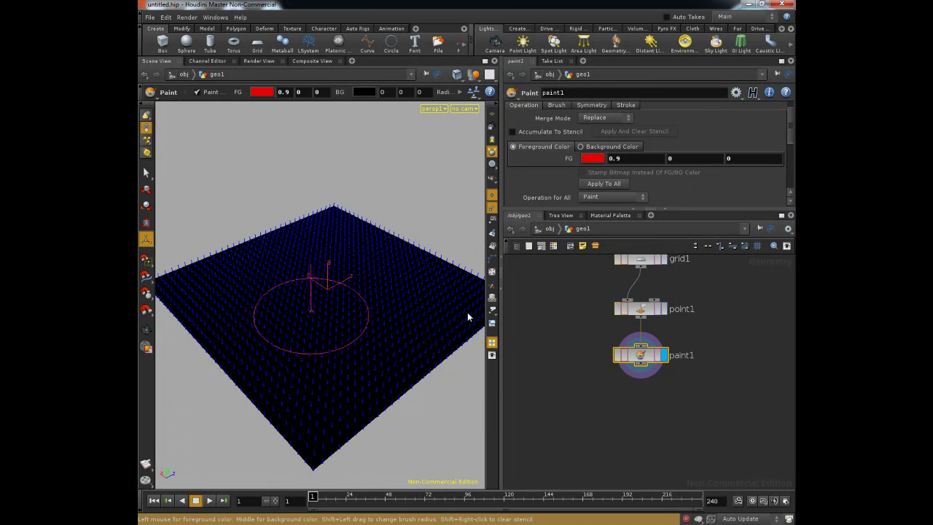
pyautogui.moveTo(341, 257)
pyautogui.mouseDown()
pyautogui.moveTo(271, 289)
pyautogui.moveTo(326, 324)
pyautogui.moveTo(413, 297)
pyautogui.moveTo(244, 285)
pyautogui.moveTo(333, 260)
pyautogui.moveTo(321, 290)
pyautogui.mouseUp()
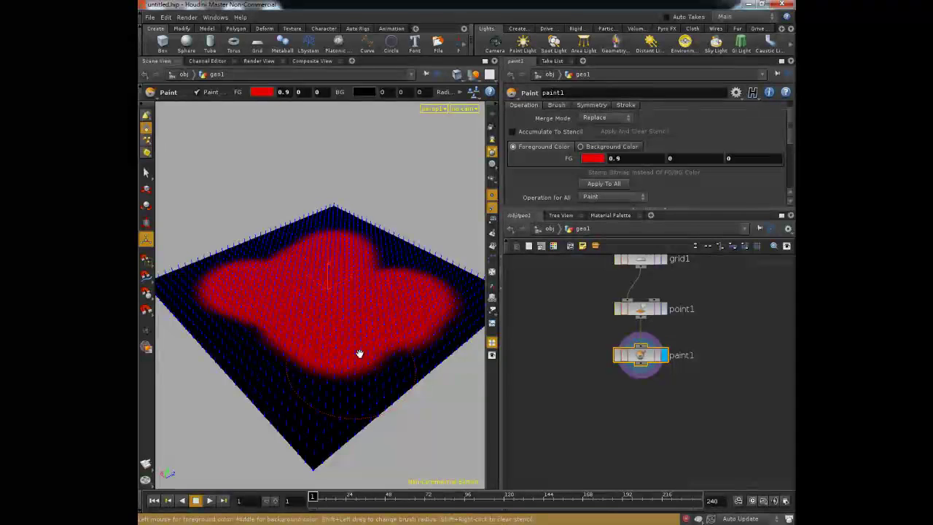
# Examine the red painted area on the grid from different angles and distances.
pyautogui.moveTo(374, 346)
pyautogui.keyDown('alt'); pyautogui.mouseDown()
pyautogui.moveTo(277, 346)
pyautogui.moveTo(283, 335)
pyautogui.moveTo(317, 344)
pyautogui.mouseUp(); pyautogui.keyUp('alt')
pyautogui.press('Return')
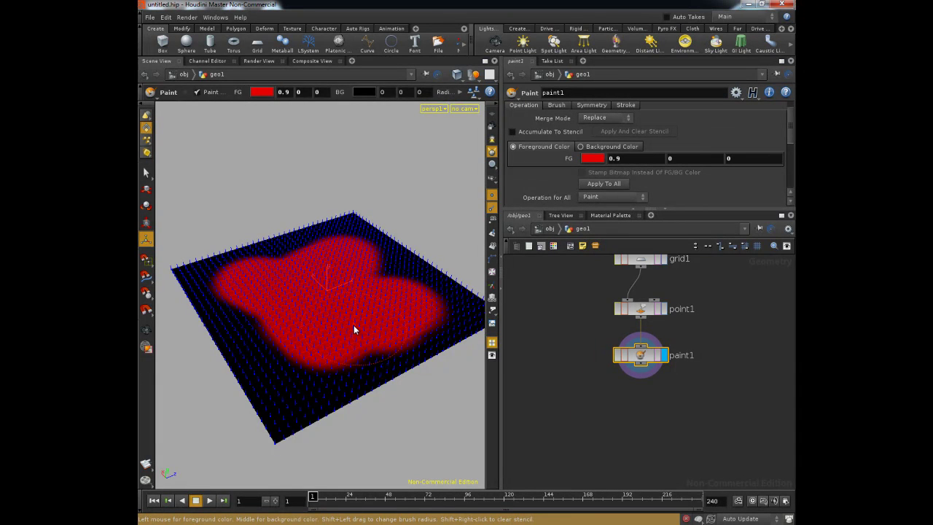
pyautogui.press('Escape')
pyautogui.moveTo(352, 313)
pyautogui.mouseDown()
pyautogui.moveTo(325, 308)
pyautogui.moveTo(364, 291)
pyautogui.moveTo(315, 299)
pyautogui.moveTo(329, 271)
pyautogui.mouseUp()
pyautogui.press('Return')
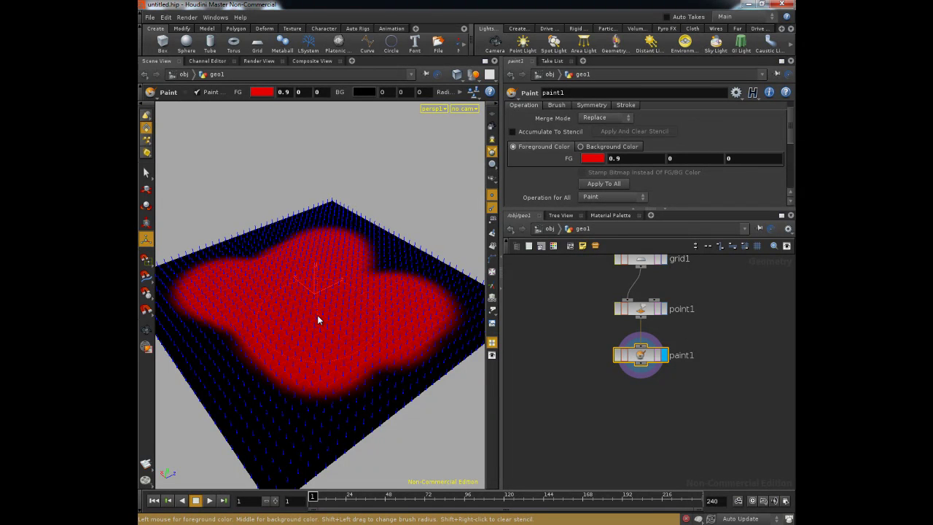
pyautogui.press('Escape')
pyautogui.moveTo(329, 325); pyautogui.dragTo(328, 321)
pyautogui.press('Return')
# Set the paint foreground color to pure green (0, 1, 0).
pyautogui.click(600, 159)
pyautogui.click(649, 96)
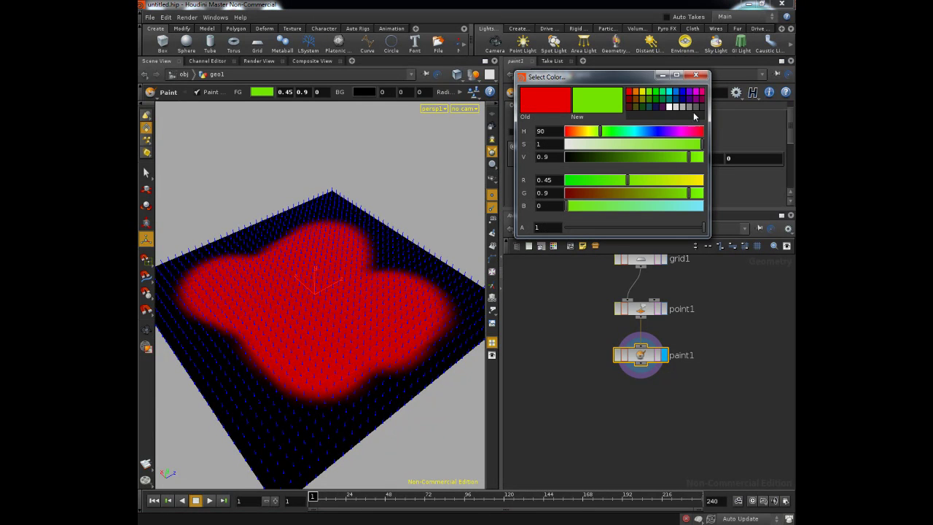
pyautogui.click(657, 94)
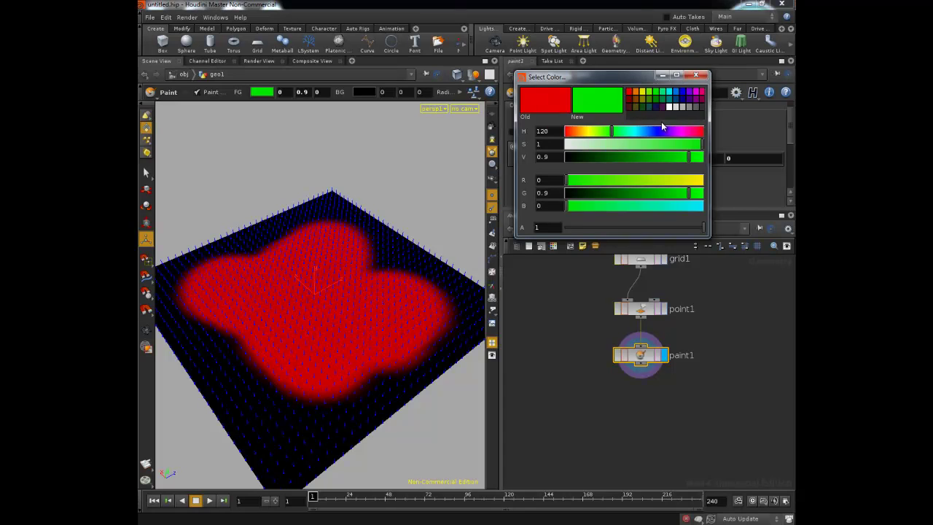
pyautogui.moveTo(688, 157); pyautogui.dragTo(696, 151)
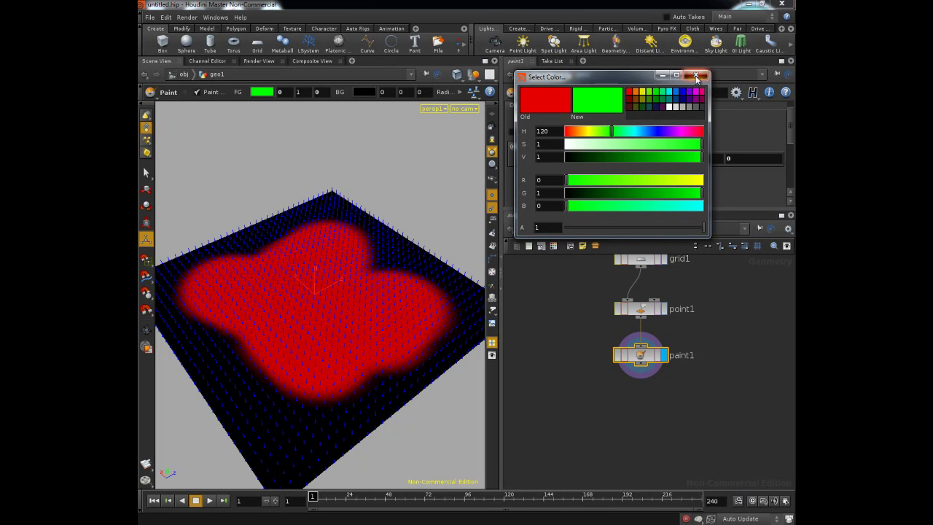
pyautogui.click(695, 75)
# Set the merge mode to Add and paint green over the inner part of the red area.
pyautogui.click(615, 118)
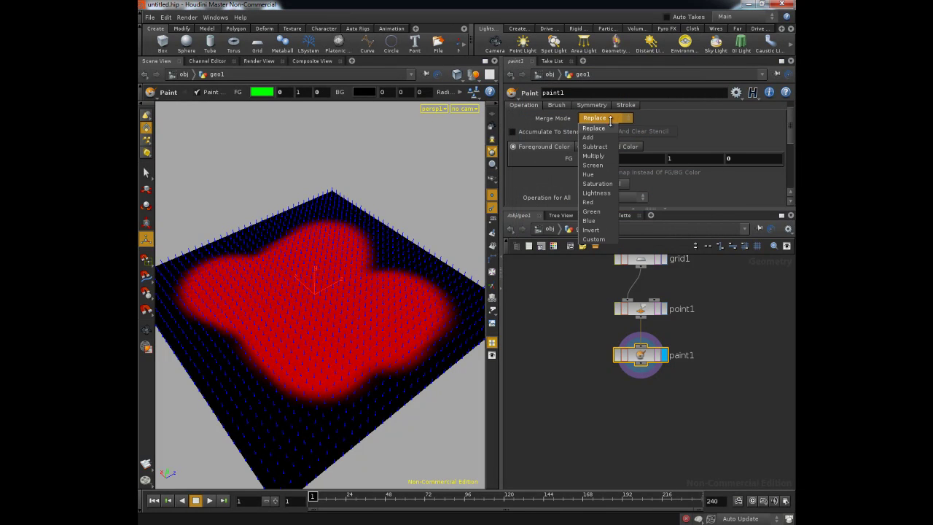
pyautogui.click(587, 137)
pyautogui.keyDown('alt'); pyautogui.moveTo(220, 351); pyautogui.dragTo(316, 331, button='right'); pyautogui.keyUp('alt')
pyautogui.press('Return')
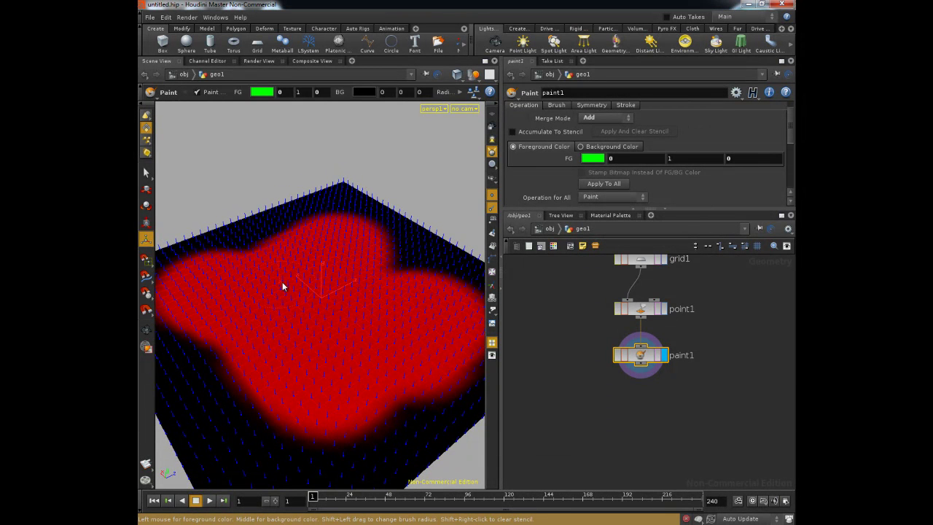
pyautogui.moveTo(301, 290)
pyautogui.mouseDown()
pyautogui.moveTo(333, 308)
pyautogui.moveTo(312, 312)
pyautogui.moveTo(339, 270)
pyautogui.moveTo(290, 318)
pyautogui.moveTo(262, 292)
pyautogui.moveTo(363, 340)
pyautogui.moveTo(383, 327)
pyautogui.moveTo(260, 294)
pyautogui.mouseUp()
pyautogui.press('space')
pyautogui.moveTo(342, 339); pyautogui.dragTo(310, 332)
pyautogui.press('Return')
# Set the paint foreground color to pure blue (0, 0, 1).
pyautogui.click(597, 158)
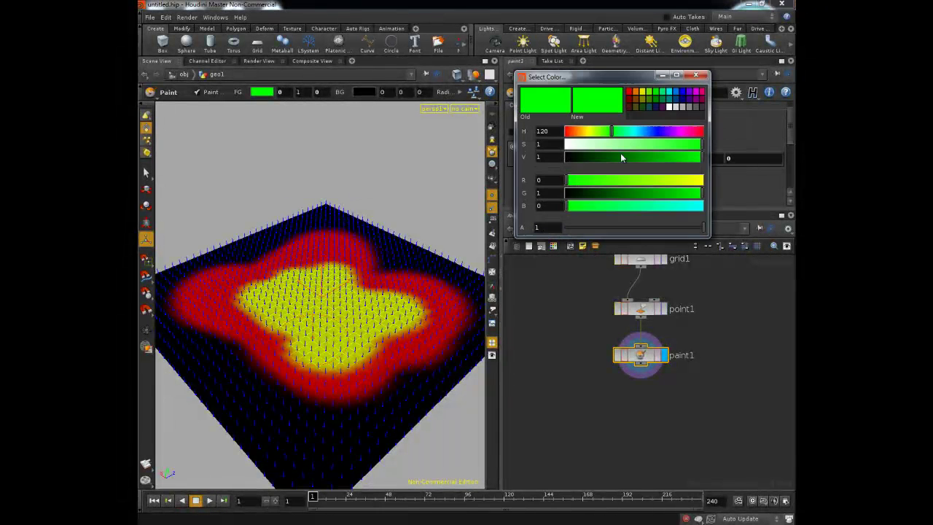
pyautogui.click(681, 91)
pyautogui.click(696, 75)
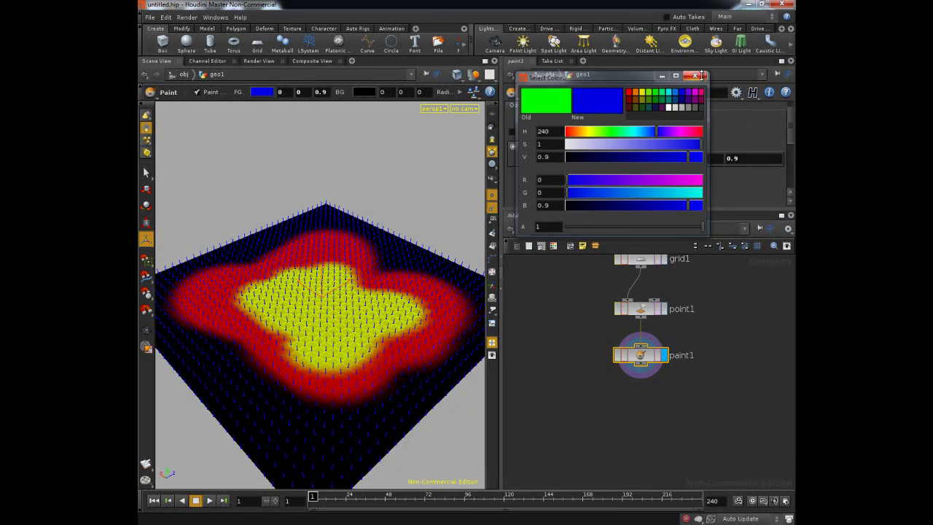
pyautogui.click(597, 158)
pyautogui.moveTo(688, 157); pyautogui.dragTo(705, 158)
pyautogui.click(696, 75)
# Set the merge mode to Replace, undo the first trial stroke and paint four blue spots around the central area.
pyautogui.click(603, 119)
pyautogui.click(594, 129)
pyautogui.middleClick(323, 348)
pyautogui.hotkey('ctrl', 'z')
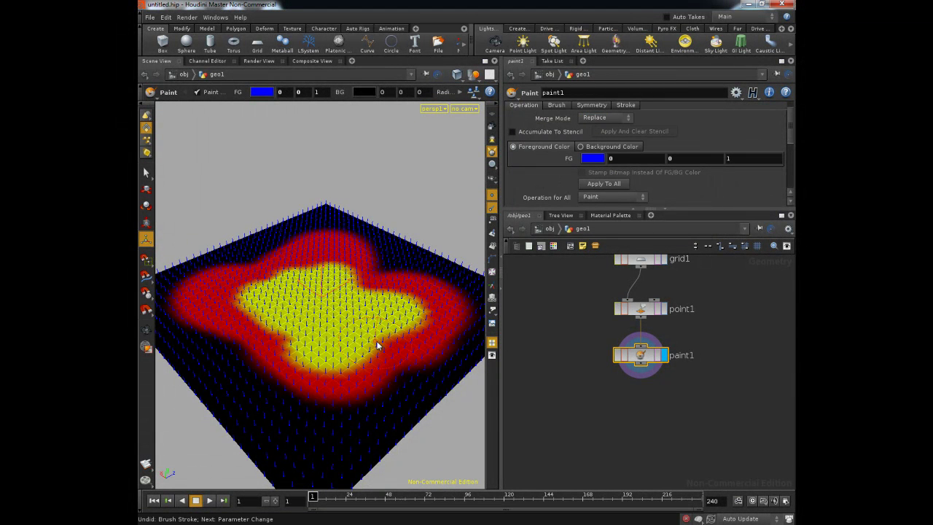
pyautogui.moveTo(360, 332)
pyautogui.keyDown('alt'); pyautogui.mouseDown()
pyautogui.moveTo(350, 303)
pyautogui.moveTo(354, 334)
pyautogui.mouseUp(); pyautogui.keyUp('alt')
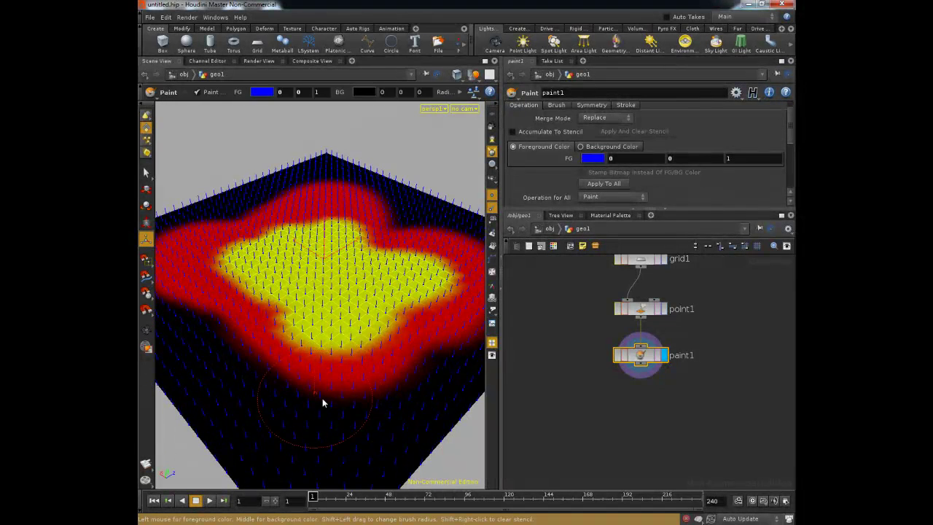
pyautogui.click(338, 372)
pyautogui.moveTo(312, 392)
pyautogui.keyDown('alt'); pyautogui.mouseDown()
pyautogui.moveTo(358, 358)
pyautogui.moveTo(239, 333)
pyautogui.moveTo(235, 304)
pyautogui.mouseUp(); pyautogui.keyUp('alt')
pyautogui.click(210, 311)
pyautogui.moveTo(334, 224)
pyautogui.keyDown('alt'); pyautogui.mouseDown()
pyautogui.moveTo(339, 287)
pyautogui.moveTo(370, 296)
pyautogui.moveTo(246, 369)
pyautogui.mouseUp(); pyautogui.keyUp('alt')
pyautogui.click(364, 310)
pyautogui.moveTo(300, 426)
pyautogui.mouseDown()
pyautogui.moveTo(292, 423)
pyautogui.moveTo(360, 411)
pyautogui.moveTo(347, 413)
pyautogui.moveTo(416, 375)
pyautogui.moveTo(319, 379)
pyautogui.moveTo(412, 371)
pyautogui.moveTo(345, 381)
pyautogui.moveTo(338, 358)
pyautogui.moveTo(362, 367)
pyautogui.mouseUp()
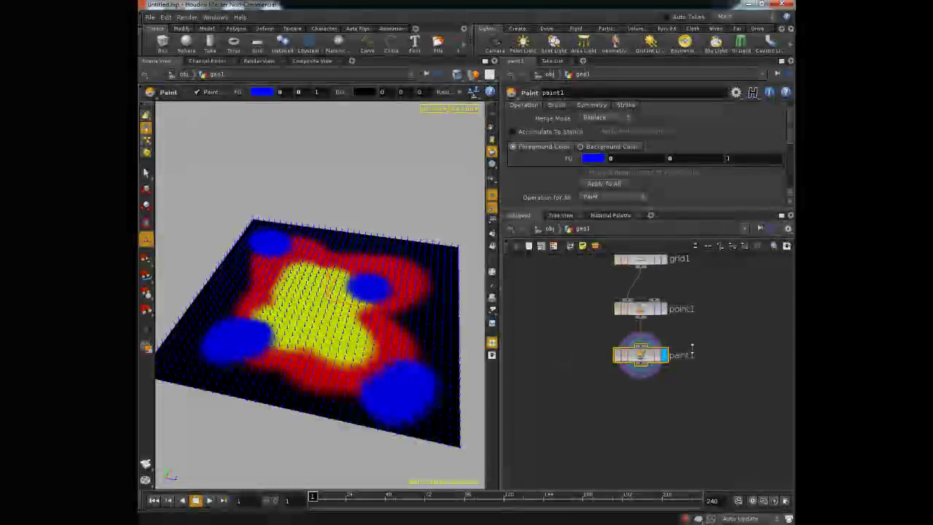
# Add a Smooth node below the Paint node.
pyautogui.scroll(-5, 712, 323)
pyautogui.press('Tab')
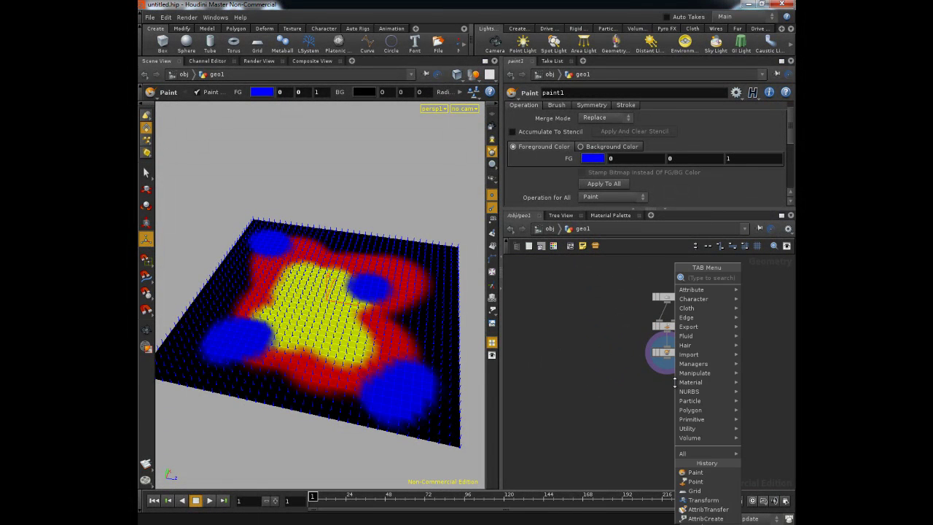
pyautogui.write('Smooth')
pyautogui.press('Return')
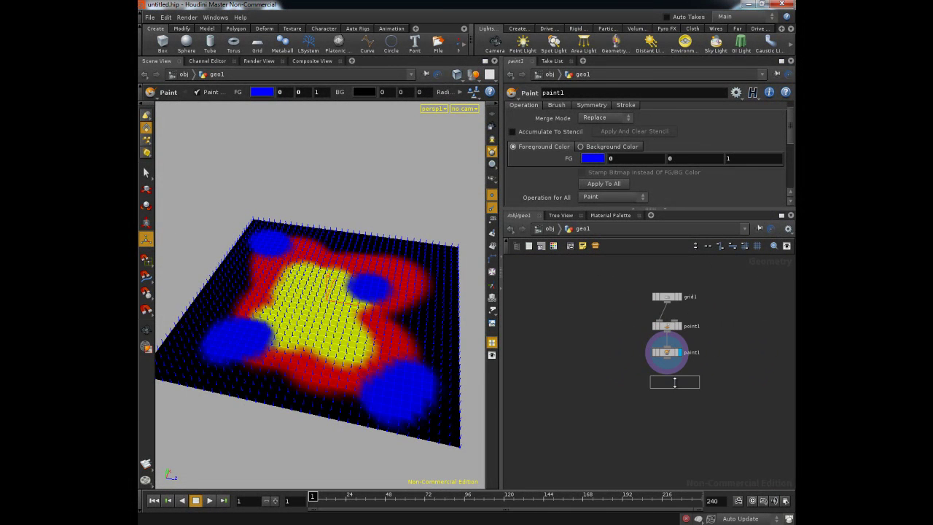
pyautogui.click(675, 382)
# Connect the Paint node to the Smooth node, align it directly underneath and display it.
pyautogui.keyDown('alt'); pyautogui.moveTo(371, 383); pyautogui.dragTo(370, 396, button='right'); pyautogui.keyUp('alt')
pyautogui.keyDown('alt'); pyautogui.moveTo(370, 396); pyautogui.dragTo(304, 342, button='middle'); pyautogui.keyUp('alt')
pyautogui.moveTo(303, 341)
pyautogui.keyDown('alt'); pyautogui.mouseDown(button='right')
pyautogui.moveTo(369, 377)
pyautogui.moveTo(332, 333)
pyautogui.mouseUp(button='right'); pyautogui.keyUp('alt')
pyautogui.scroll(3, 598, 401)
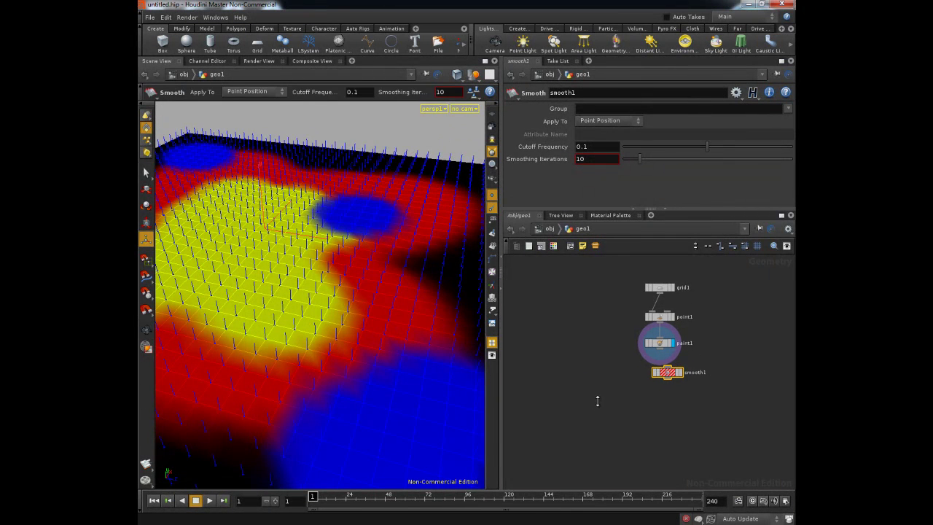
pyautogui.moveTo(675, 414); pyautogui.dragTo(614, 431, button='middle')
pyautogui.click(645, 329)
pyautogui.click(658, 361)
pyautogui.moveTo(671, 370); pyautogui.dragTo(659, 358)
pyautogui.doubleClick(672, 358)
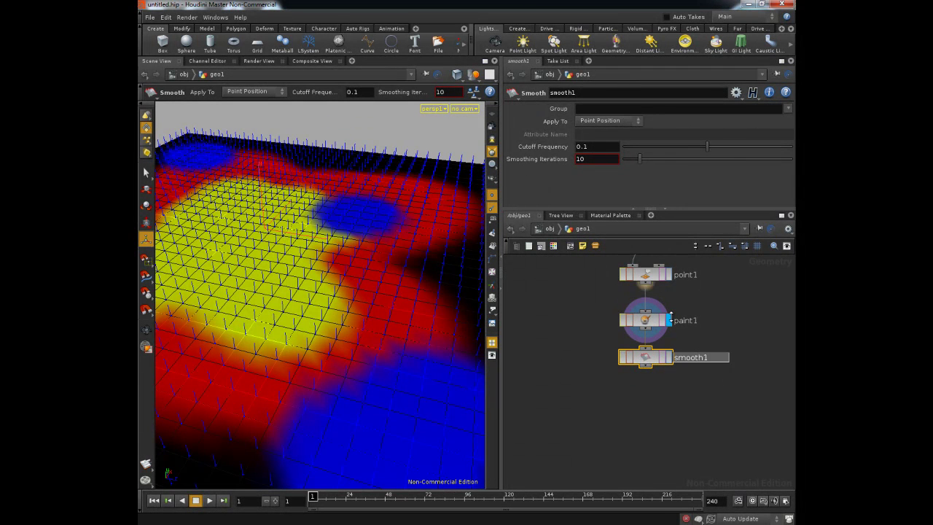
pyautogui.click(669, 357)
# Apply the Smooth node to Color and raise its smoothing iterations to 53.
pyautogui.click(611, 120)
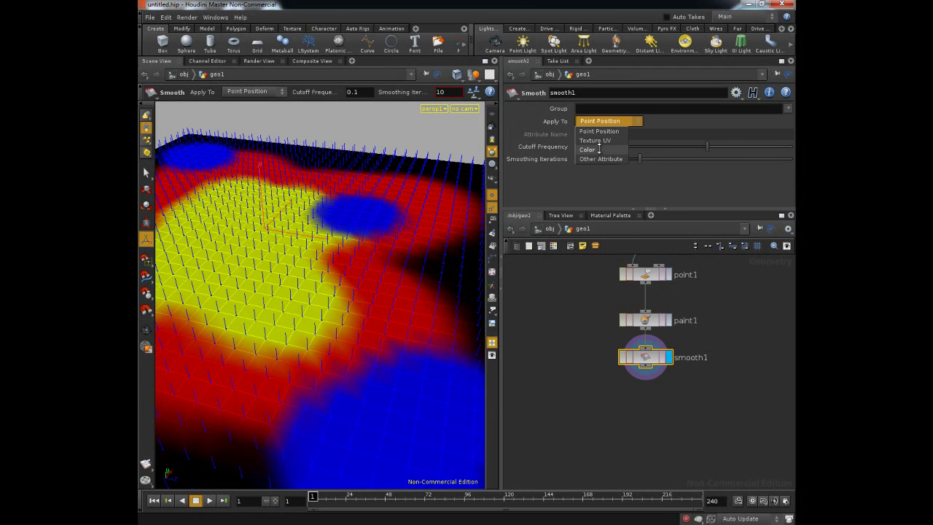
pyautogui.click(601, 131)
pyautogui.moveTo(384, 342)
pyautogui.keyDown('alt'); pyautogui.mouseDown()
pyautogui.moveTo(360, 352)
pyautogui.moveTo(354, 344)
pyautogui.mouseUp(); pyautogui.keyUp('alt')
pyautogui.moveTo(641, 158); pyautogui.dragTo(712, 150)
pyautogui.press('Escape')
pyautogui.moveTo(315, 337); pyautogui.dragTo(331, 321)
pyautogui.press('Return')
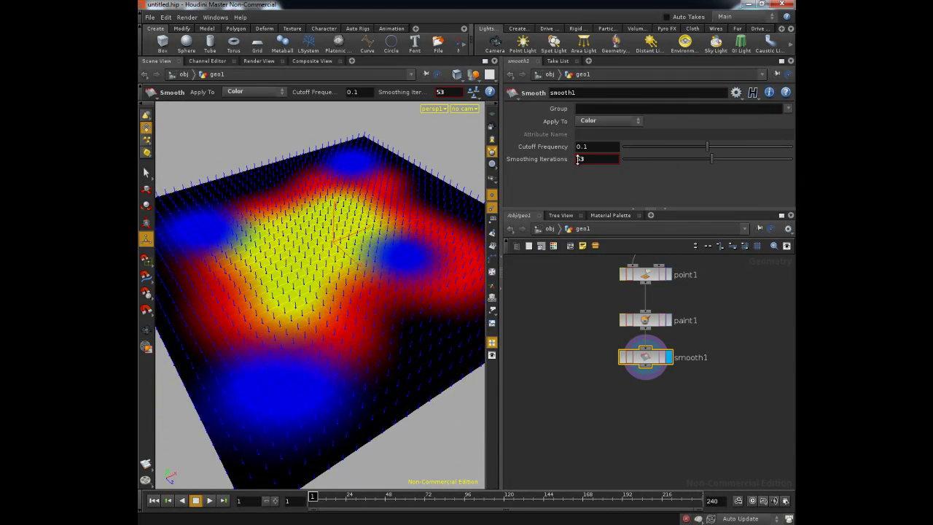
# Examine the smoothed color transitions across the grid from different angles.
pyautogui.press('Escape')
pyautogui.moveTo(433, 246); pyautogui.dragTo(353, 280)
pyautogui.press('Return')
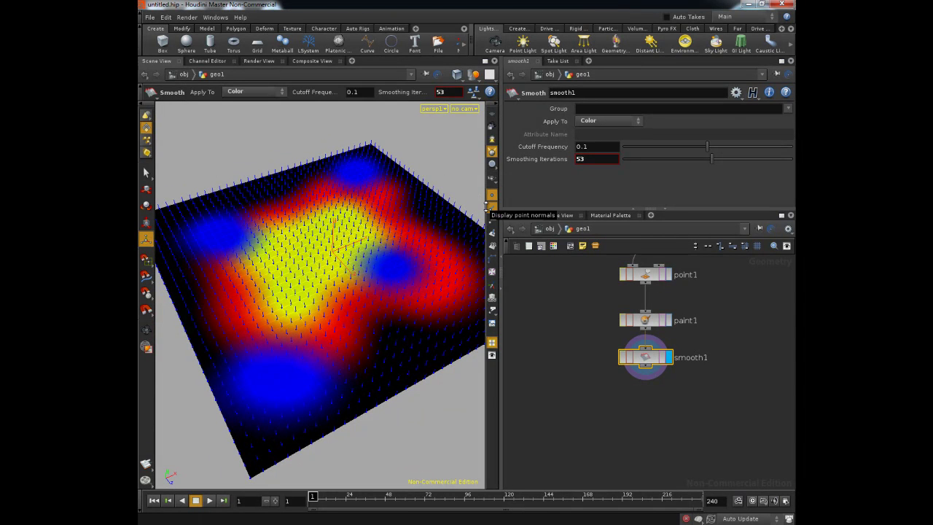
pyautogui.press('Escape')
pyautogui.moveTo(298, 309); pyautogui.dragTo(244, 328)
pyautogui.press('Return')
pyautogui.moveTo(692, 158); pyautogui.dragTo(713, 158)
pyautogui.press('Escape')
pyautogui.moveTo(365, 340); pyautogui.dragTo(340, 358)
pyautogui.press('Return')
# Enclose the grid, Point, Paint and Smooth nodes in a network box.
pyautogui.scroll(-2, 700, 426)
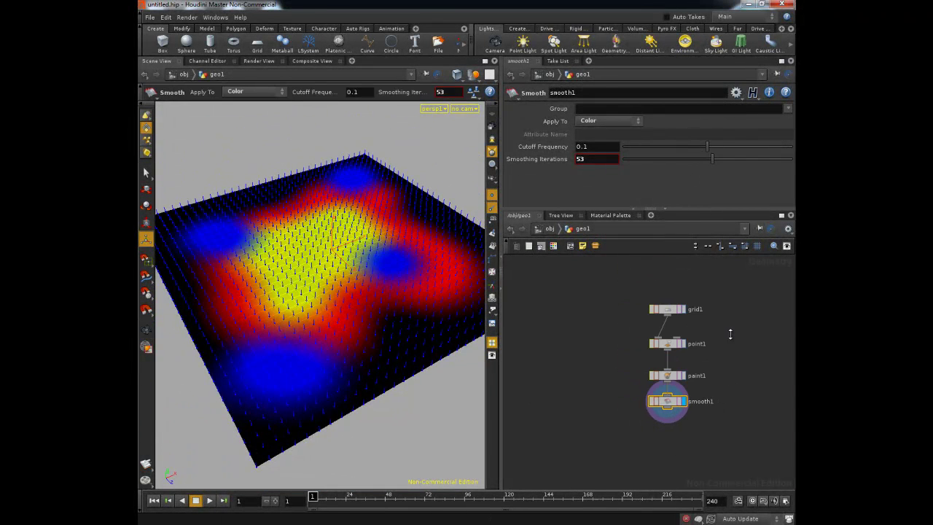
pyautogui.moveTo(722, 342); pyautogui.dragTo(697, 334, button='middle')
pyautogui.moveTo(694, 209); pyautogui.dragTo(690, 196)
pyautogui.moveTo(705, 267)
pyautogui.mouseDown()
pyautogui.moveTo(621, 401)
pyautogui.moveTo(584, 438)
pyautogui.mouseUp()
pyautogui.hotkey('shift', 'o')
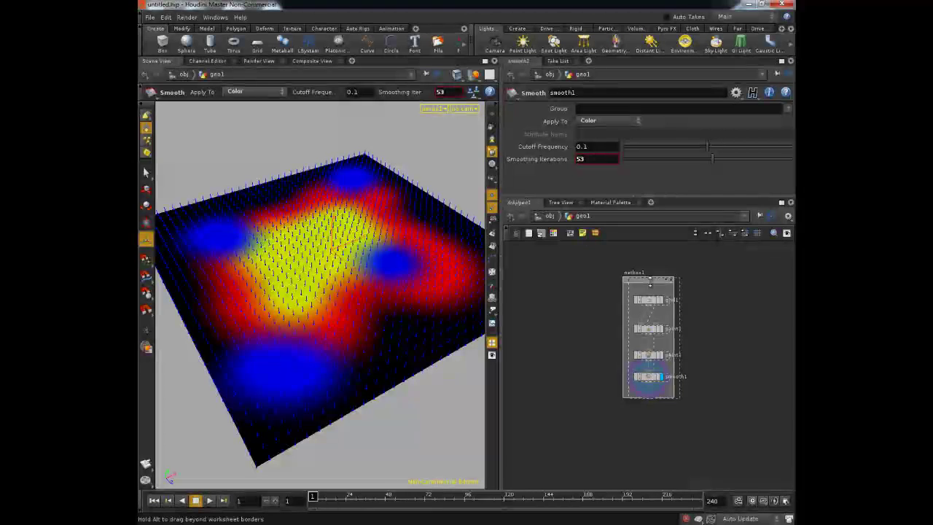
# Move the network box together with its four nodes and enlarge the network editor area.
pyautogui.moveTo(642, 281); pyautogui.dragTo(625, 266)
pyautogui.moveTo(743, 424); pyautogui.dragTo(743, 423)
pyautogui.click(738, 387)
pyautogui.moveTo(673, 290); pyautogui.dragTo(665, 294, button='middle')
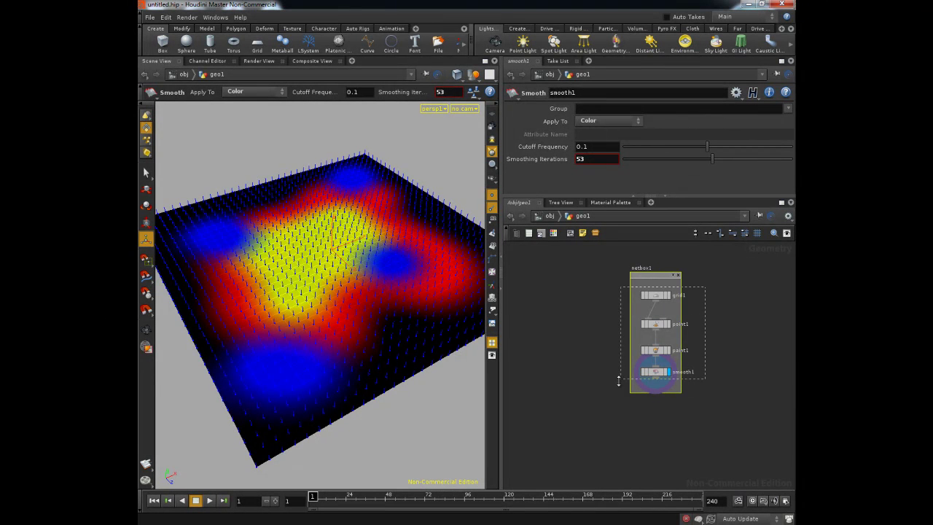
pyautogui.moveTo(608, 383); pyautogui.dragTo(608, 385)
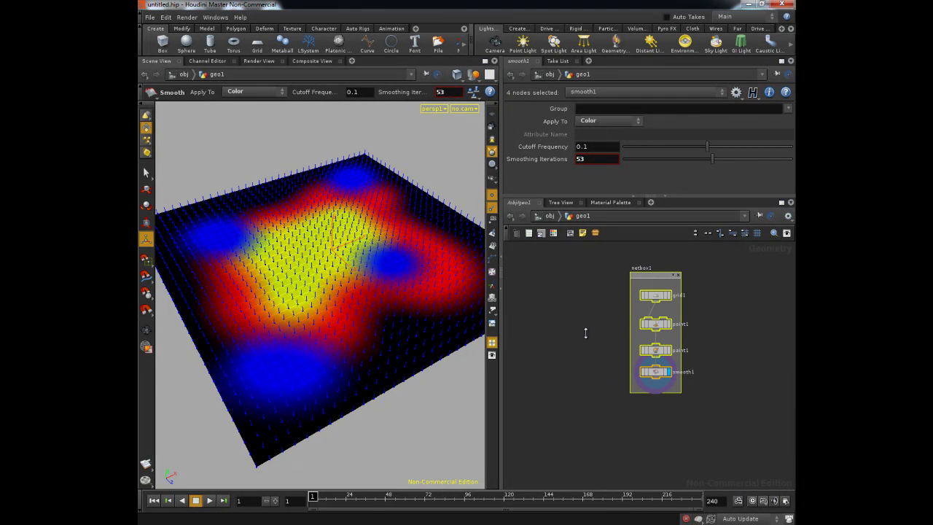
pyautogui.click(595, 357)
pyautogui.moveTo(651, 275); pyautogui.dragTo(611, 267)
pyautogui.moveTo(703, 321)
pyautogui.mouseDown(button='right')
pyautogui.moveTo(714, 347)
pyautogui.moveTo(695, 302)
pyautogui.moveTo(707, 326)
pyautogui.moveTo(697, 338)
pyautogui.mouseUp(button='right')
pyautogui.moveTo(646, 267); pyautogui.dragTo(665, 253)
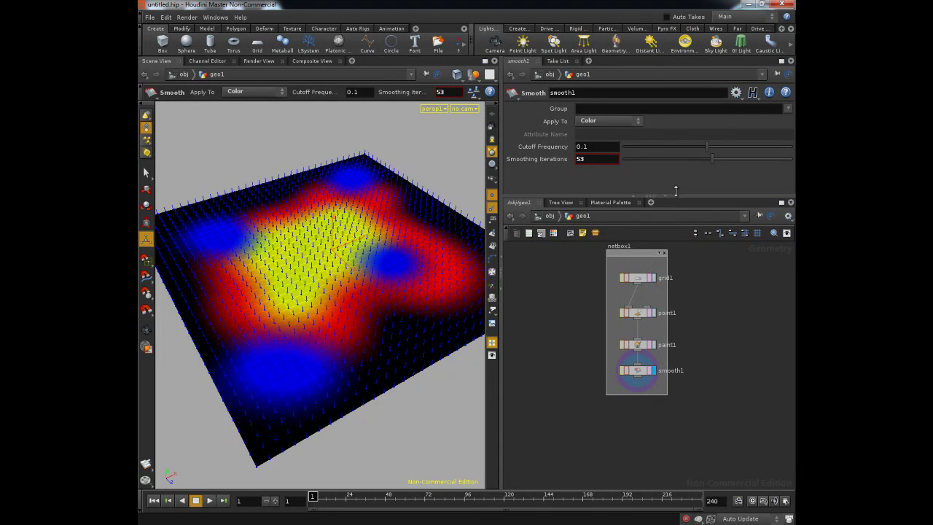
pyautogui.moveTo(677, 196); pyautogui.dragTo(677, 178)
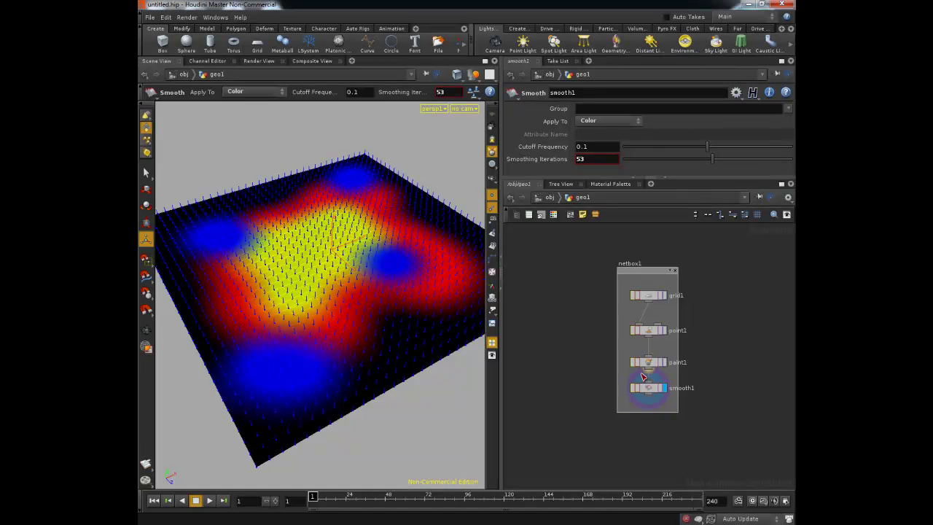
pyautogui.moveTo(733, 337); pyautogui.dragTo(689, 334, button='middle')
pyautogui.scroll(-1, 714, 312)
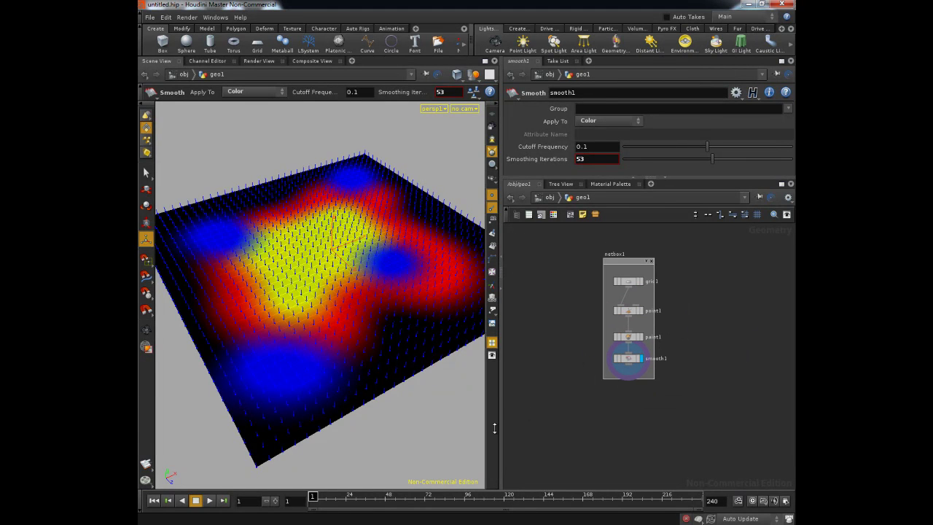
pyautogui.moveTo(686, 399); pyautogui.dragTo(699, 401, button='middle')
pyautogui.hotkey('ctrl', 'a')
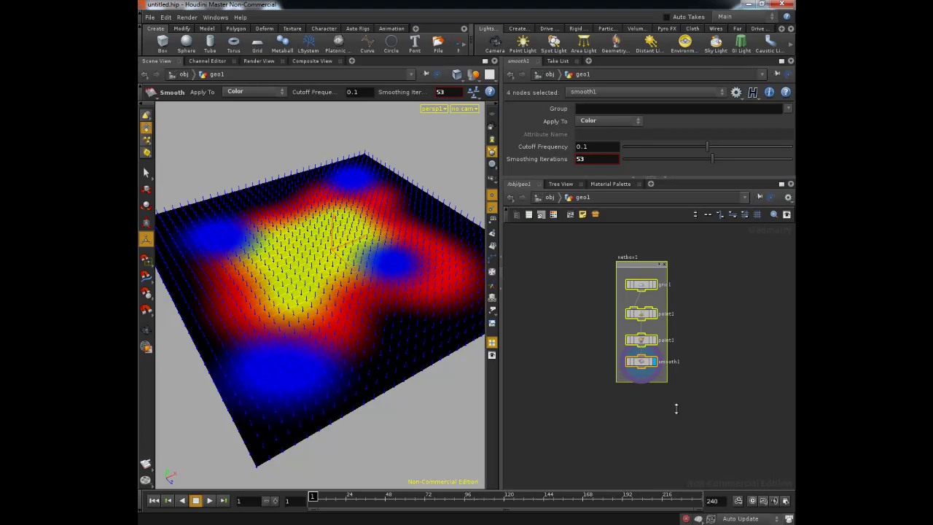
pyautogui.moveTo(638, 439); pyautogui.dragTo(633, 412, button='middle')
pyautogui.scroll(3, 634, 408)
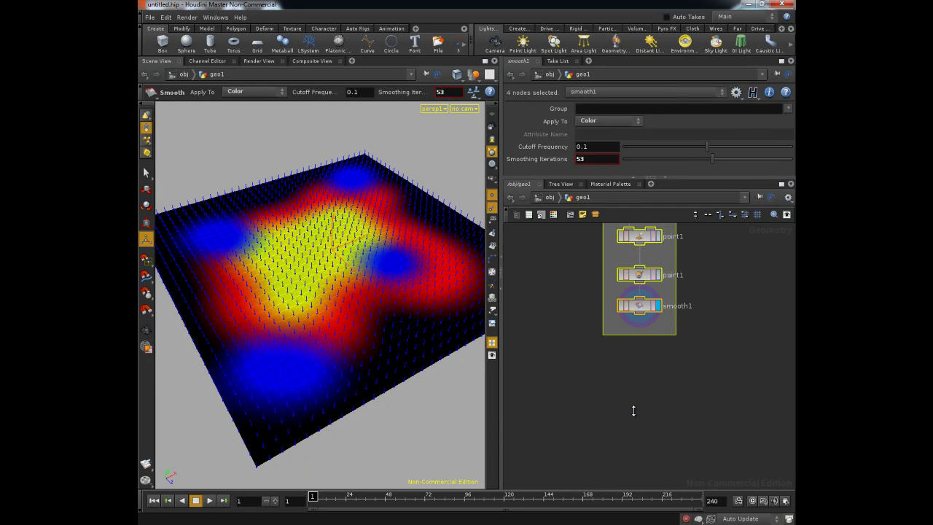
pyautogui.moveTo(646, 398); pyautogui.dragTo(647, 415, button='middle')
pyautogui.click(648, 414)
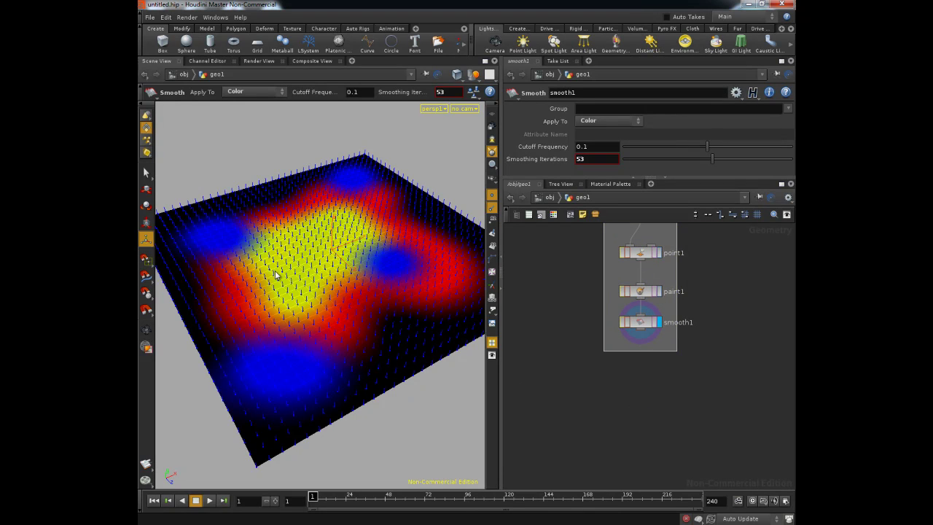
pyautogui.press('Escape')
pyautogui.moveTo(386, 343); pyautogui.dragTo(356, 308, button='right')
pyautogui.moveTo(357, 308); pyautogui.dragTo(291, 337)
pyautogui.moveTo(292, 337); pyautogui.dragTo(358, 330, button='right')
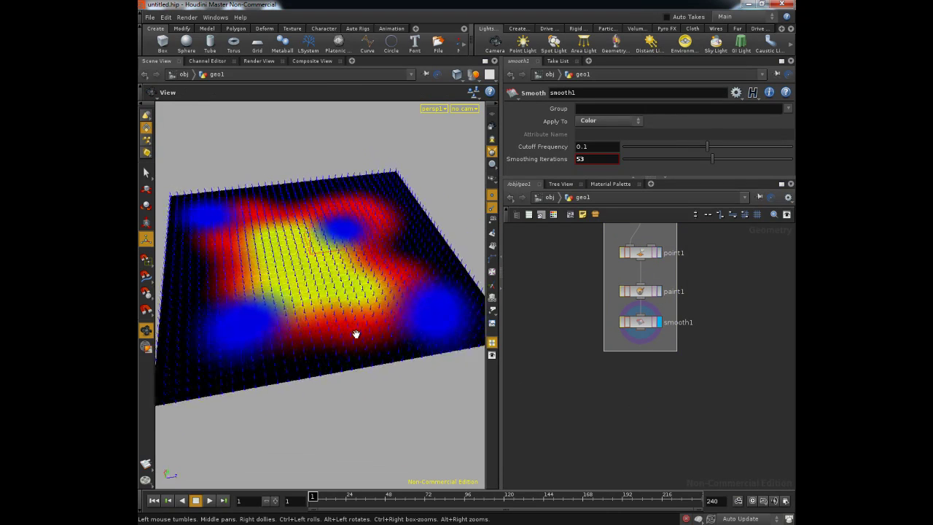
pyautogui.moveTo(312, 250)
pyautogui.mouseDown()
pyautogui.moveTo(327, 316)
pyautogui.moveTo(296, 246)
pyautogui.mouseUp()
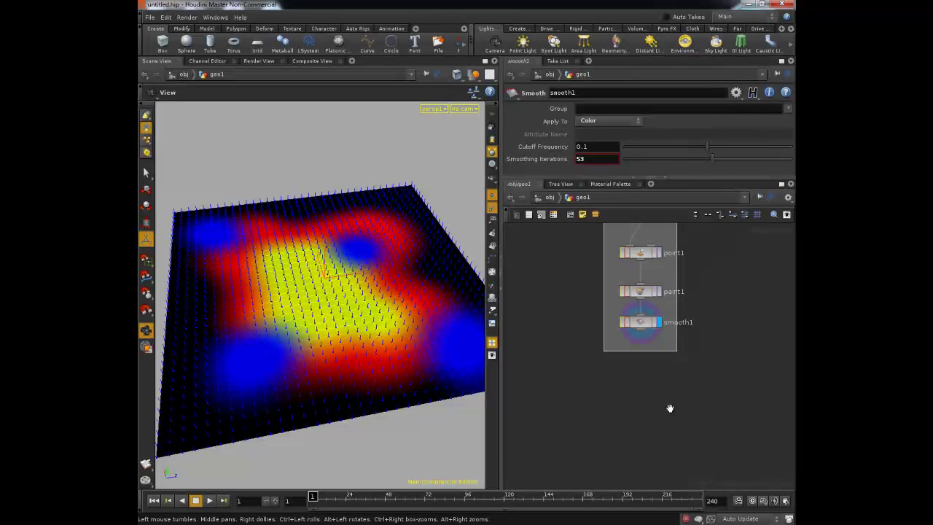
# Add a Delete node below the network box, wire the Smooth output into it and display it.
pyautogui.moveTo(602, 387); pyautogui.dragTo(614, 392, button='middle')
pyautogui.press('Tab')
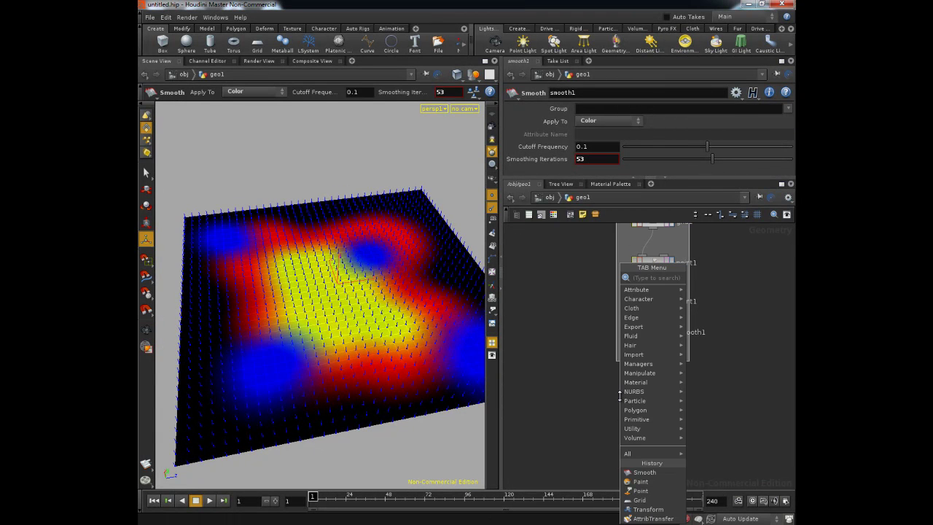
pyautogui.press('Escape')
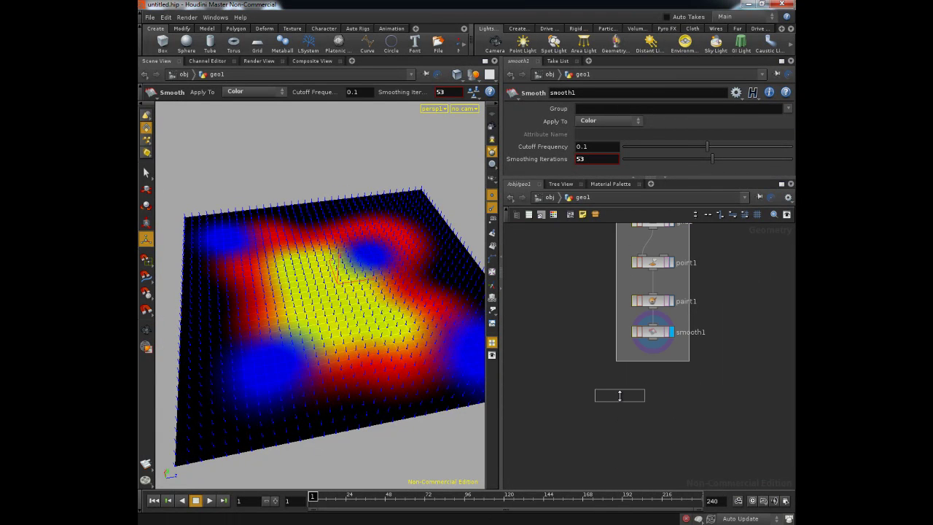
pyautogui.click(620, 395)
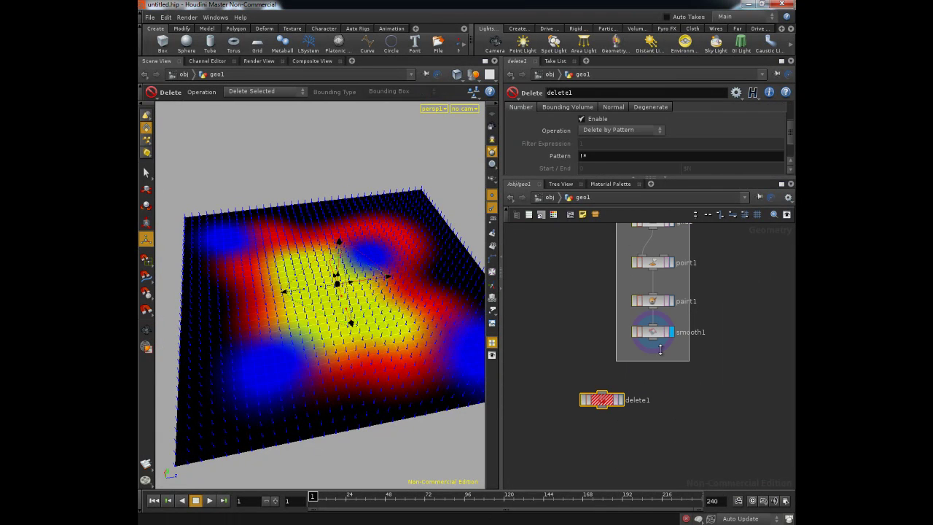
pyautogui.click(621, 400)
pyautogui.moveTo(613, 401); pyautogui.dragTo(605, 395)
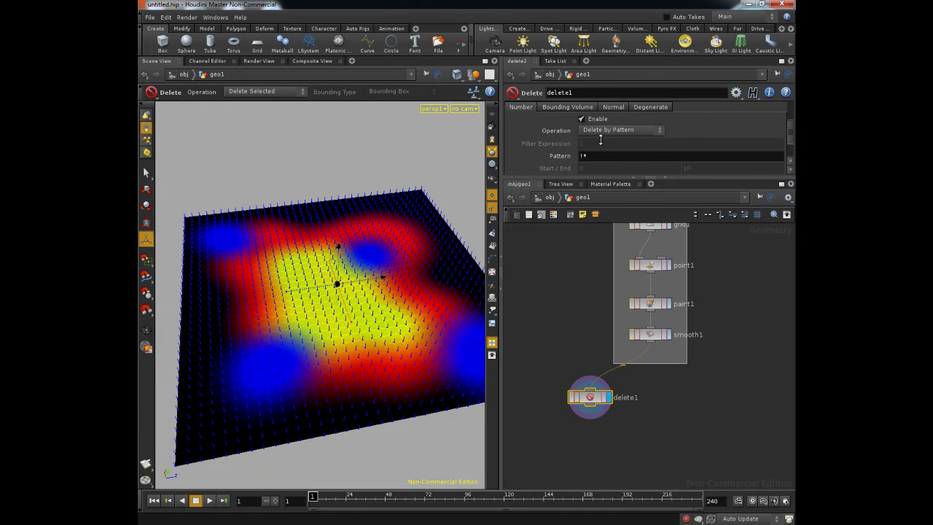
# Make the Delete node delete by expression, with the filter expression $CR > 0.5.
pyautogui.click(622, 129)
pyautogui.click(614, 158)
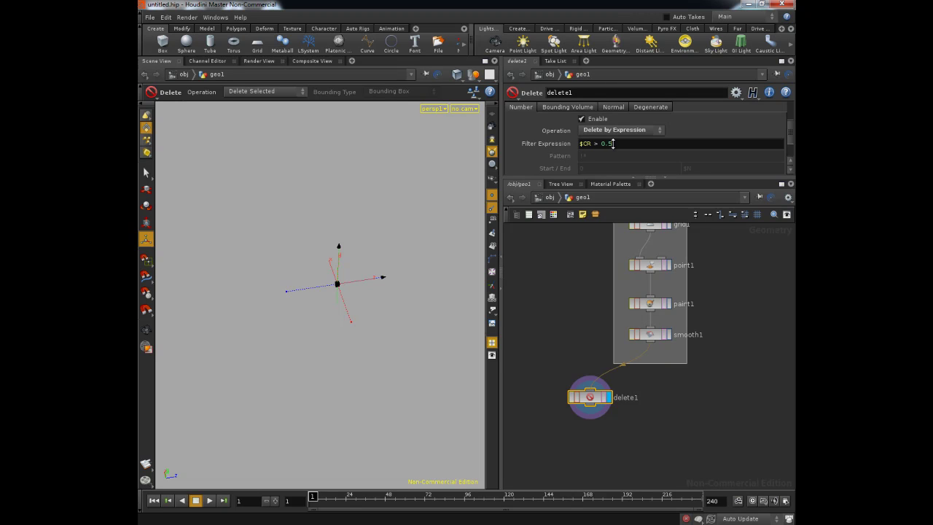
pyautogui.press('Return')
# Switch the Delete operation to Delete Non-Selected and view the remaining painted area from different angles.
pyautogui.scroll(3, 622, 146)
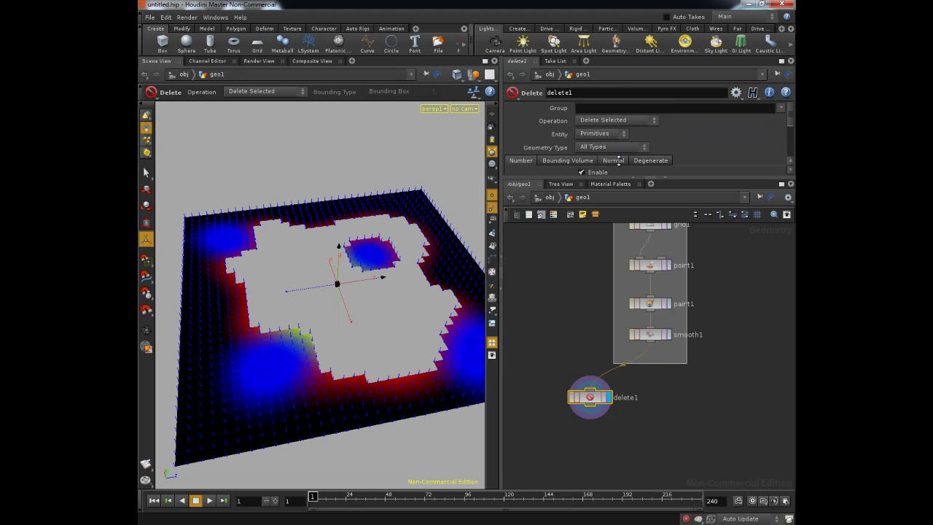
pyautogui.click(618, 121)
pyautogui.click(616, 140)
pyautogui.press('Escape')
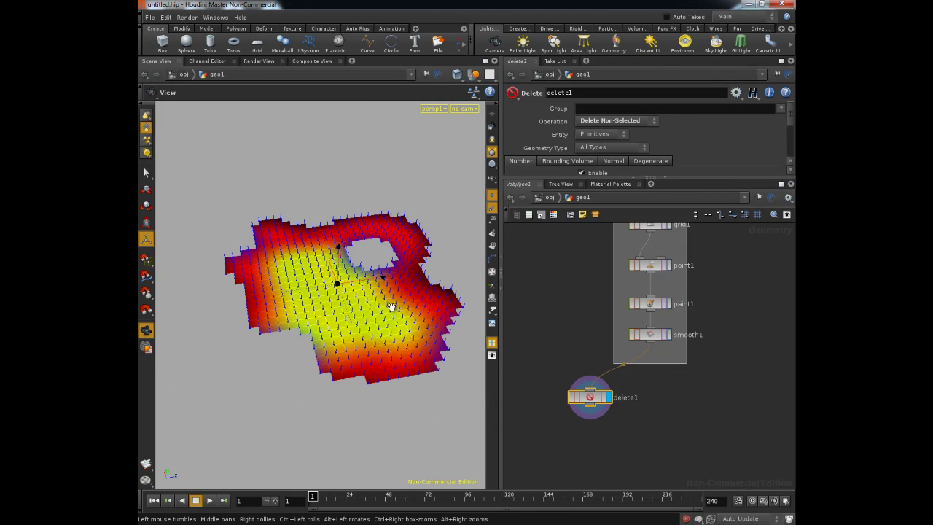
pyautogui.moveTo(386, 306); pyautogui.dragTo(357, 297)
pyautogui.press('Return')
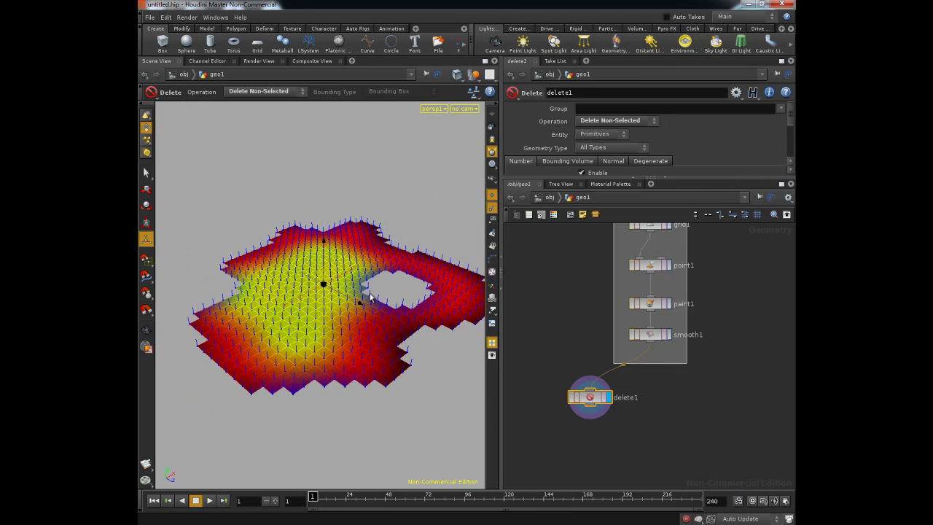
pyautogui.moveTo(243, 330); pyautogui.dragTo(298, 318)
# Try thresholds such as 0.1, 0.9, 0.4 and 0.2 in the Delete node's filter expression, ending with $CR > 0.3.
pyautogui.scroll(-2, 635, 155)
pyautogui.scroll(-1, 635, 155)
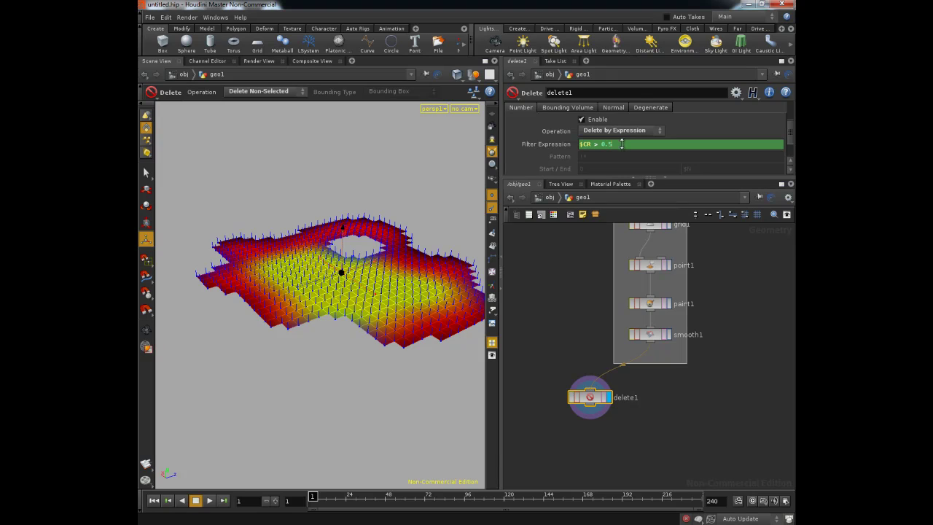
pyautogui.write('3')
pyautogui.press('Return')
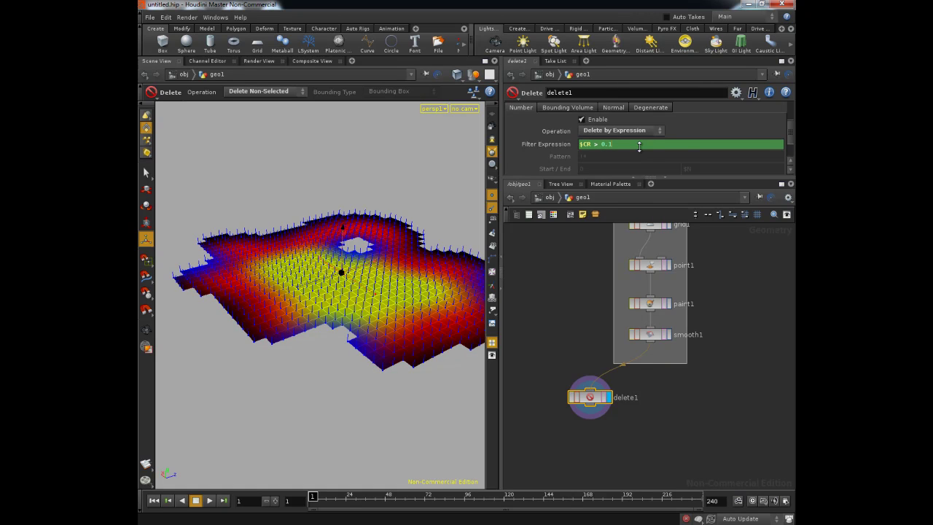
pyautogui.write('9')
pyautogui.press('Return')
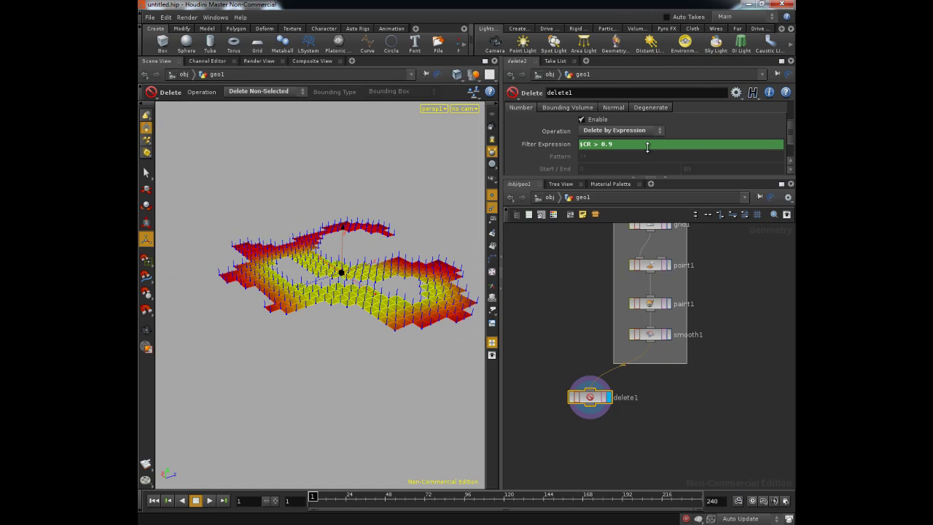
pyautogui.write('4')
pyautogui.press('Return')
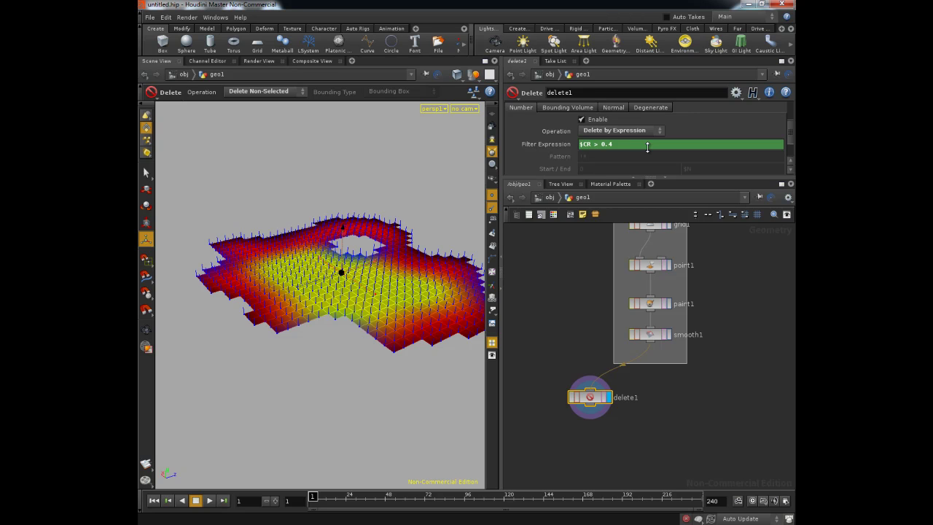
pyautogui.write('2')
pyautogui.press('Return')
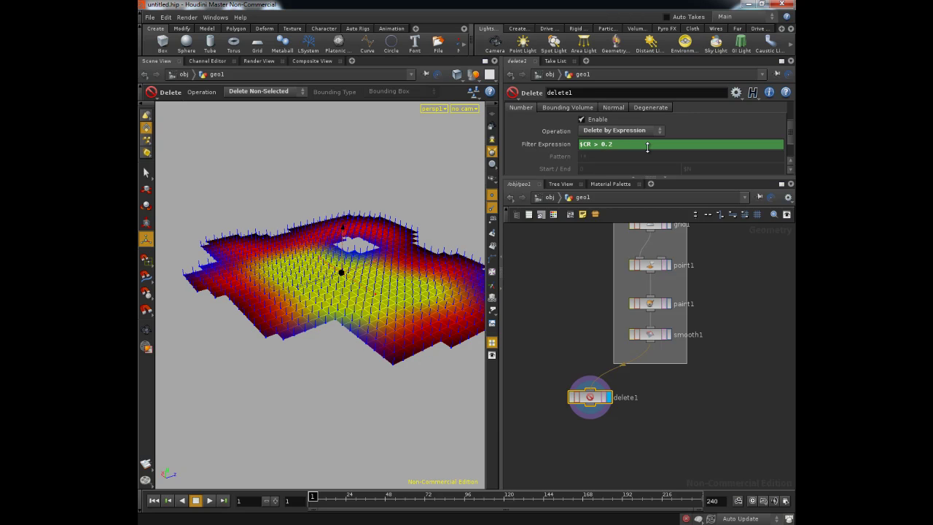
pyautogui.write('3')
pyautogui.press('Return')
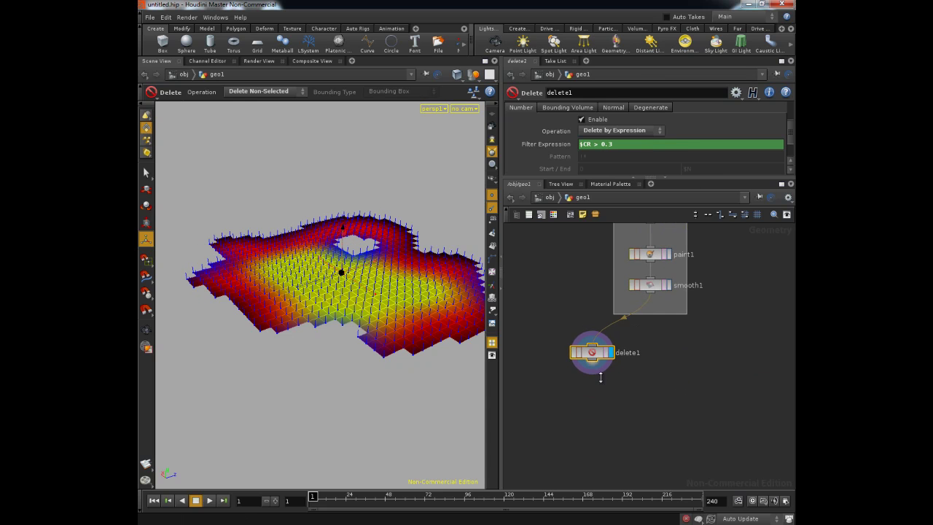
# Add a Scatter node below the Delete node, connect it to the Delete output and display it.
pyautogui.press('Tab')
pyautogui.write('Scatter')
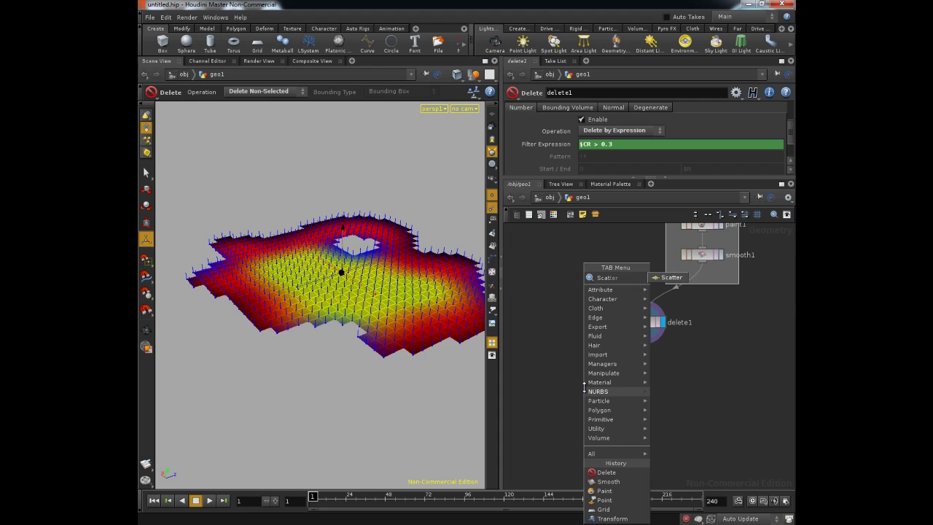
pyautogui.press('Return')
pyautogui.click(594, 401)
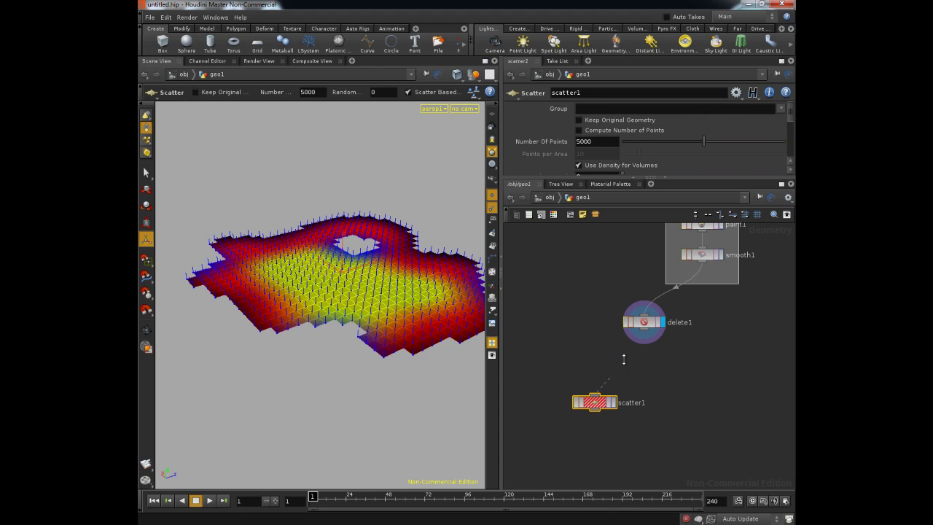
pyautogui.moveTo(605, 397); pyautogui.dragTo(646, 356)
pyautogui.click(663, 358)
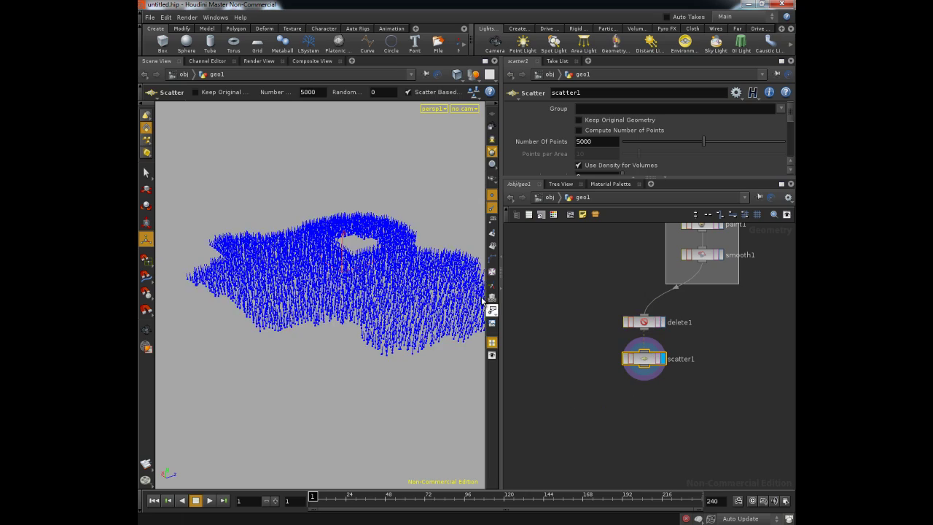
# Set the Scatter node's number of points to 200 and check the point distribution.
pyautogui.scroll(-2, 325, 300)
pyautogui.keyDown('alt'); pyautogui.moveTo(325, 300); pyautogui.dragTo(284, 339); pyautogui.keyUp('alt')
pyautogui.scroll(3, 296, 340)
pyautogui.press('Escape')
pyautogui.doubleClick(594, 142)
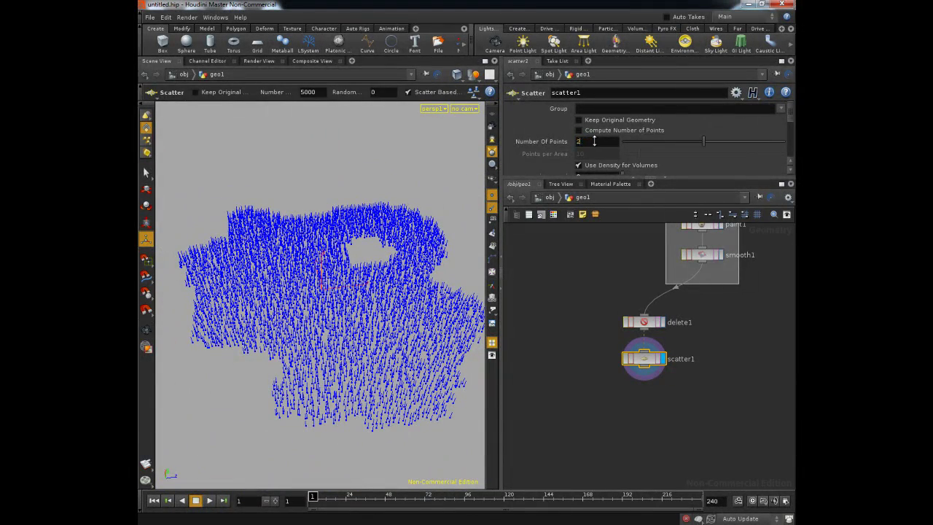
pyautogui.press('Return')
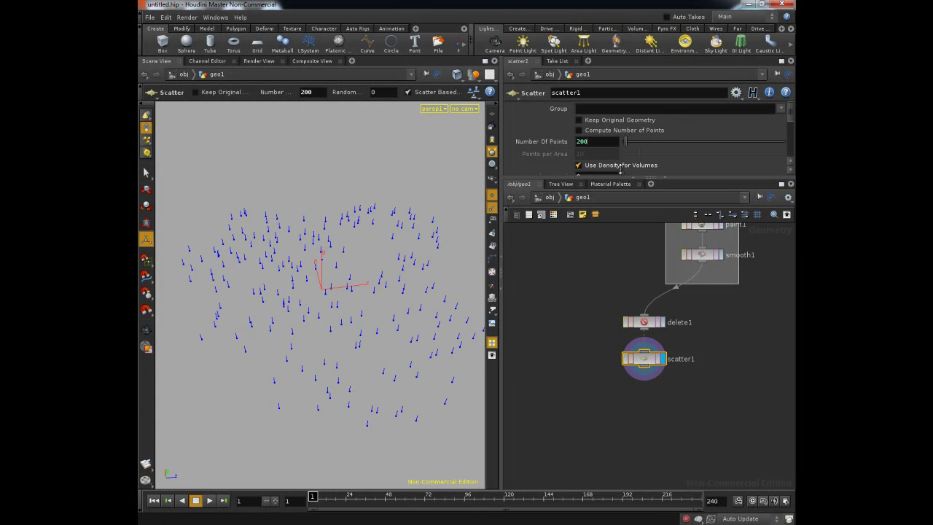
pyautogui.press('Escape')
pyautogui.moveTo(394, 270); pyautogui.dragTo(333, 271)
pyautogui.moveTo(377, 321); pyautogui.dragTo(350, 299)
pyautogui.moveTo(555, 350); pyautogui.dragTo(586, 322, button='middle')
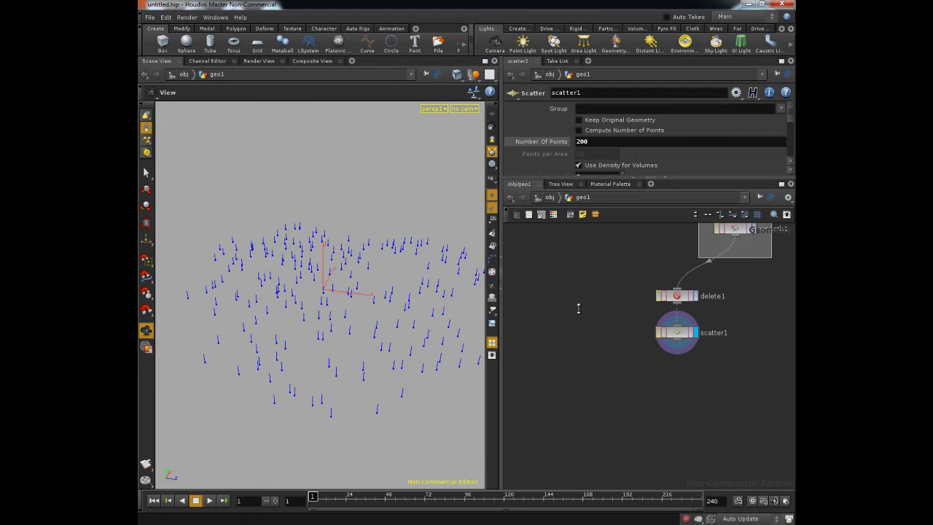
pyautogui.press('Tab')
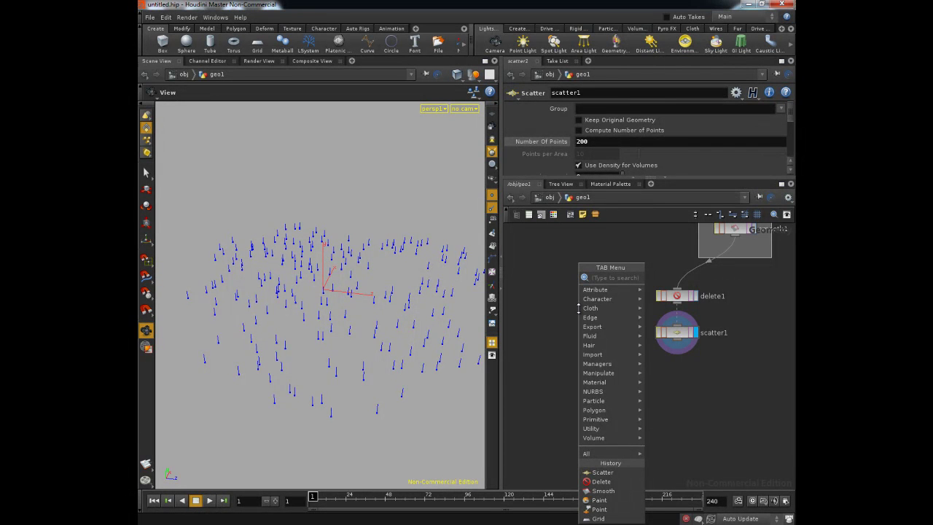
pyautogui.write('Curve')
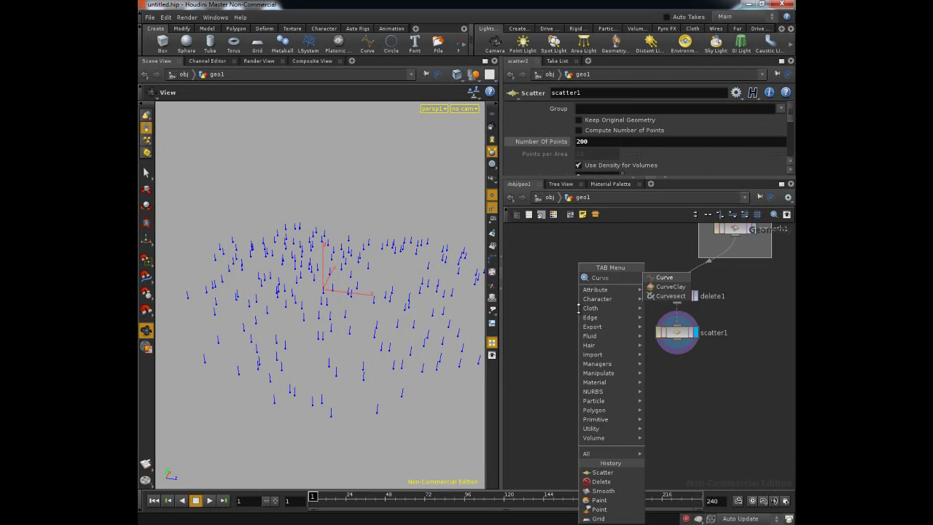
pyautogui.press('Escape')
pyautogui.press('Tab')
pyautogui.write('obj')
pyautogui.press('Return')
pyautogui.press('Tab')
pyautogui.press('Escape')
# Add a Box node in free space beside the Delete node.
pyautogui.press('Tab')
pyautogui.write('box')
pyautogui.press('Return')
pyautogui.click(587, 269)
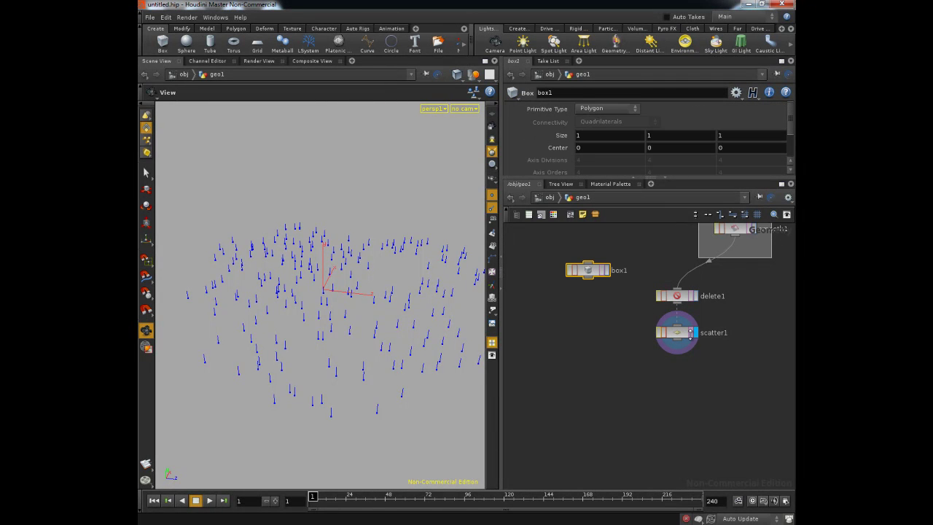
# Template the Scatter node and display the box, so both show together in the viewport.
pyautogui.click(608, 270)
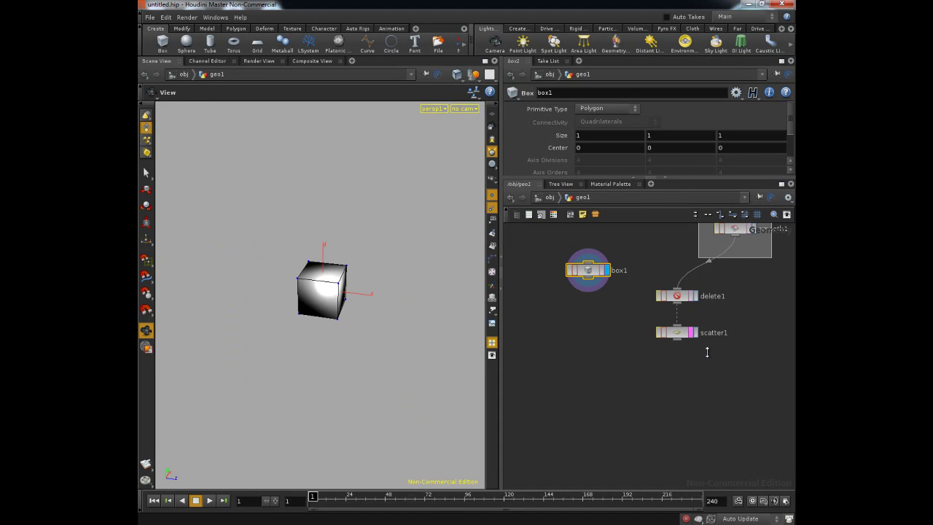
pyautogui.click(693, 332)
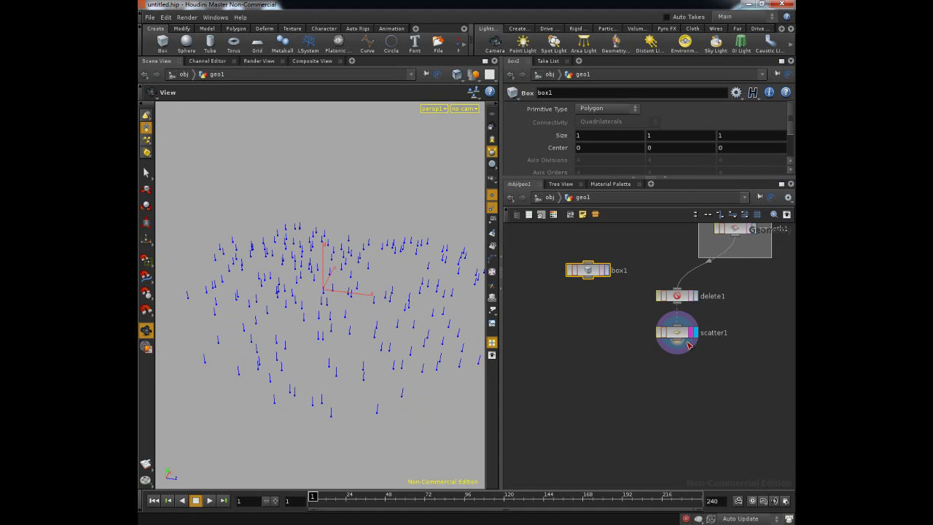
pyautogui.click(690, 346)
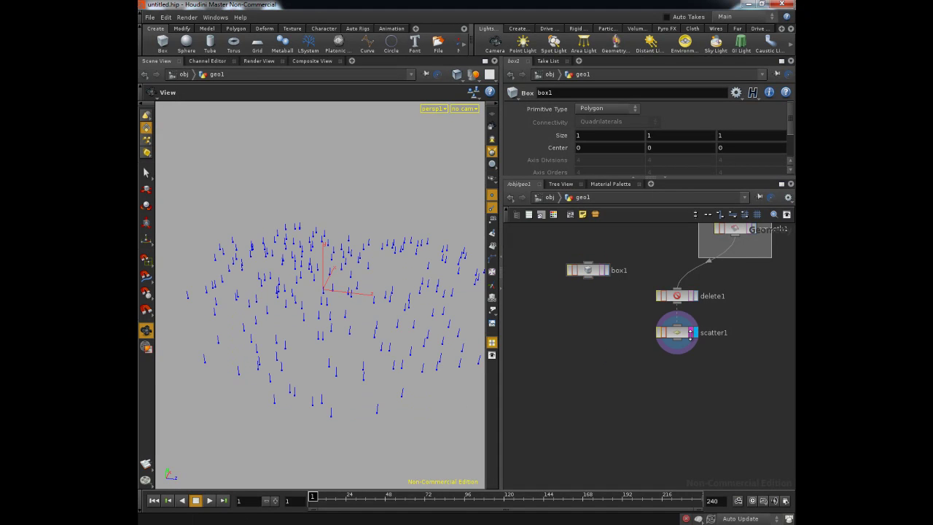
pyautogui.click(607, 270)
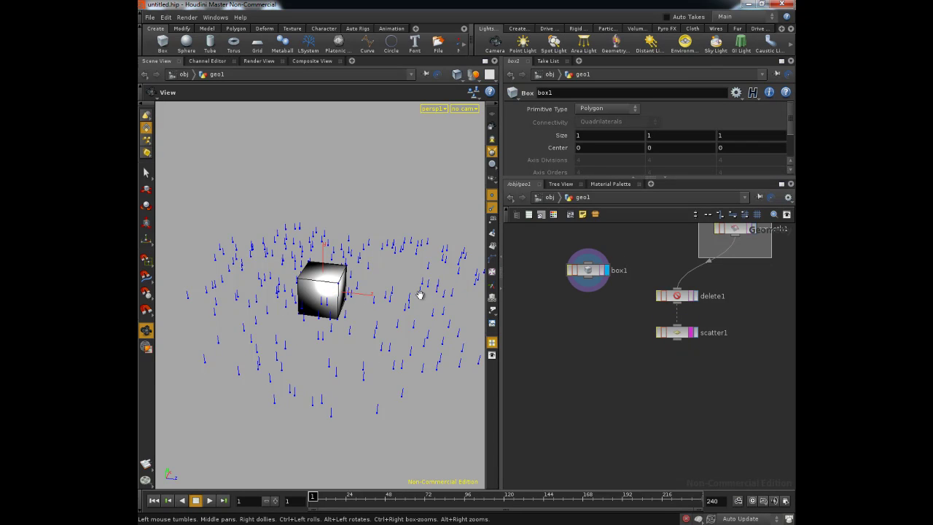
# Set the box size to 0.5 on all three axes and compare it with the scattered points.
pyautogui.moveTo(388, 286); pyautogui.dragTo(444, 290)
pyautogui.click(589, 271)
pyautogui.moveTo(562, 139); pyautogui.dragTo(530, 138, button='middle')
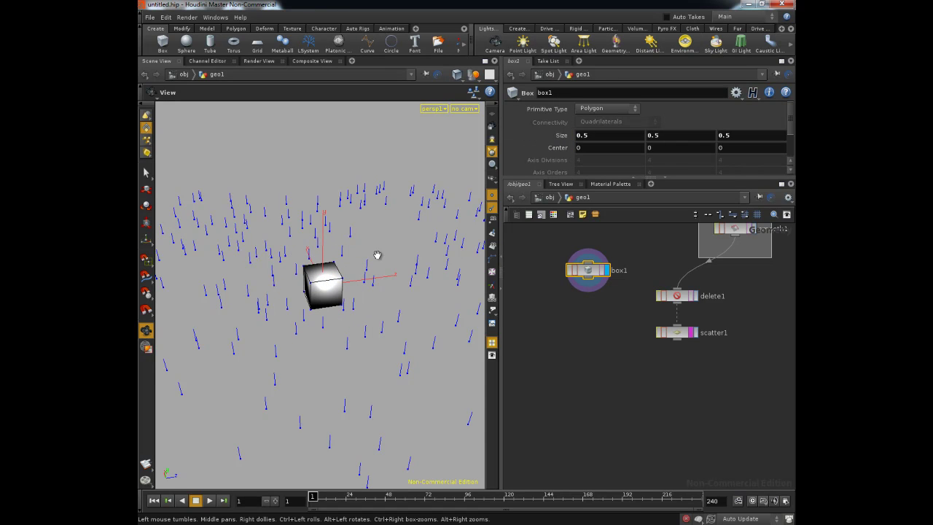
pyautogui.moveTo(371, 267); pyautogui.dragTo(325, 279)
# Add a Copy node with the box as its source and the scattered points as its template, and display it.
pyautogui.moveTo(628, 333); pyautogui.dragTo(632, 341, button='middle')
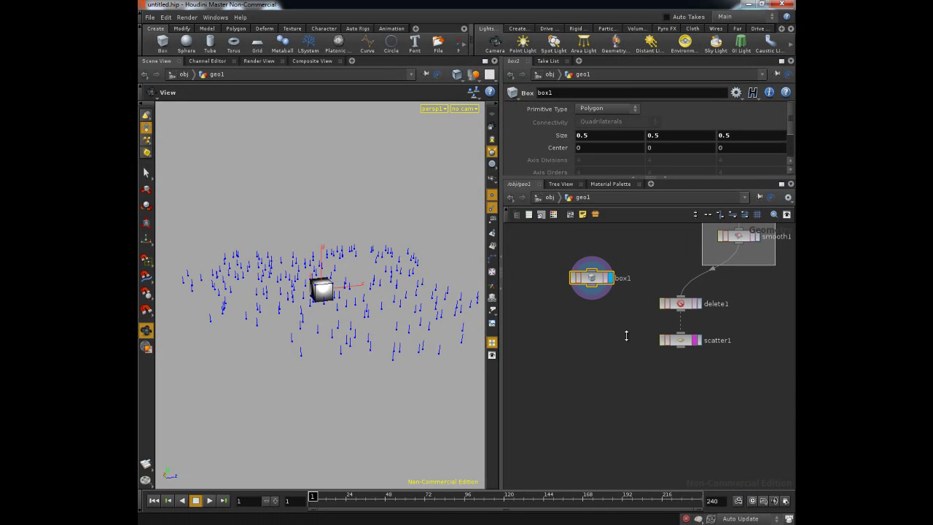
pyautogui.press('Tab')
pyautogui.write('Copy')
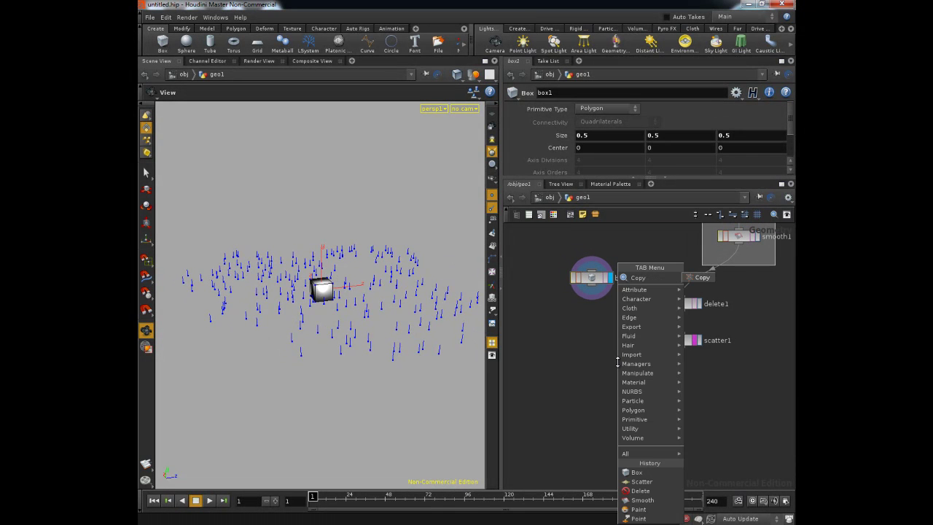
pyautogui.press('Return')
pyautogui.click(642, 400)
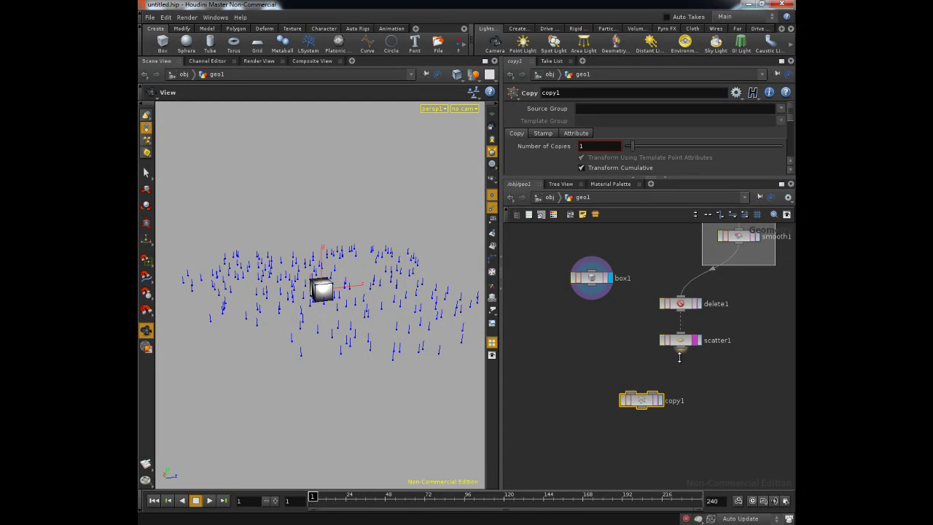
pyautogui.moveTo(680, 349); pyautogui.dragTo(653, 393)
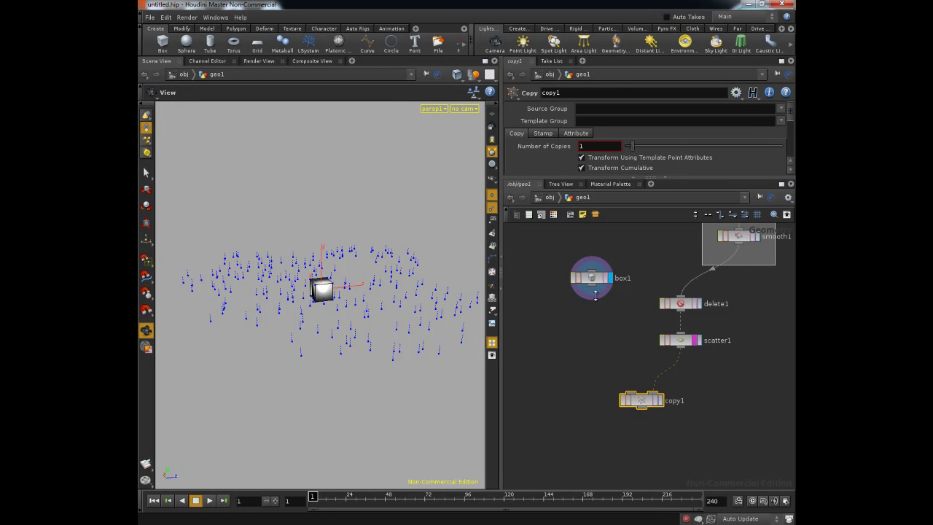
pyautogui.moveTo(629, 392); pyautogui.dragTo(629, 395)
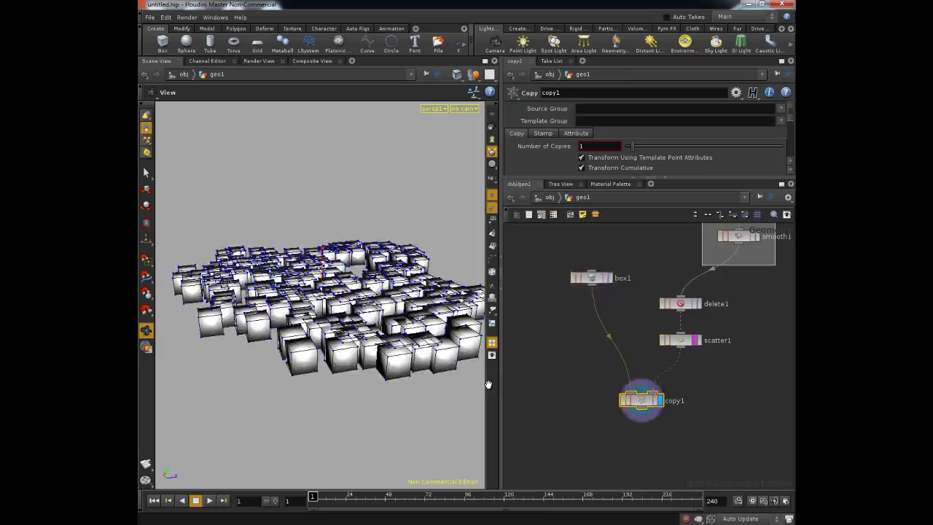
# Examine the boxes copied onto the scattered points from several angles.
pyautogui.moveTo(368, 291); pyautogui.dragTo(368, 328)
pyautogui.moveTo(368, 329); pyautogui.dragTo(401, 328, button='right')
pyautogui.moveTo(401, 328); pyautogui.dragTo(393, 360)
pyautogui.moveTo(394, 360); pyautogui.dragTo(371, 361, button='right')
pyautogui.moveTo(370, 360); pyautogui.dragTo(370, 321)
pyautogui.moveTo(370, 321); pyautogui.dragTo(372, 349, button='right')
pyautogui.moveTo(372, 350)
pyautogui.mouseDown()
pyautogui.moveTo(362, 394)
pyautogui.moveTo(375, 412)
pyautogui.moveTo(427, 397)
pyautogui.mouseUp()
# Display the Paint node and the Smooth node in turn to compare the painted colors with the smoothed ones.
pyautogui.moveTo(773, 323)
pyautogui.mouseDown(button='middle')
pyautogui.moveTo(765, 367)
pyautogui.moveTo(701, 427)
pyautogui.mouseUp(button='middle')
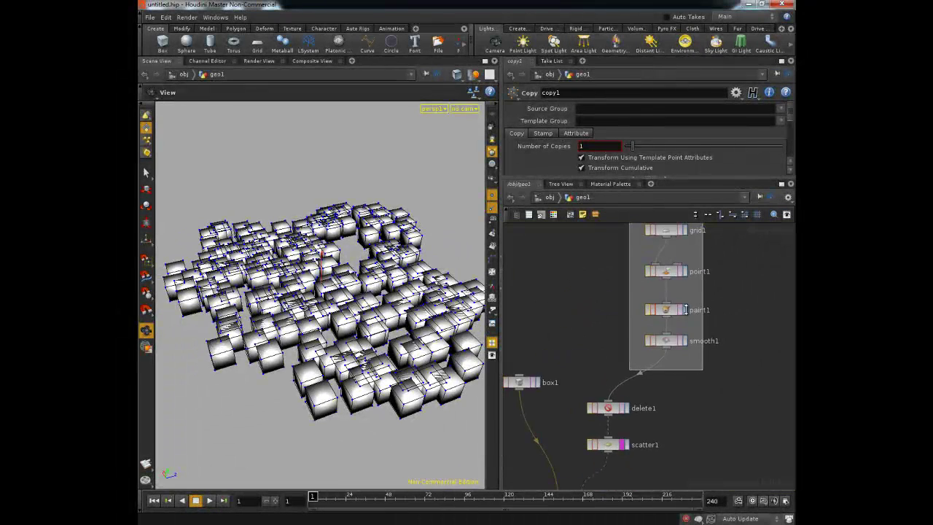
pyautogui.click(684, 310)
pyautogui.moveTo(380, 334); pyautogui.dragTo(340, 321, button='right')
pyautogui.moveTo(340, 320); pyautogui.dragTo(364, 321)
pyautogui.moveTo(365, 321)
pyautogui.mouseDown(button='right')
pyautogui.moveTo(283, 321)
pyautogui.moveTo(301, 319)
pyautogui.mouseUp(button='right')
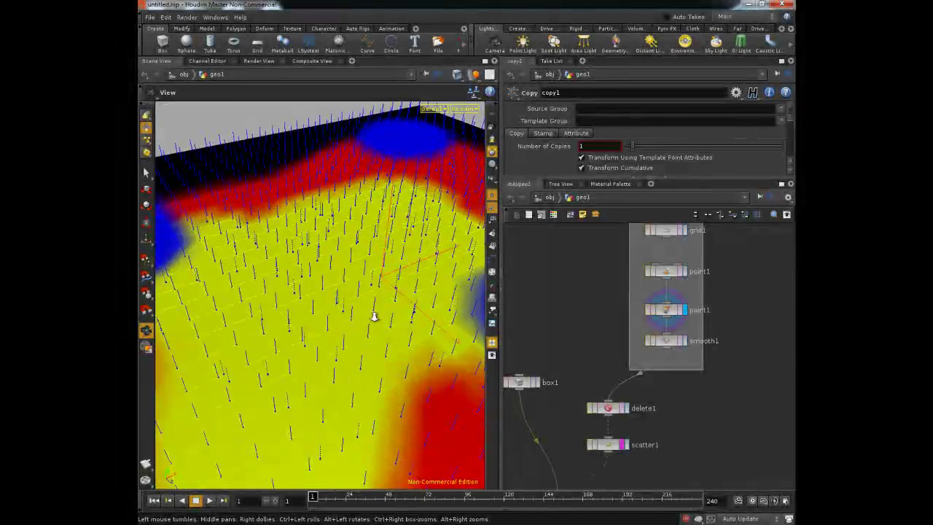
pyautogui.moveTo(335, 233); pyautogui.dragTo(345, 321, button='right')
pyautogui.moveTo(346, 320); pyautogui.dragTo(358, 282)
pyautogui.moveTo(374, 387); pyautogui.dragTo(338, 354, button='right')
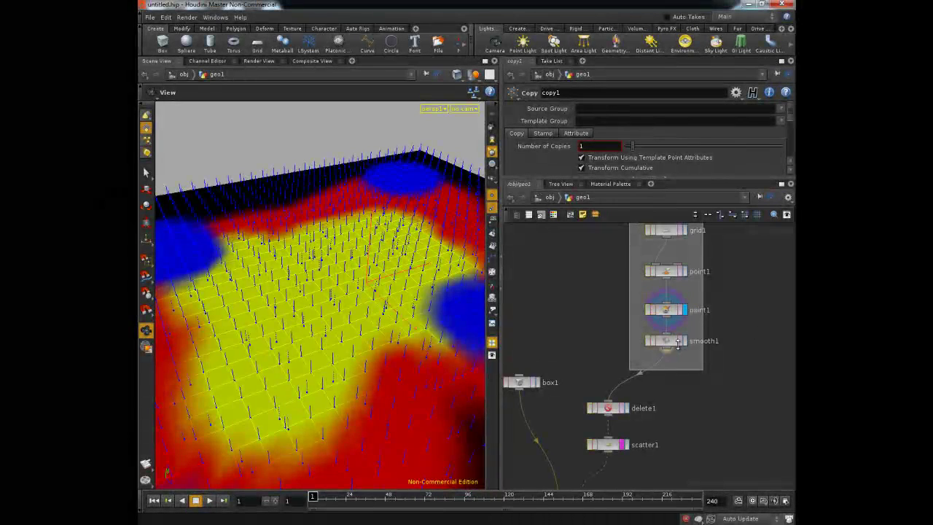
pyautogui.click(686, 341)
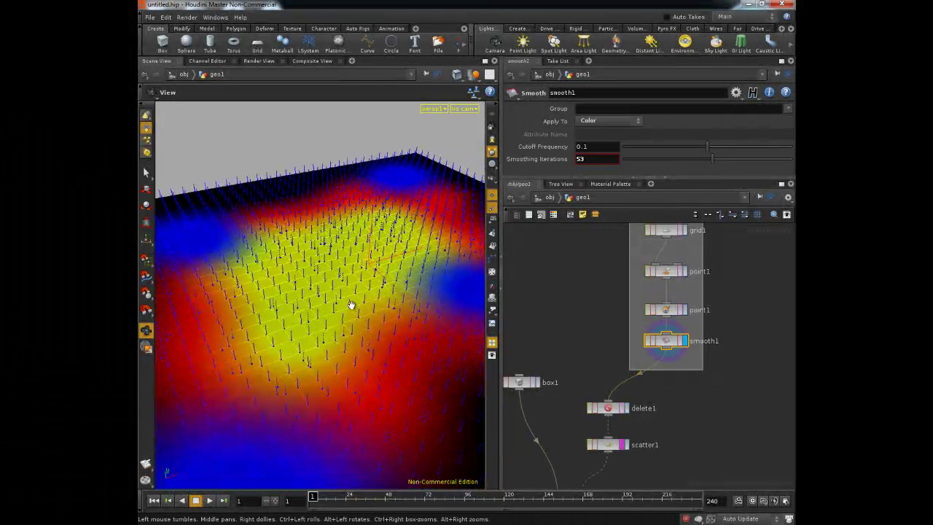
pyautogui.moveTo(292, 283); pyautogui.dragTo(393, 221)
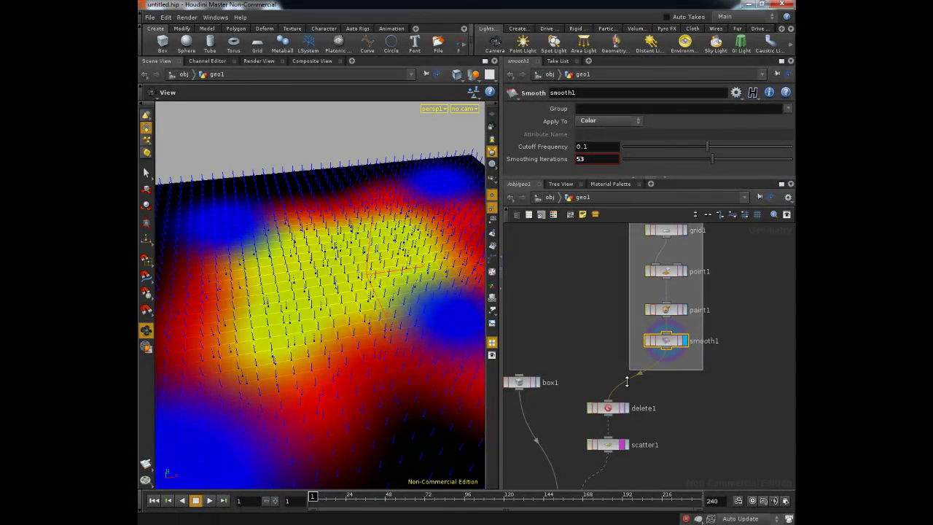
# Add an AttribCreate node fed by the Smooth node, beside the Delete node, and display it.
pyautogui.moveTo(694, 417); pyautogui.dragTo(662, 333, button='middle')
pyautogui.moveTo(688, 375); pyautogui.dragTo(681, 333, button='middle')
pyautogui.press('Tab')
pyautogui.write('att')
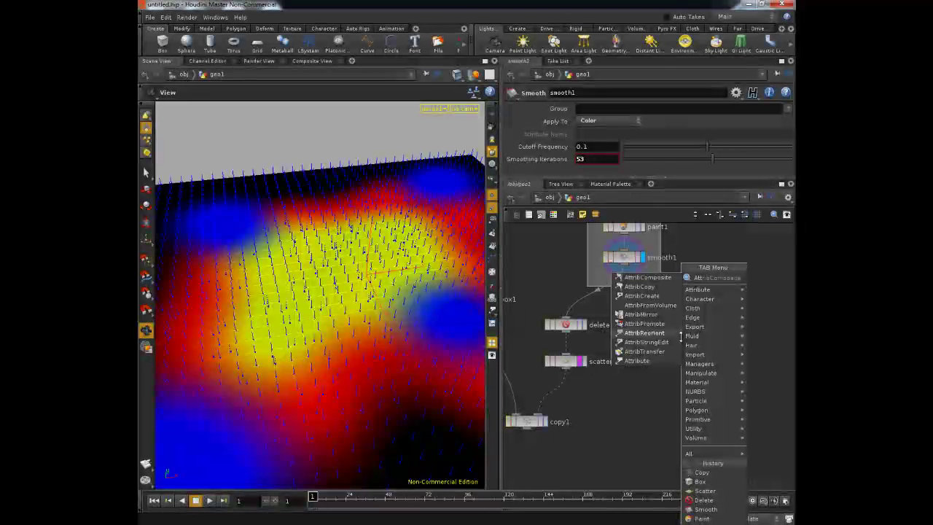
pyautogui.press('Up')
pyautogui.press('Up')
pyautogui.press('Up')
pyautogui.press('Up')
pyautogui.press('Return')
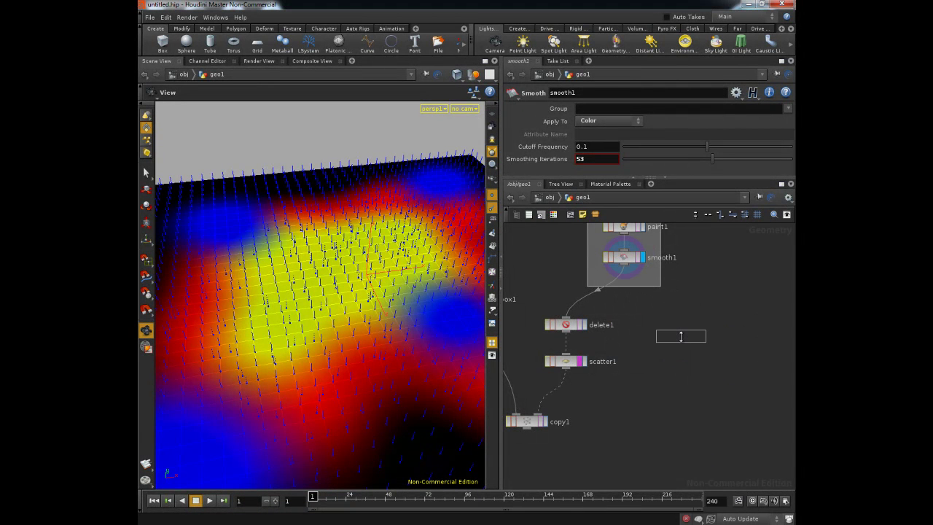
pyautogui.click(677, 324)
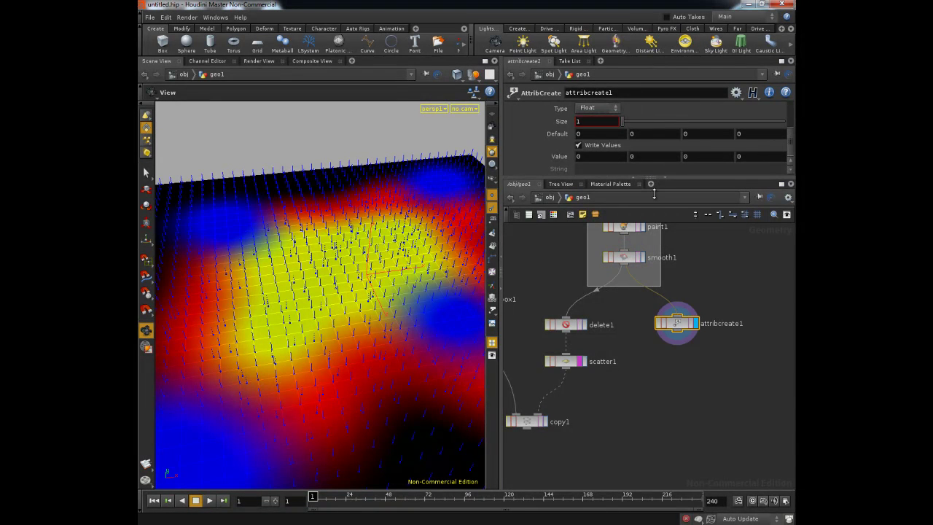
# Name the attribute and its local variable scaleMod, and set its first value to the expression $CG + 1.
pyautogui.moveTo(675, 177); pyautogui.dragTo(683, 251)
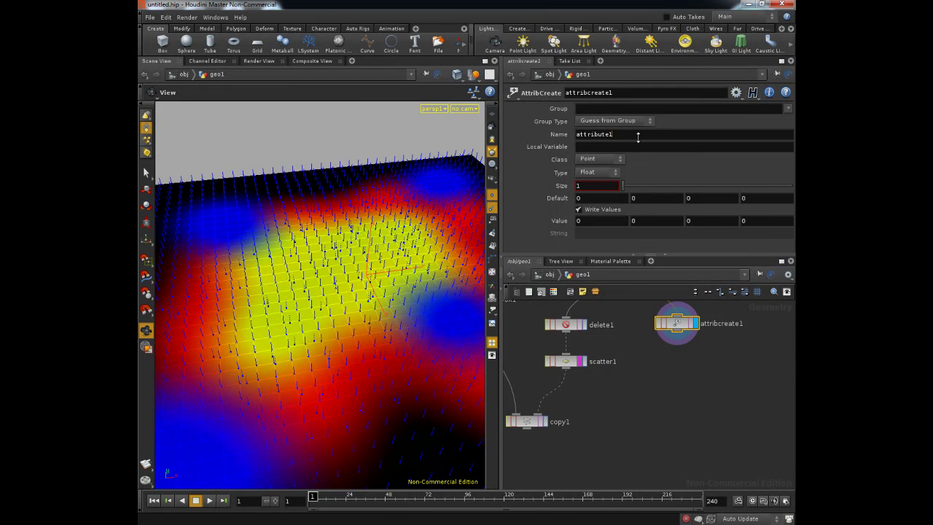
pyautogui.moveTo(638, 137); pyautogui.dragTo(575, 136)
pyautogui.press('BackSpace')
pyautogui.press('Tab')
pyautogui.write('$')
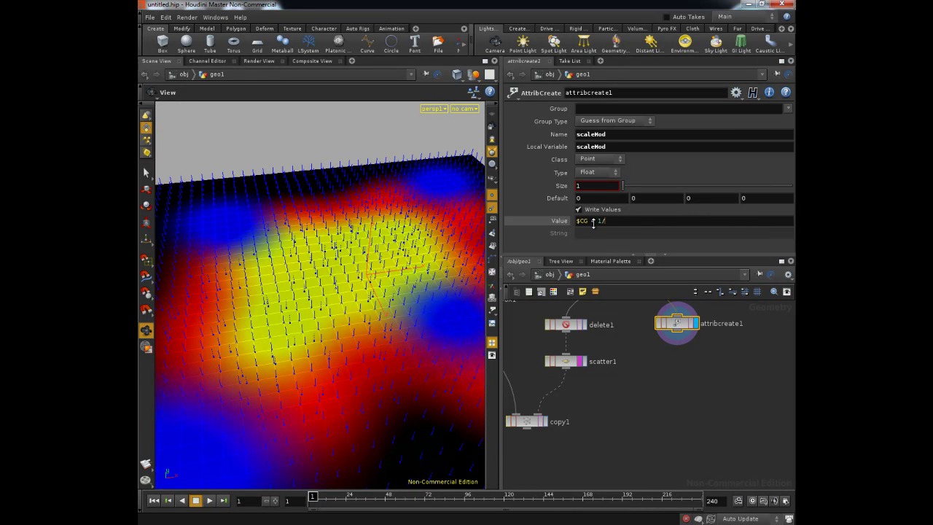
pyautogui.press('Return')
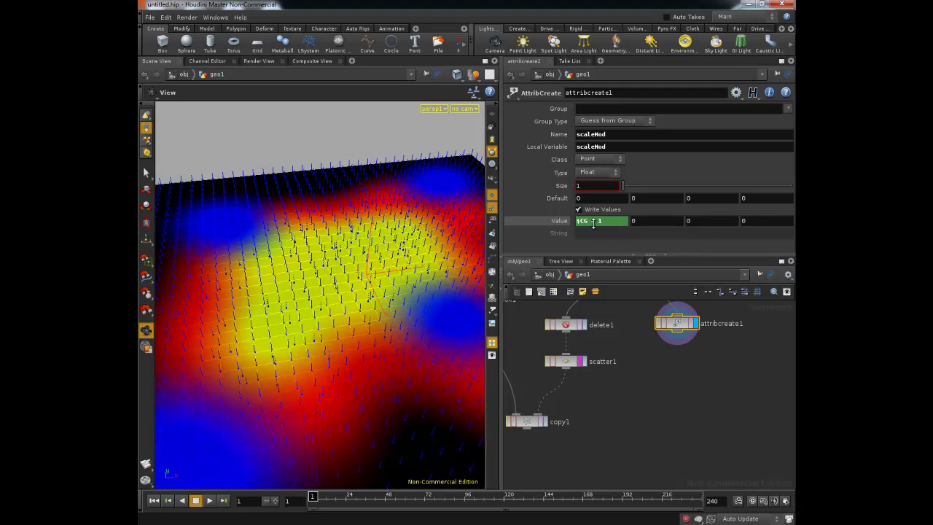
# Examine the smoothed color areas on the grid in relation to the scaleMod expression and the downstream nodes.
pyautogui.press('space')
pyautogui.moveTo(397, 377); pyautogui.dragTo(310, 293)
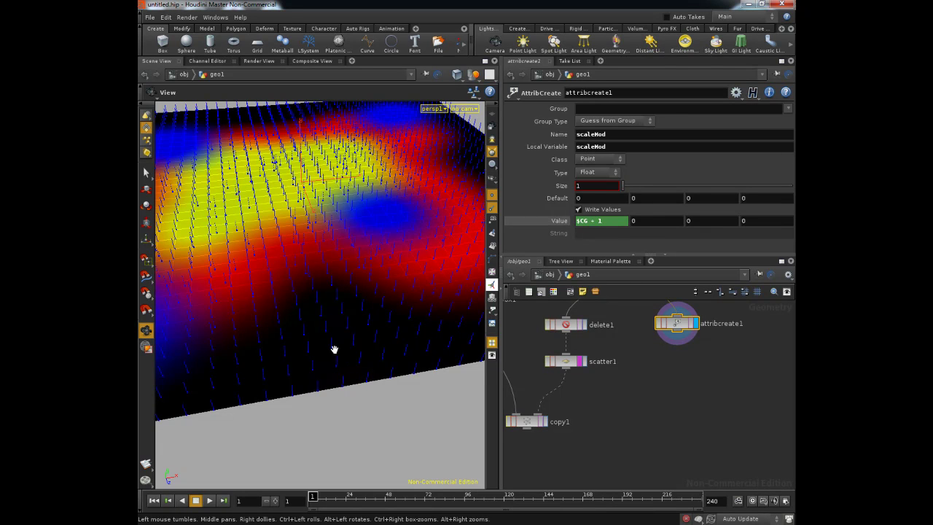
pyautogui.moveTo(274, 188); pyautogui.dragTo(298, 252)
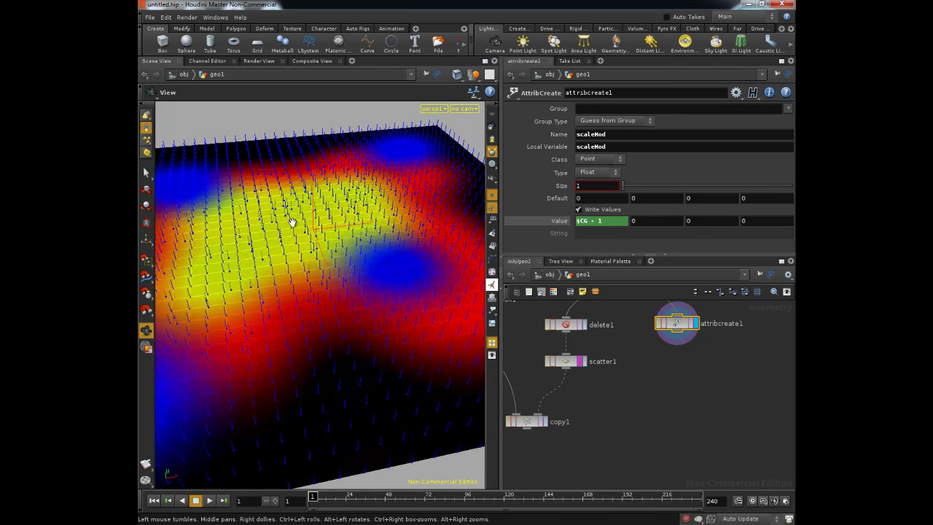
pyautogui.moveTo(317, 337); pyautogui.dragTo(328, 277)
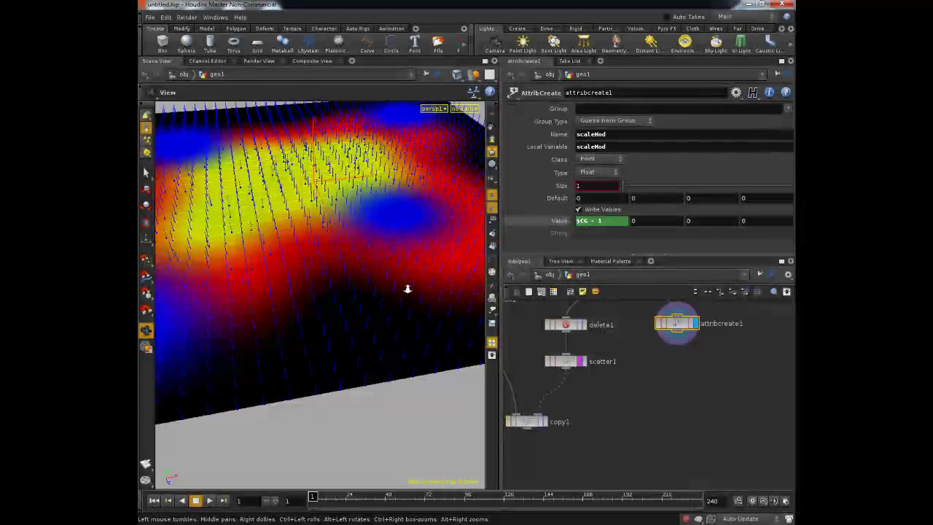
pyautogui.moveTo(396, 289); pyautogui.dragTo(321, 281)
pyautogui.moveTo(582, 220); pyautogui.dragTo(557, 223)
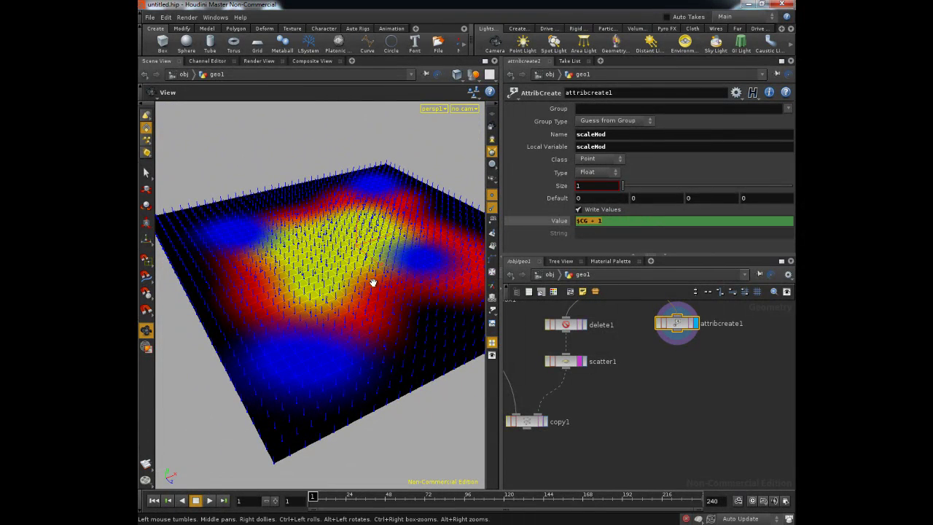
pyautogui.click(681, 389)
pyautogui.moveTo(594, 411); pyautogui.dragTo(646, 418, button='middle')
pyautogui.moveTo(375, 350)
pyautogui.mouseDown()
pyautogui.moveTo(233, 348)
pyautogui.moveTo(340, 345)
pyautogui.moveTo(319, 358)
pyautogui.moveTo(368, 344)
pyautogui.mouseUp()
pyautogui.moveTo(635, 436); pyautogui.dragTo(644, 429, button='middle')
pyautogui.moveTo(687, 341); pyautogui.dragTo(650, 373, button='middle')
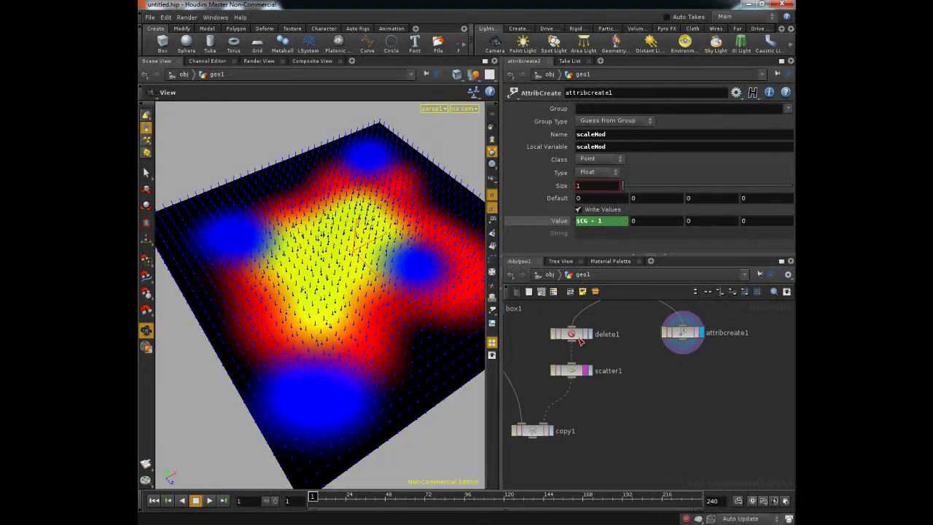
pyautogui.moveTo(527, 371); pyautogui.dragTo(537, 391, button='middle')
pyautogui.scroll(2, 316, 327)
pyautogui.moveTo(316, 328); pyautogui.dragTo(344, 328)
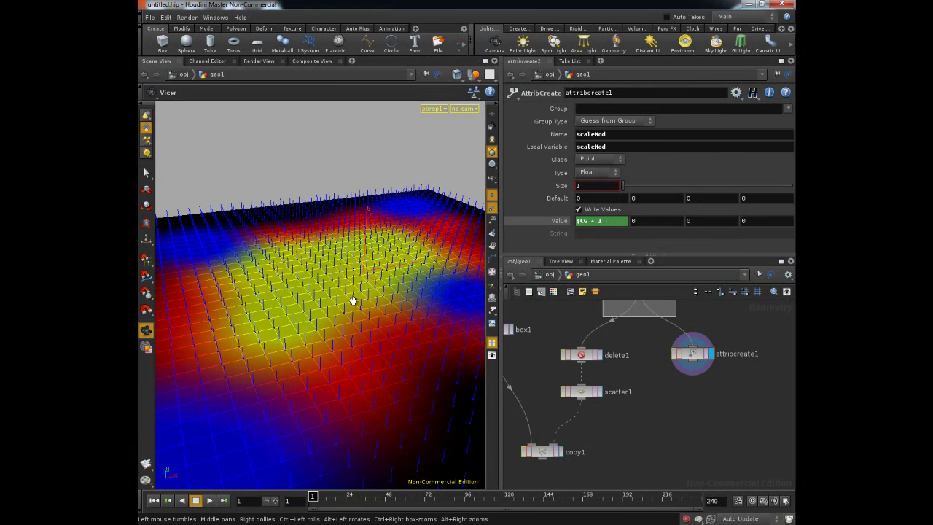
# Delete the custom CardScale and Grass Scale markers from the viewport display options.
pyautogui.press('d')
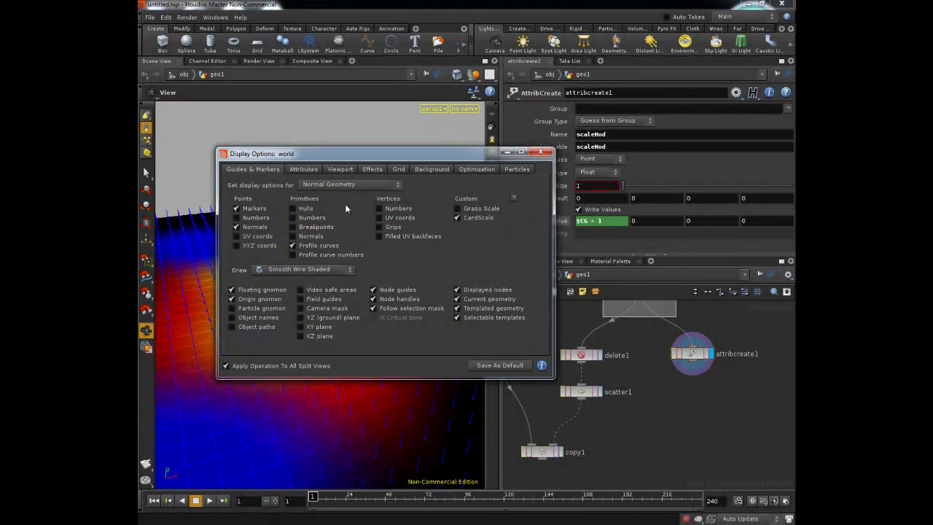
pyautogui.rightClick(467, 222)
pyautogui.rightClick(475, 209)
pyautogui.click(510, 232)
# Create a custom attribute text marker with name and label Scale that shows the scaleMod point attribute.
pyautogui.click(514, 197)
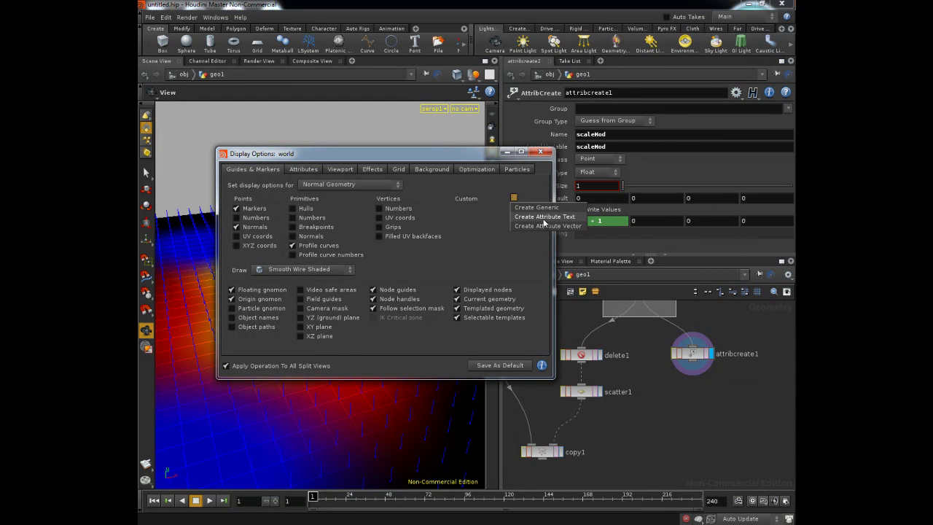
pyautogui.click(536, 216)
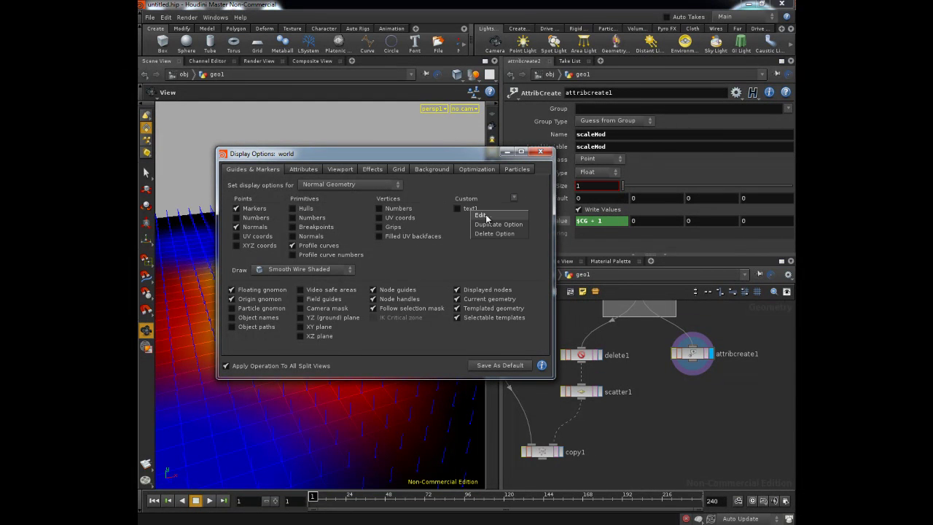
pyautogui.click(482, 216)
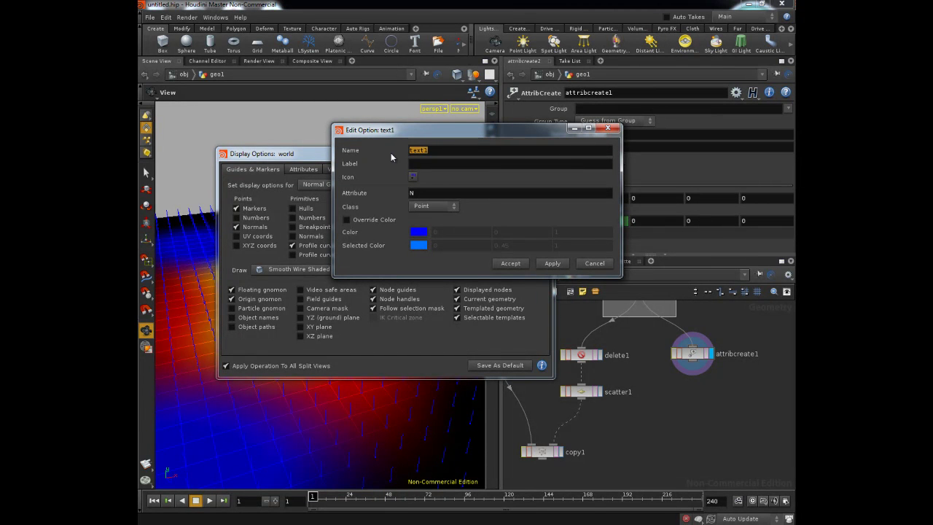
pyautogui.write('Scale')
pyautogui.press('Tab')
pyautogui.write('Scale')
pyautogui.press('Tab')
pyautogui.write('scaleMod')
# Override the Scale marker's color with yellow (0.9, 0.9, 0), accept it, and turn the marker on in the viewport.
pyautogui.click(390, 221)
pyautogui.click(419, 231)
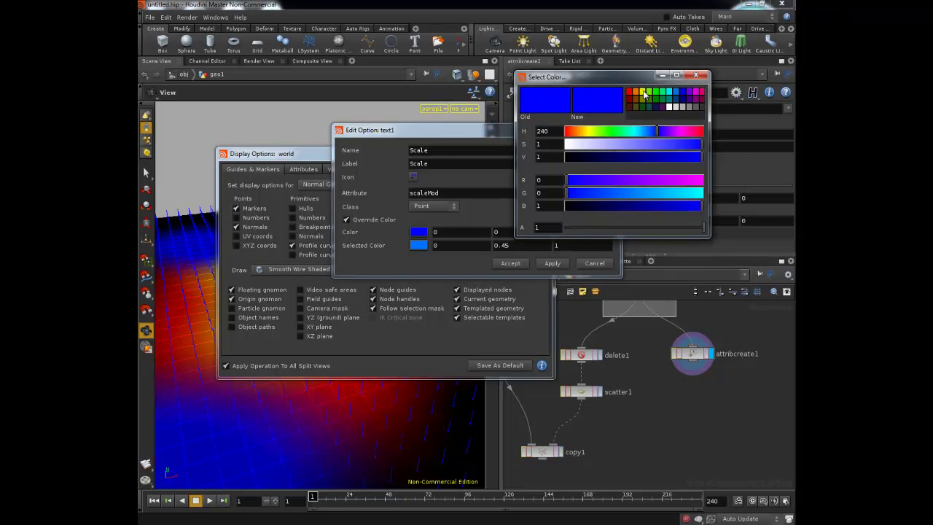
pyautogui.click(643, 92)
pyautogui.click(696, 75)
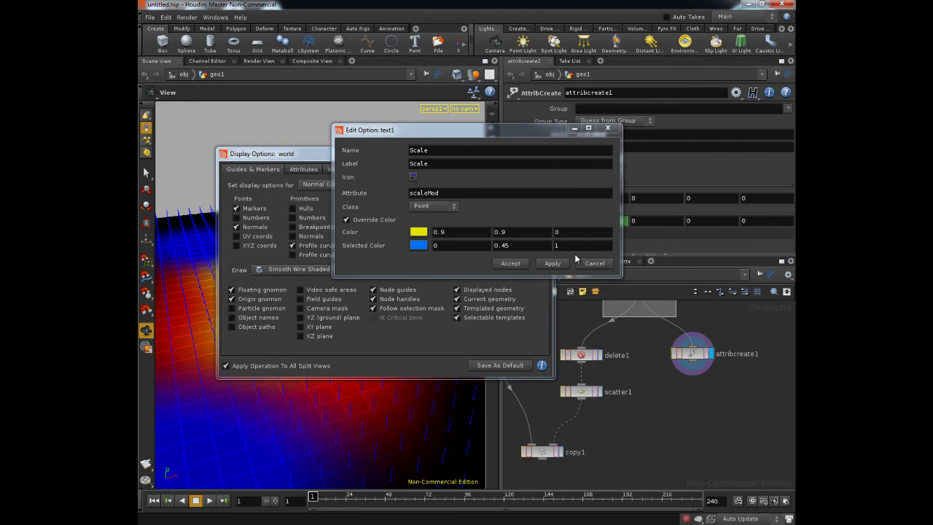
pyautogui.click(510, 263)
pyautogui.click(457, 209)
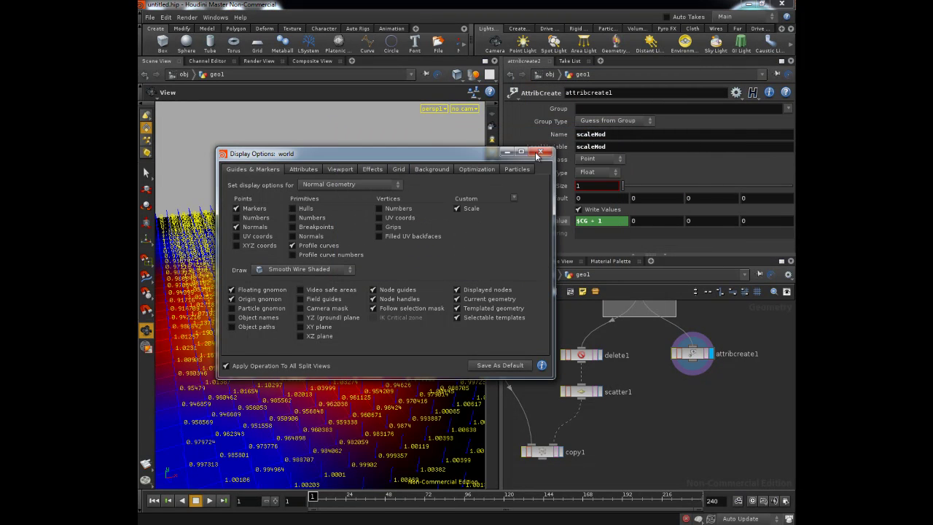
pyautogui.click(540, 151)
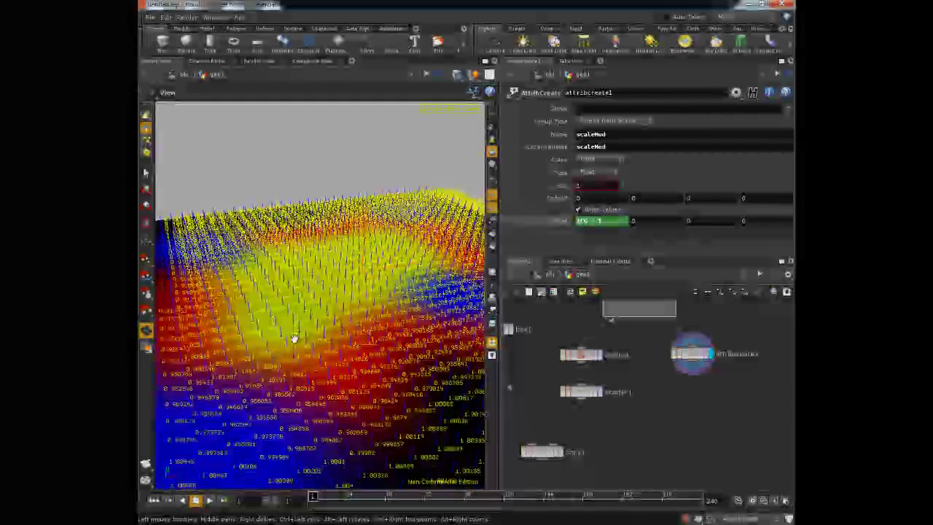
# Examine the scaleMod values on the grid points, and hide the Scale marker.
pyautogui.moveTo(295, 339); pyautogui.dragTo(289, 345)
pyautogui.moveTo(289, 346); pyautogui.dragTo(418, 345, button='right')
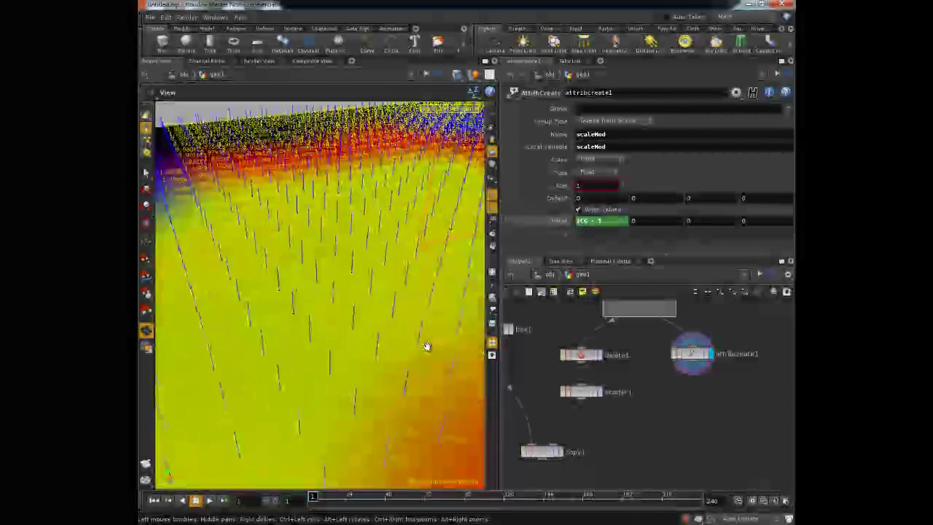
pyautogui.moveTo(418, 346); pyautogui.dragTo(347, 306)
pyautogui.rightClick(347, 306)
pyautogui.moveTo(347, 307); pyautogui.dragTo(363, 353, button='right')
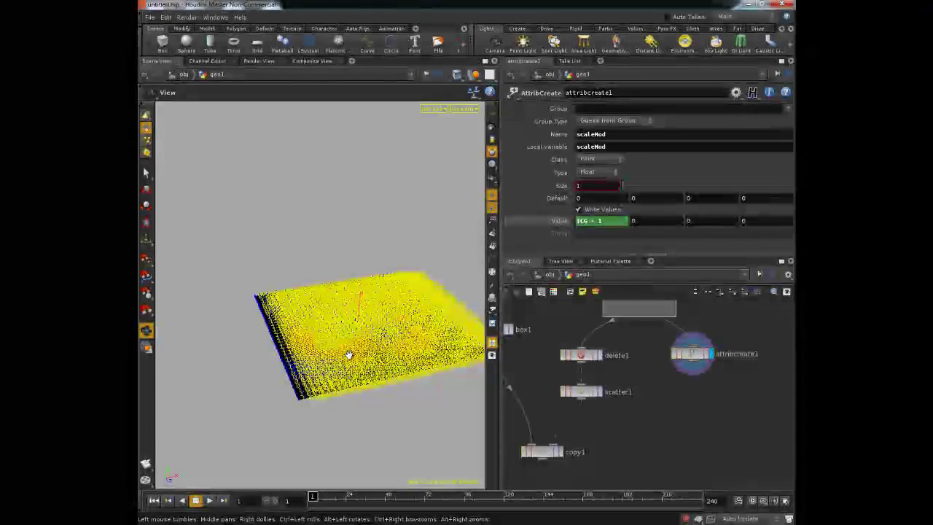
pyautogui.moveTo(420, 344); pyautogui.dragTo(333, 331, button='right')
pyautogui.click(493, 323)
# Display the Scatter node and add an AttribTransfer node beside it.
pyautogui.moveTo(665, 422); pyautogui.dragTo(668, 400, button='middle')
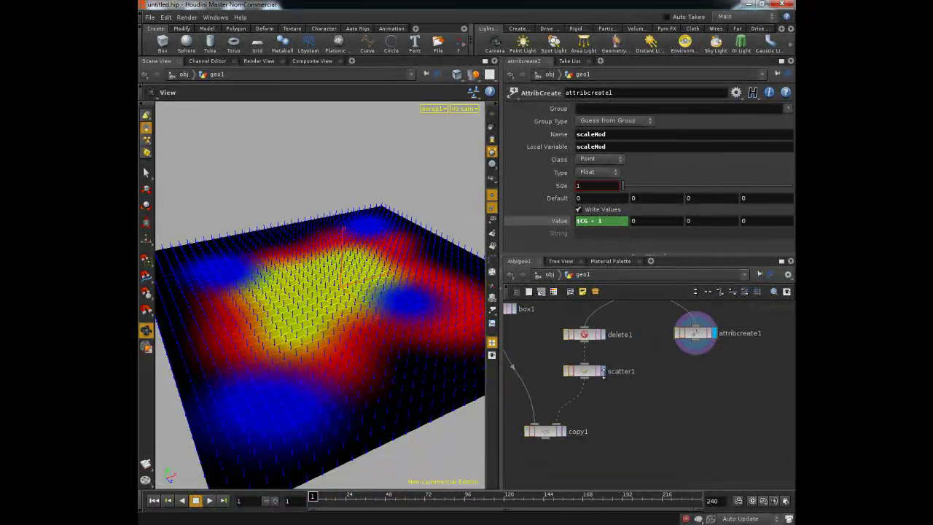
pyautogui.click(604, 372)
pyautogui.moveTo(635, 399); pyautogui.dragTo(626, 382, button='middle')
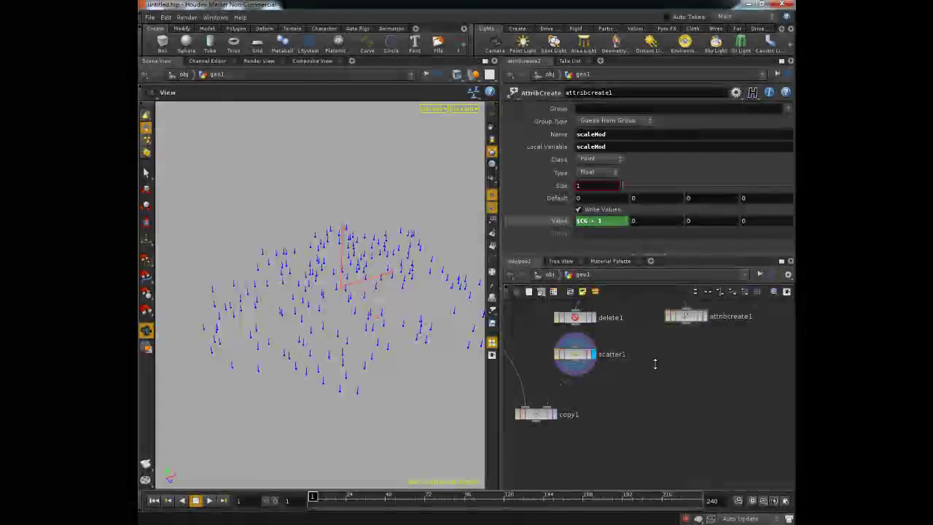
pyautogui.press('Tab')
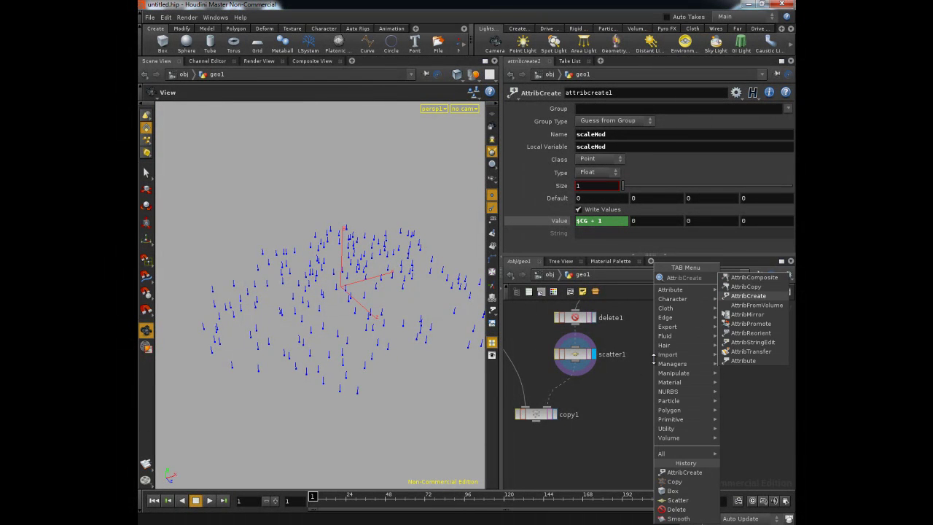
pyautogui.press('Down')
pyautogui.press('Down')
pyautogui.press('Down')
pyautogui.press('Down')
pyautogui.press('Down')
pyautogui.press('Down')
pyautogui.press('Return')
pyautogui.click(654, 357)
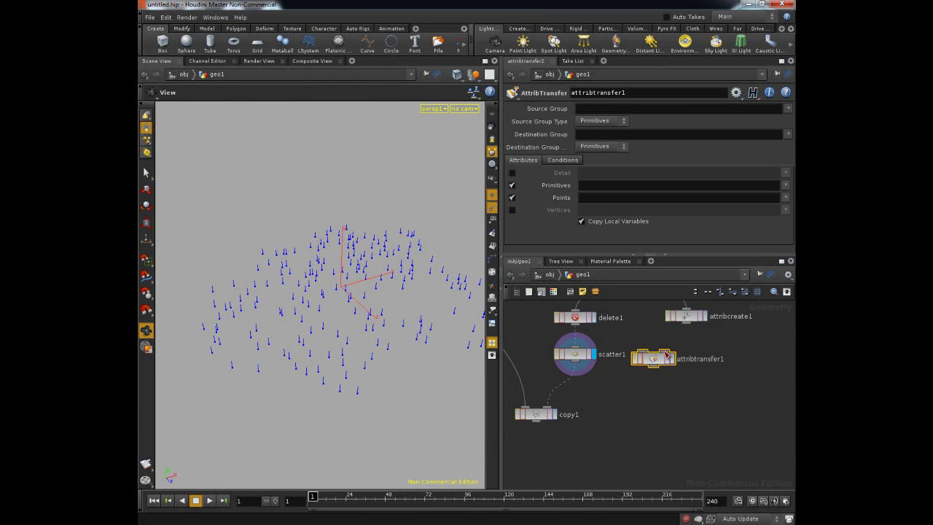
# Wire Scatter into the AttribTransfer node's first input and AttribCreate into its second, and display the AttribTransfer node.
pyautogui.scroll(4, 658, 385)
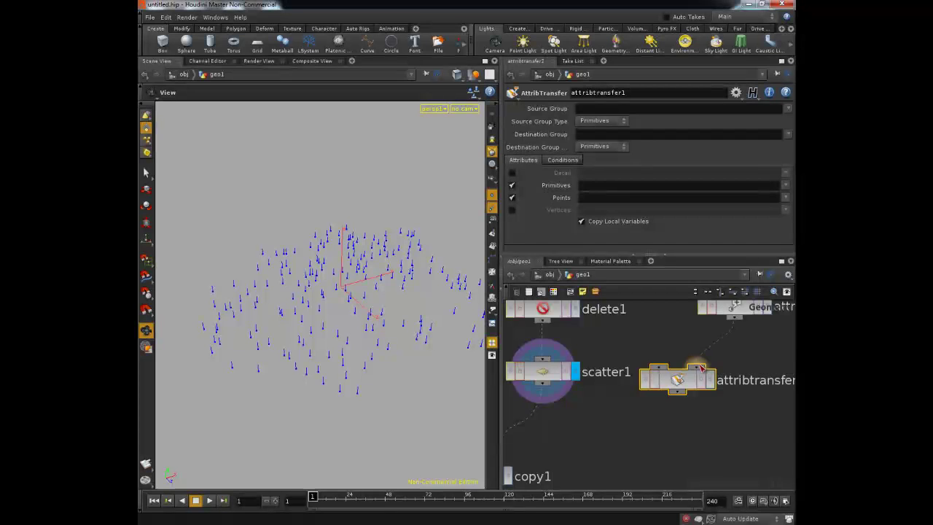
pyautogui.moveTo(748, 334); pyautogui.dragTo(744, 362, button='middle')
pyautogui.moveTo(539, 412); pyautogui.dragTo(656, 396)
pyautogui.moveTo(696, 441); pyautogui.dragTo(700, 400, button='middle')
pyautogui.moveTo(688, 371); pyautogui.dragTo(685, 425)
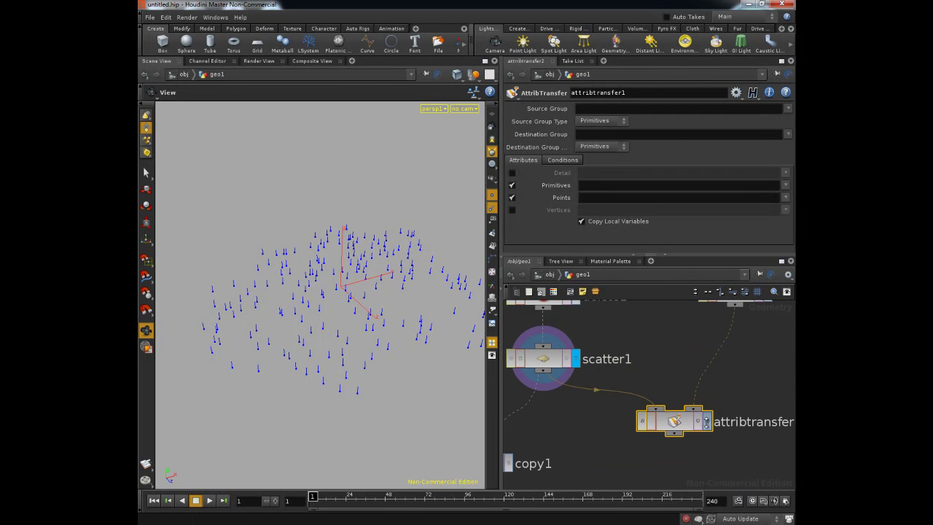
pyautogui.click(707, 422)
# Configure AttribTransfer to skip primitive attributes, use Points for both source and destination group types, and transfer only the scaleMod point attribute.
pyautogui.click(512, 185)
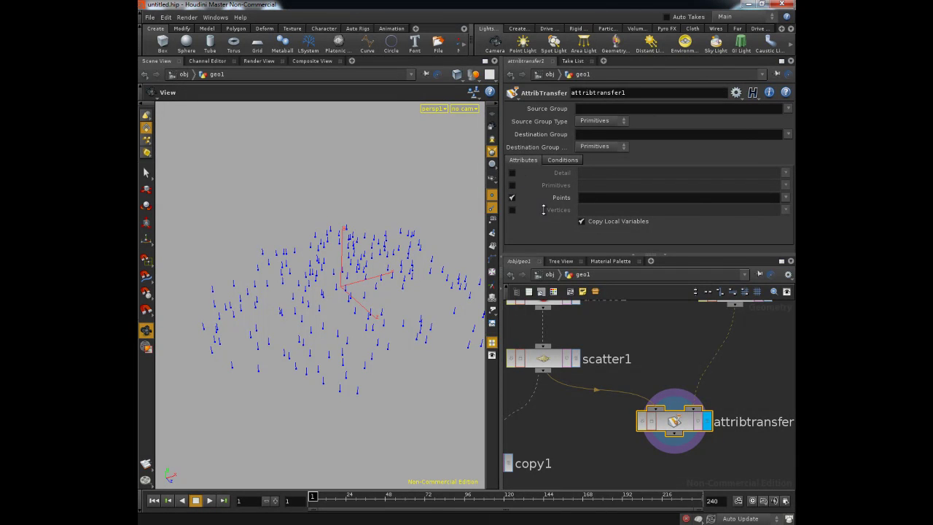
pyautogui.click(602, 120)
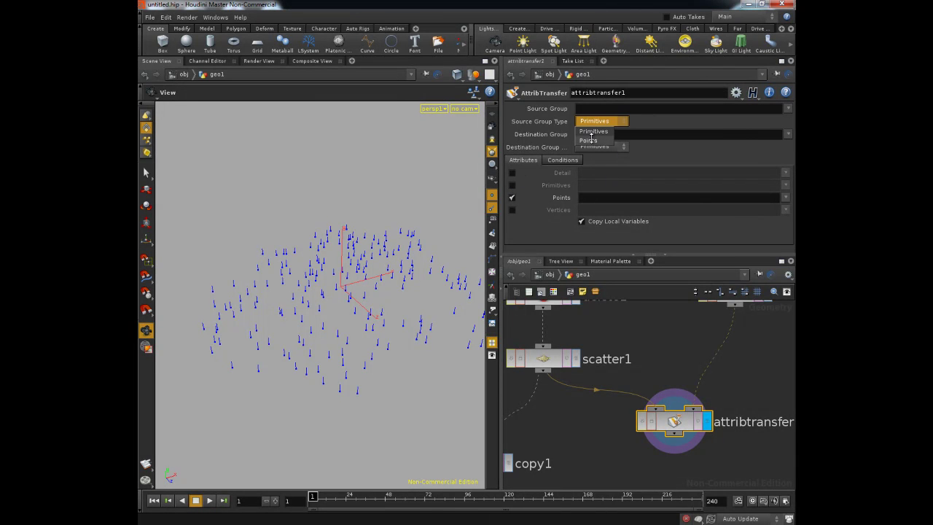
pyautogui.click(588, 140)
pyautogui.click(603, 147)
pyautogui.click(588, 166)
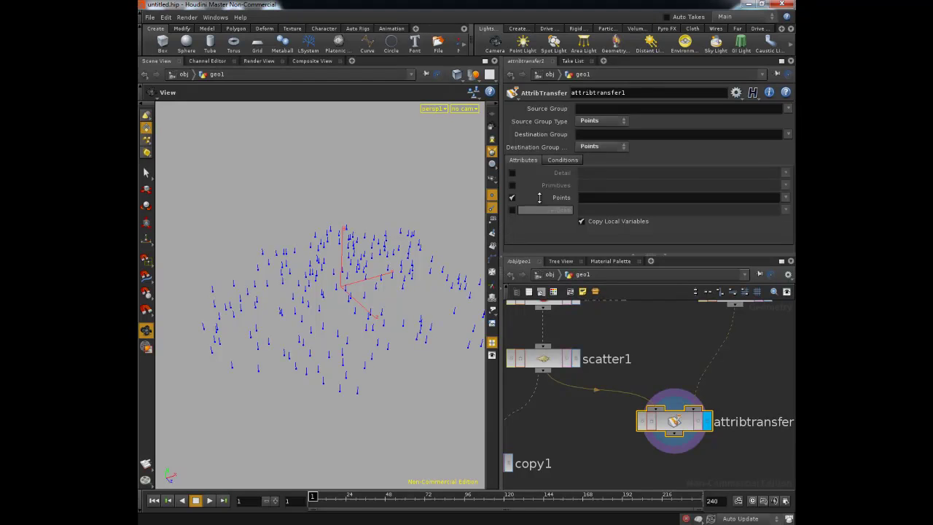
pyautogui.click(787, 197)
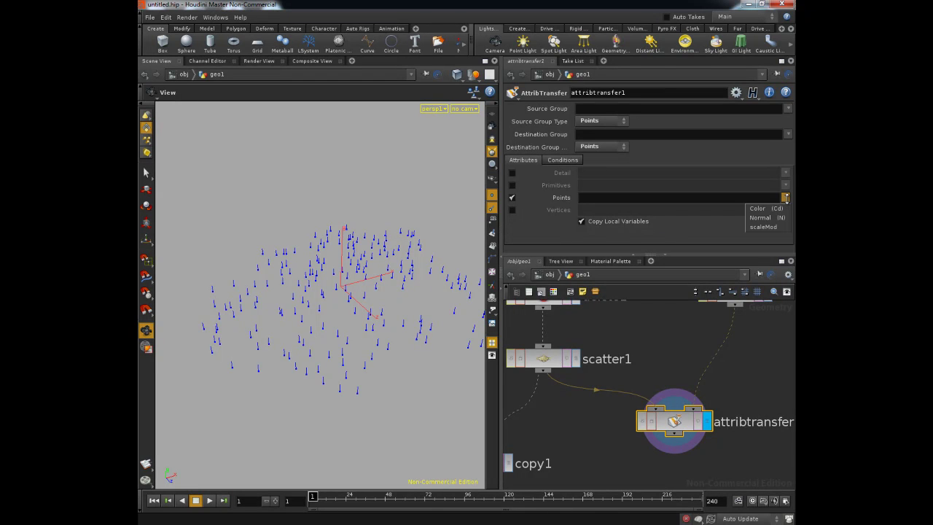
pyautogui.click(759, 225)
pyautogui.moveTo(595, 441); pyautogui.dragTo(618, 398, button='middle')
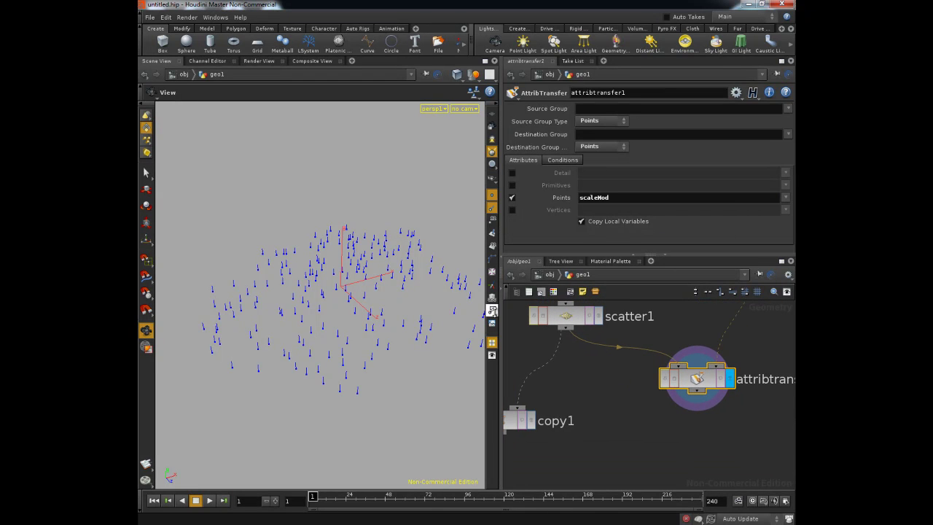
# Show the Scale marker and examine the transferred scaleMod values on the scattered points.
pyautogui.moveTo(281, 333); pyautogui.dragTo(415, 336, button='right')
pyautogui.moveTo(415, 335); pyautogui.dragTo(310, 326)
pyautogui.moveTo(311, 325); pyautogui.dragTo(399, 332, button='right')
pyautogui.scroll(-5, 364, 350)
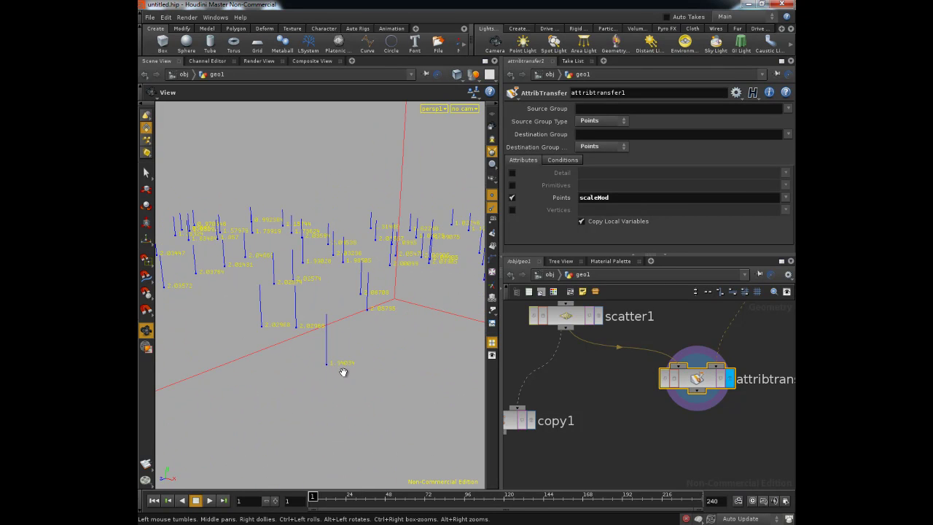
pyautogui.moveTo(248, 396); pyautogui.dragTo(312, 364)
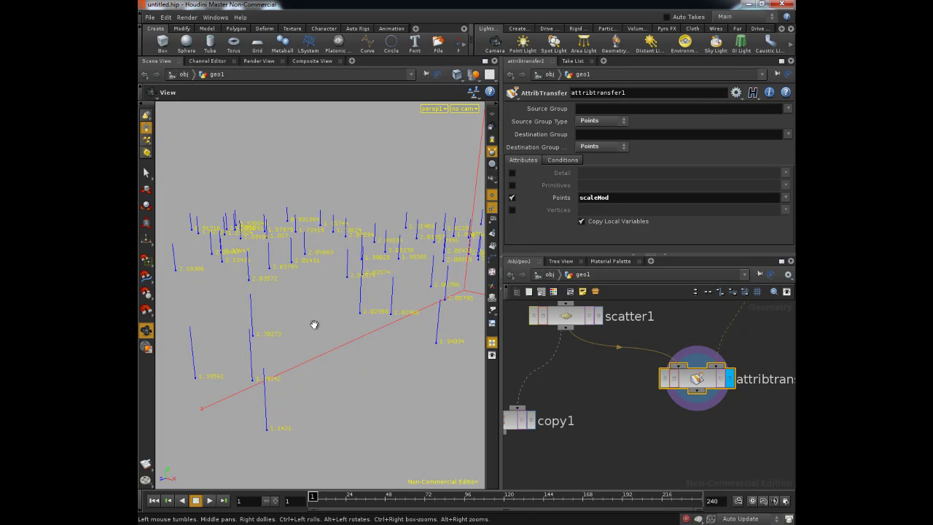
pyautogui.moveTo(313, 321)
pyautogui.mouseDown()
pyautogui.moveTo(304, 319)
pyautogui.moveTo(319, 333)
pyautogui.mouseUp()
pyautogui.moveTo(363, 359); pyautogui.dragTo(329, 365)
# Wire AttribTransfer into the Copy node's second input in place of Scatter, and display the Copy node.
pyautogui.moveTo(549, 435); pyautogui.dragTo(569, 383, button='middle')
pyautogui.moveTo(530, 370); pyautogui.dragTo(578, 431)
pyautogui.moveTo(664, 415); pyautogui.dragTo(689, 439, button='middle')
pyautogui.scroll(-3, 681, 396)
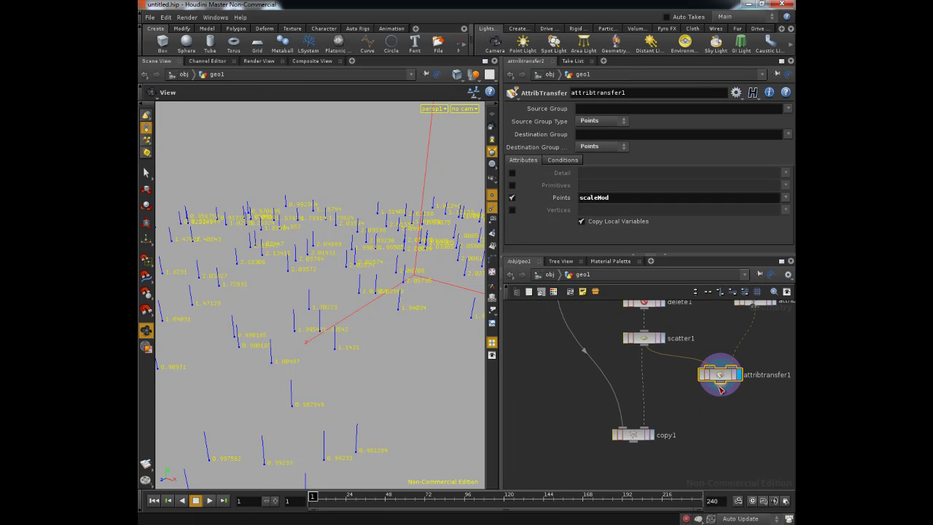
pyautogui.click(651, 434)
pyautogui.moveTo(651, 435); pyautogui.dragTo(698, 390)
pyautogui.scroll(-3, 721, 411)
# Reposition the Copy and Box nodes to separate them from the scatter and attribute nodes.
pyautogui.moveTo(675, 423); pyautogui.dragTo(653, 455)
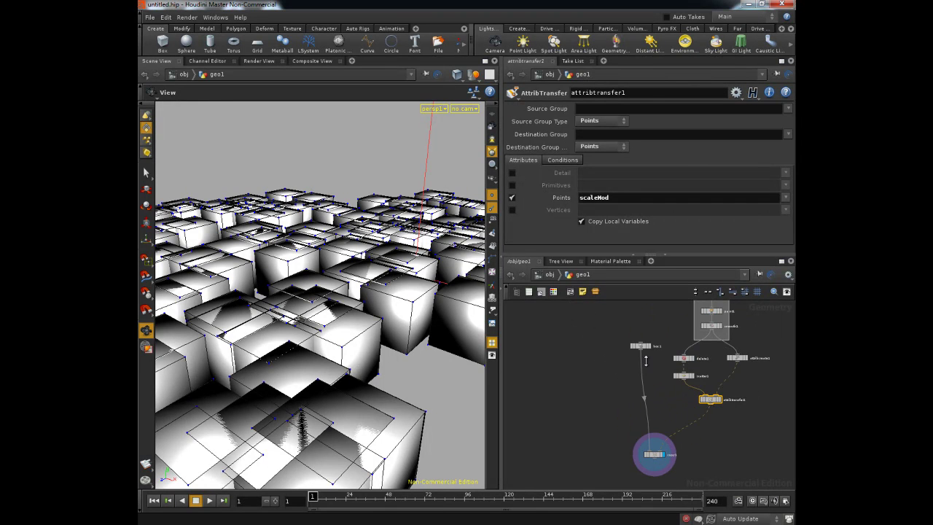
pyautogui.moveTo(643, 348); pyautogui.dragTo(603, 378)
pyautogui.moveTo(675, 445); pyautogui.dragTo(616, 435, button='middle')
pyautogui.moveTo(679, 381); pyautogui.dragTo(658, 414, button='middle')
# Enclose the Delete, Scatter, AttribCreate and AttribTransfer nodes in a network box and place it just below the existing one.
pyautogui.moveTo(567, 370); pyautogui.dragTo(713, 436)
pyautogui.hotkey('shift', 'o')
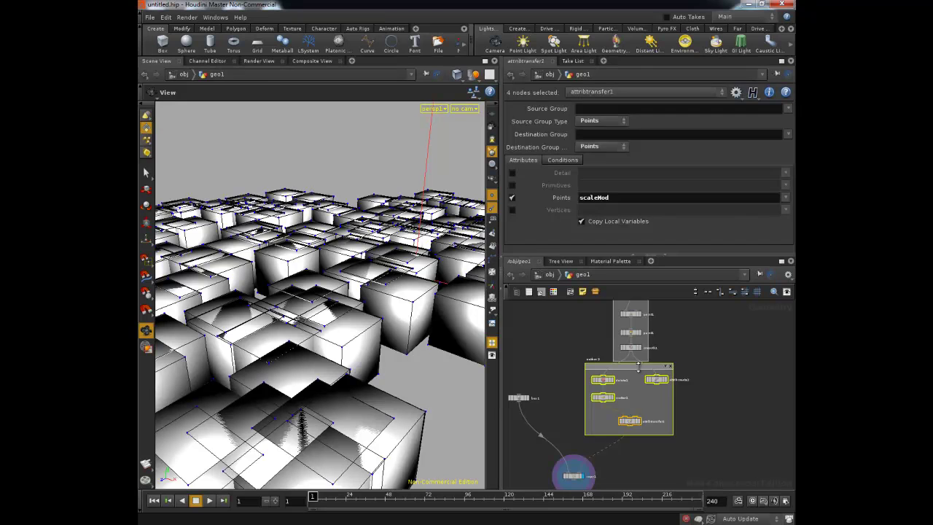
pyautogui.moveTo(633, 368); pyautogui.dragTo(636, 383)
pyautogui.click(710, 370)
pyautogui.moveTo(718, 404); pyautogui.dragTo(754, 347, button='middle')
pyautogui.moveTo(673, 431); pyautogui.dragTo(686, 446, button='middle')
pyautogui.moveTo(664, 350); pyautogui.dragTo(665, 345)
pyautogui.moveTo(664, 376); pyautogui.dragTo(670, 344, button='middle')
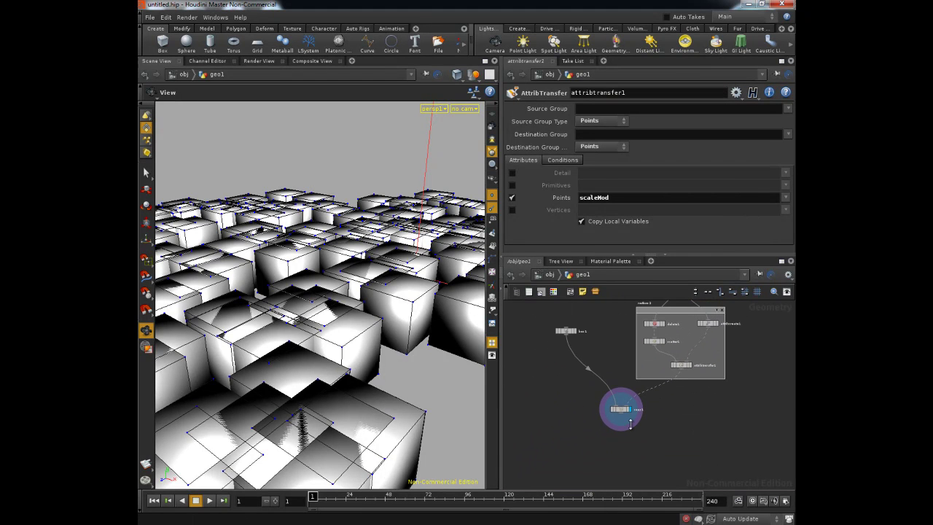
# Move the Copy node and then the Box node slightly lower in the network.
pyautogui.click(619, 411)
pyautogui.moveTo(618, 410); pyautogui.dragTo(606, 432)
pyautogui.moveTo(632, 410); pyautogui.dragTo(625, 434, button='middle')
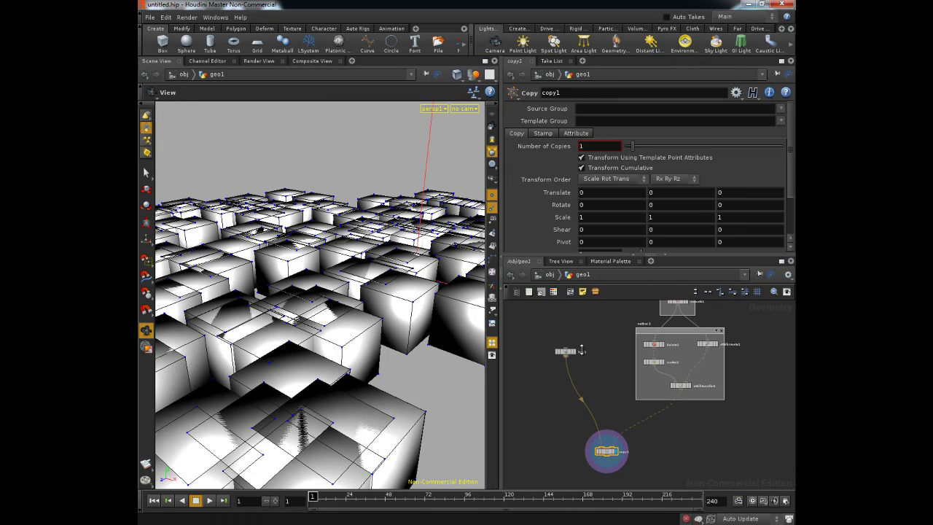
pyautogui.moveTo(568, 351); pyautogui.dragTo(548, 389)
# Enable Stamp Inputs on the Copy node and name its first stamp variable scale.
pyautogui.moveTo(602, 421); pyautogui.dragTo(610, 365, button='middle')
pyautogui.scroll(3, 628, 386)
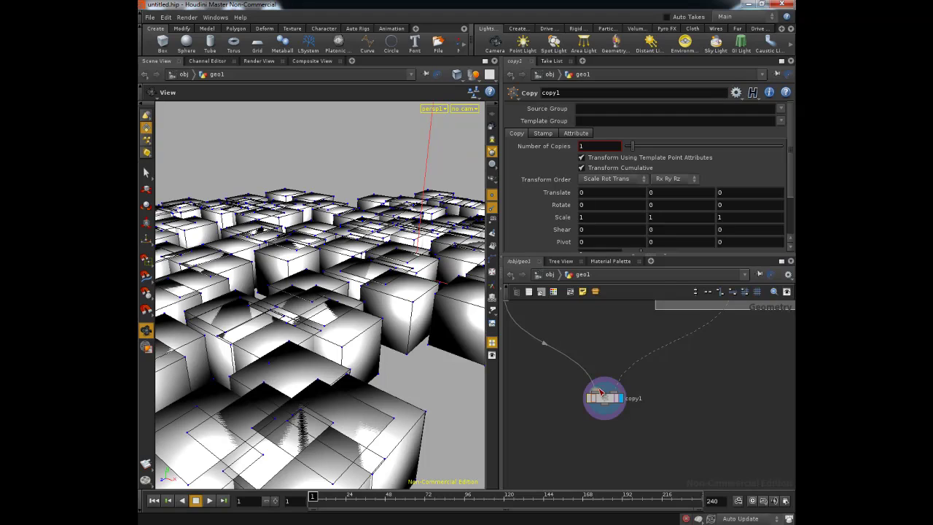
pyautogui.click(603, 396)
pyautogui.moveTo(668, 380); pyautogui.dragTo(678, 433, button='middle')
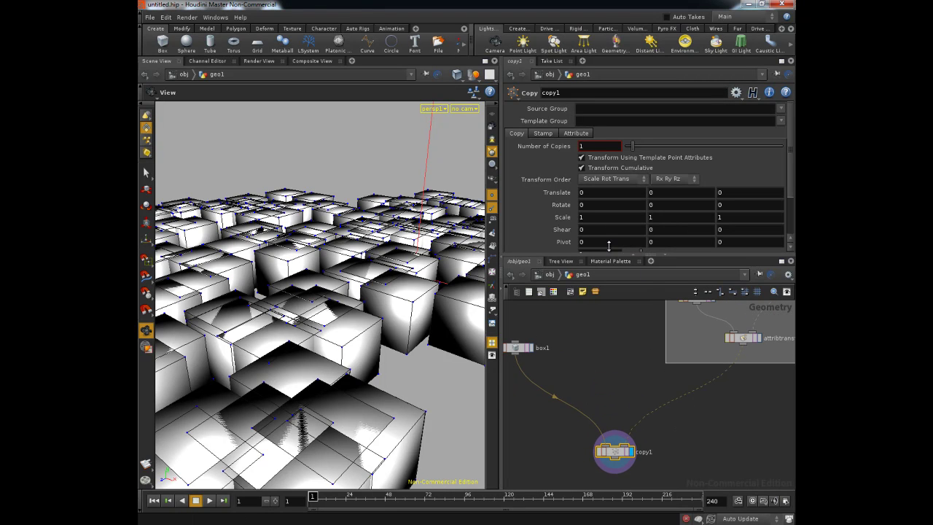
pyautogui.moveTo(575, 387); pyautogui.dragTo(599, 393, button='middle')
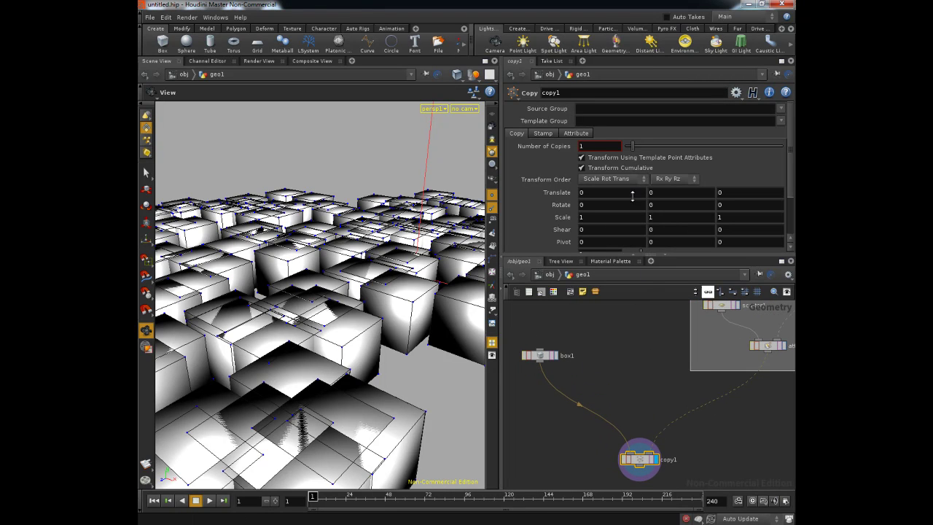
pyautogui.click(545, 133)
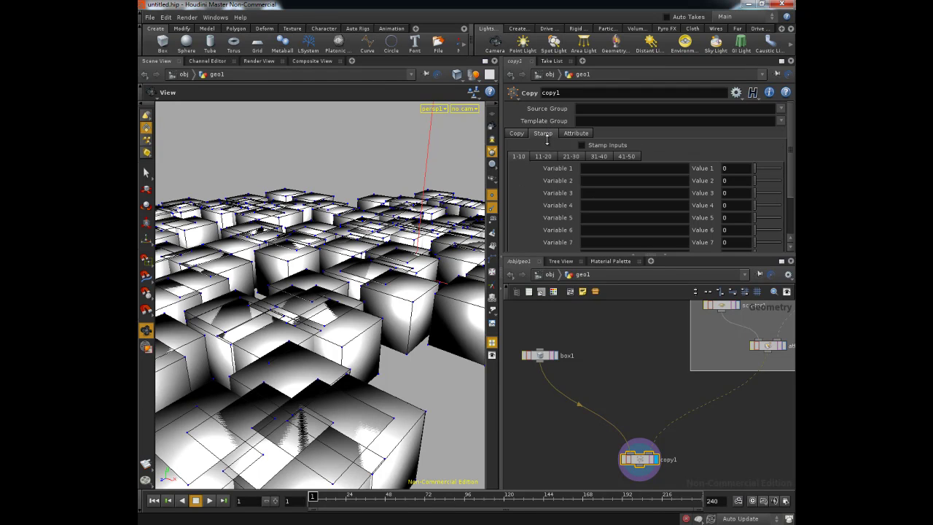
pyautogui.click(596, 144)
pyautogui.click(598, 169)
pyautogui.write('scale')
# Start the scale variable's value expression as point("../attribcreate1", $PT, on the Copy node.
pyautogui.click(735, 169)
pyautogui.write('point(')
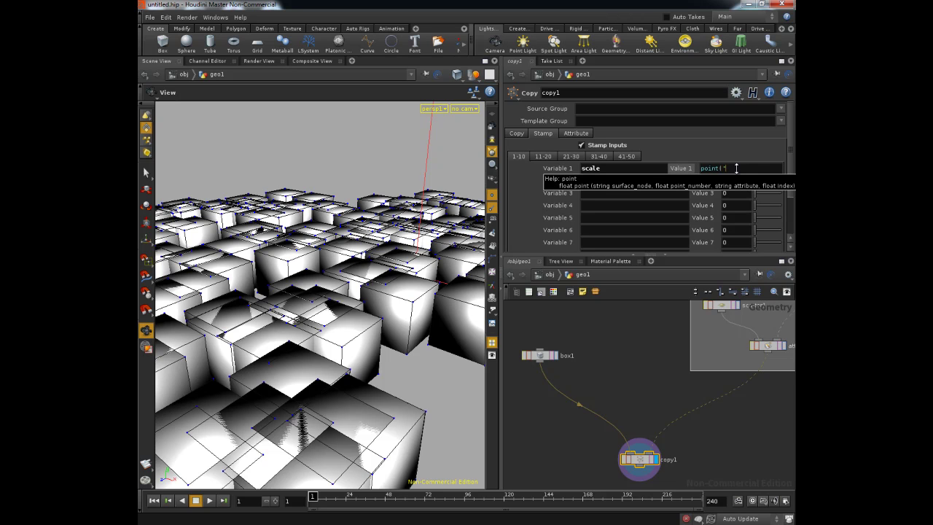
pyautogui.write('../')
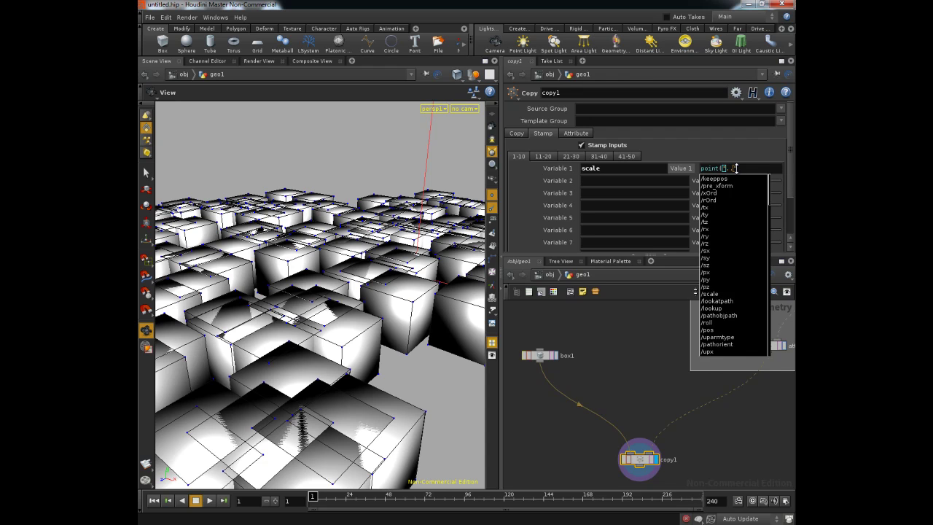
pyautogui.press('Down')
pyautogui.press('Down')
pyautogui.press('Down')
pyautogui.press('Down')
pyautogui.press('Down')
pyautogui.press('Down')
pyautogui.press('Down')
pyautogui.press('Down')
pyautogui.press('Down')
pyautogui.press('Return')
pyautogui.write(', "scal')
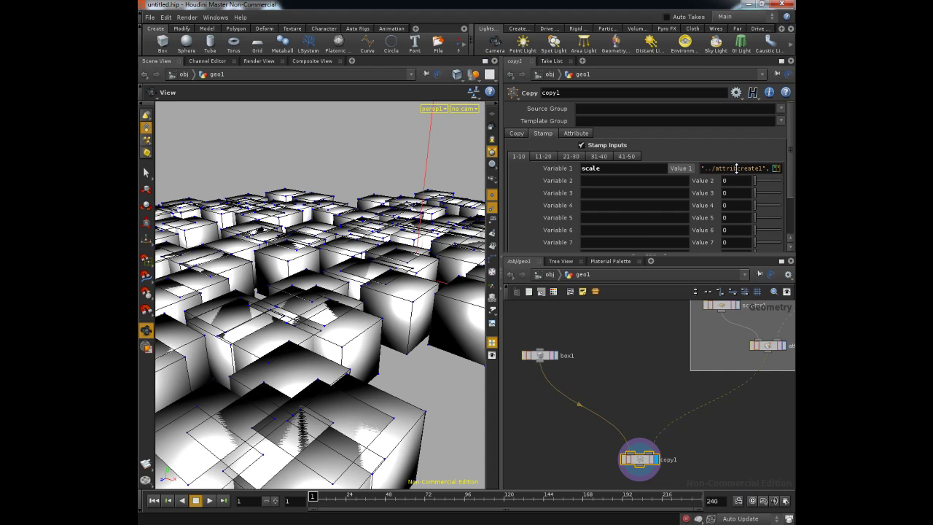
pyautogui.write('eMod')
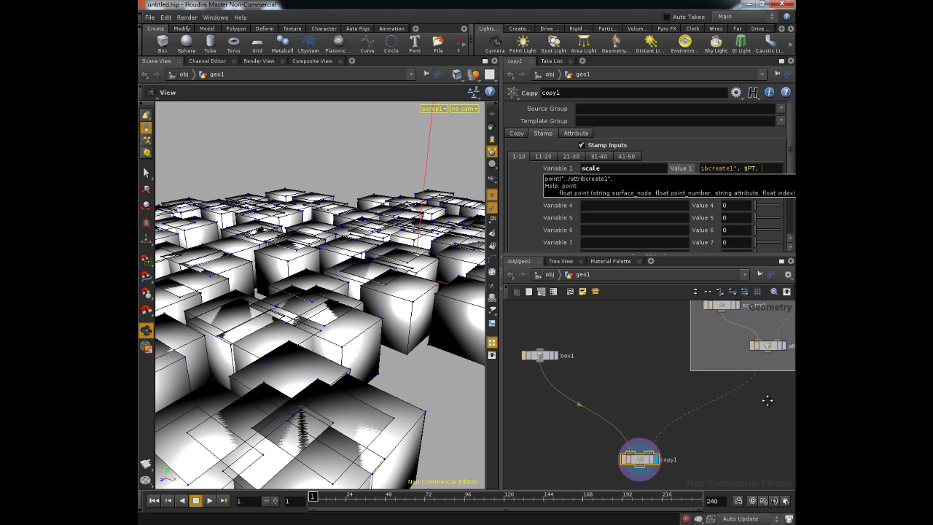
# Complete the scale variable's expression as point("../attribcreate1", $PT, "scaleMod", 0).
pyautogui.click(768, 400)
pyautogui.moveTo(768, 400); pyautogui.dragTo(696, 413, button='middle')
pyautogui.moveTo(597, 416); pyautogui.dragTo(613, 370, button='middle')
pyautogui.click(747, 166)
pyautogui.press('End')
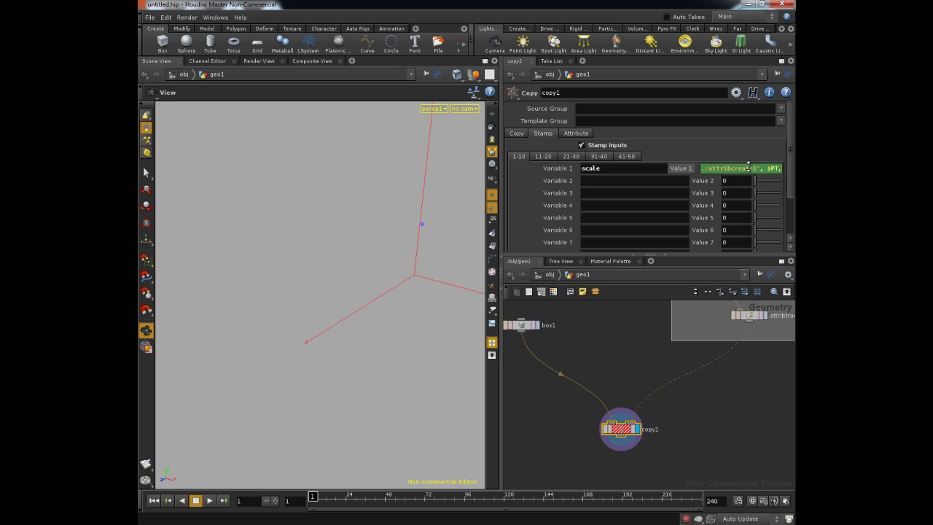
pyautogui.write('""')
pyautogui.write('scal')
pyautogui.write('eMod')
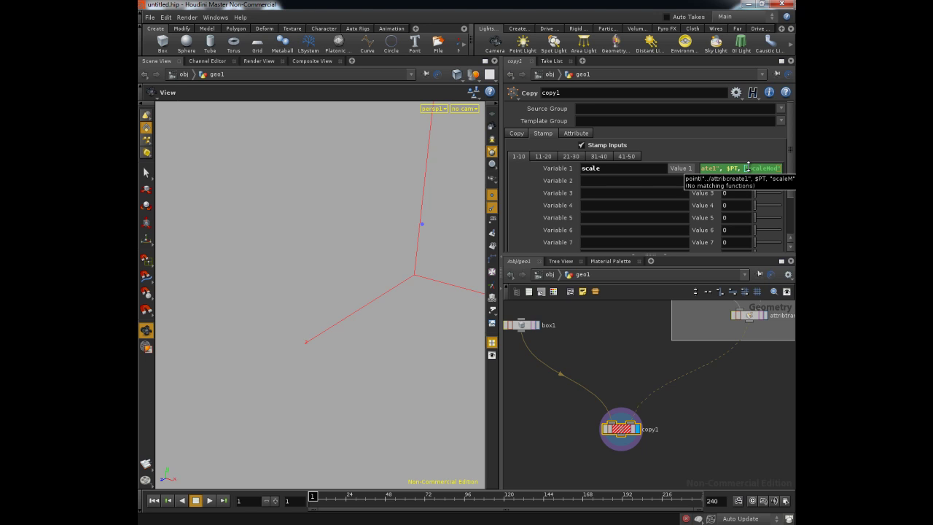
pyautogui.press('Right')
pyautogui.write(', 0')
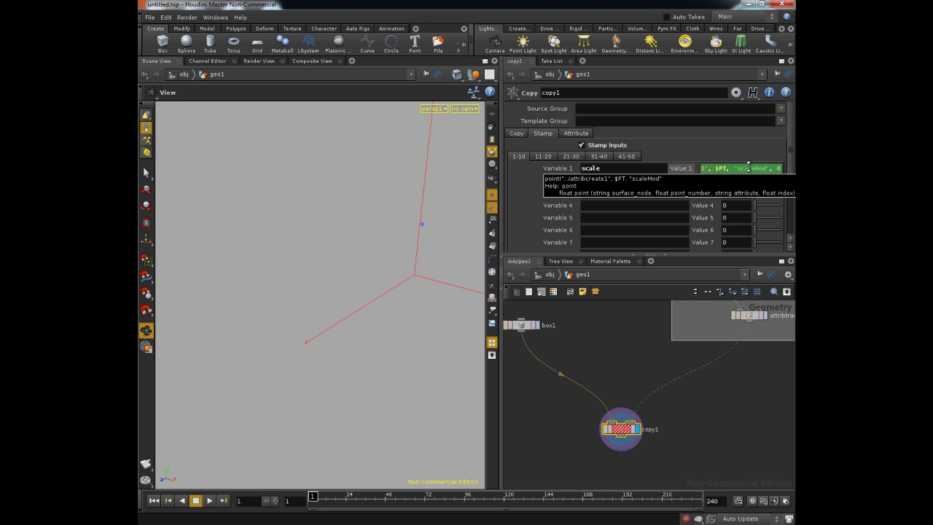
pyautogui.write(')')
pyautogui.press('Return')
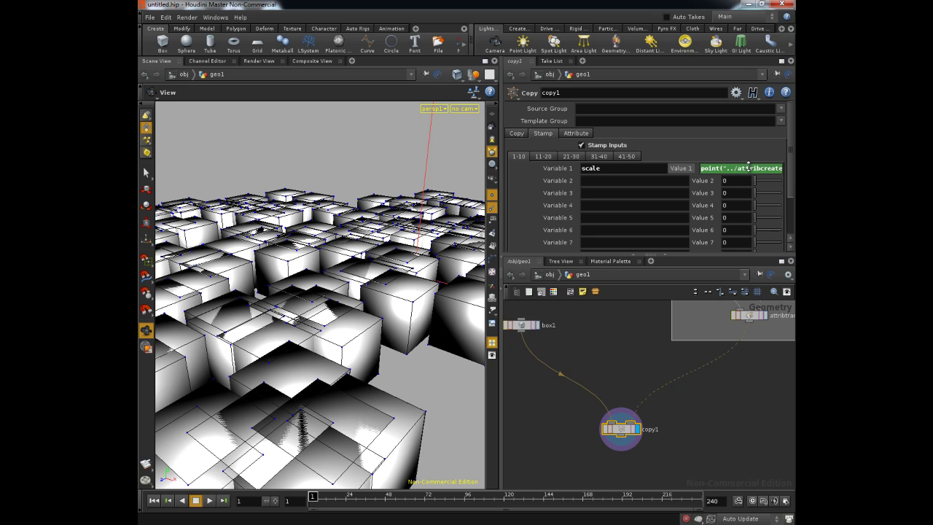
# Display the Box node on its own and show the reference grid in the viewport.
pyautogui.moveTo(621, 369); pyautogui.dragTo(654, 399, button='middle')
pyautogui.click(572, 354)
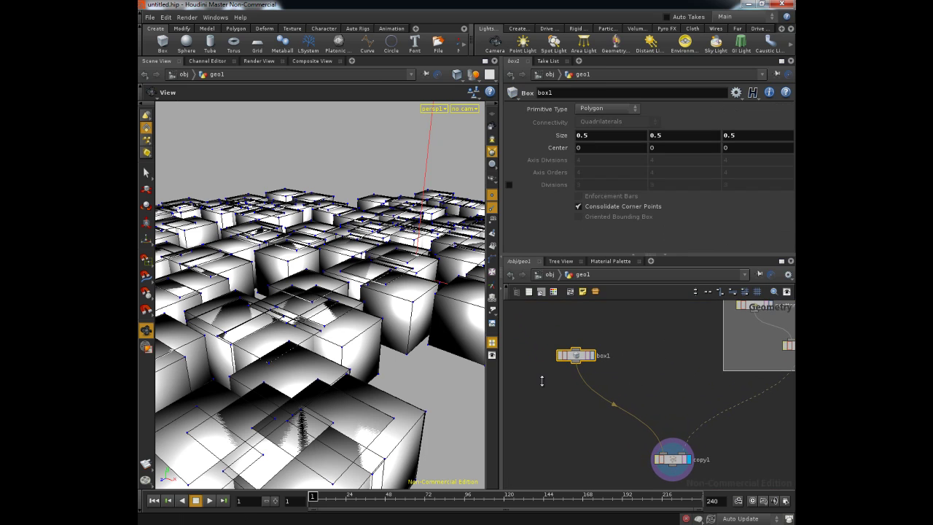
pyautogui.click(593, 355)
pyautogui.scroll(-3, 400, 311)
pyautogui.moveTo(400, 310); pyautogui.dragTo(324, 270)
pyautogui.click(491, 115)
pyautogui.moveTo(309, 301); pyautogui.dragTo(381, 309, button='right')
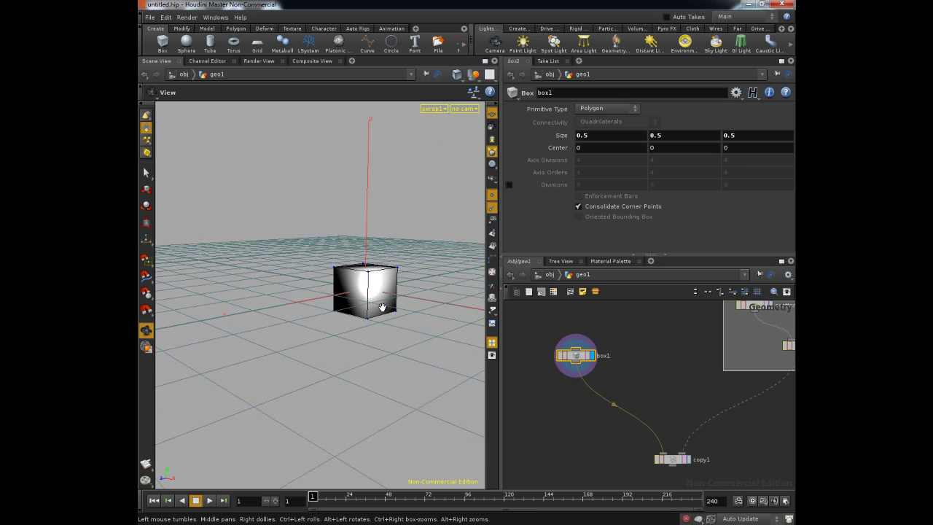
pyautogui.moveTo(382, 308); pyautogui.dragTo(335, 296)
pyautogui.moveTo(335, 296); pyautogui.dragTo(370, 292, button='right')
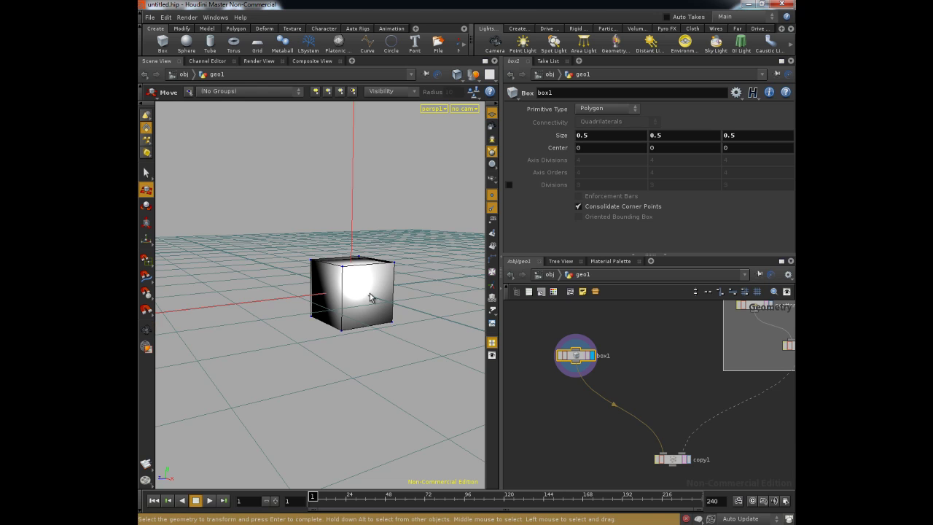
# Raise the box with its handle so its base rests on the grid, setting its Y center to about 0.257.
pyautogui.moveTo(358, 267); pyautogui.dragTo(375, 288)
pyautogui.press('t')
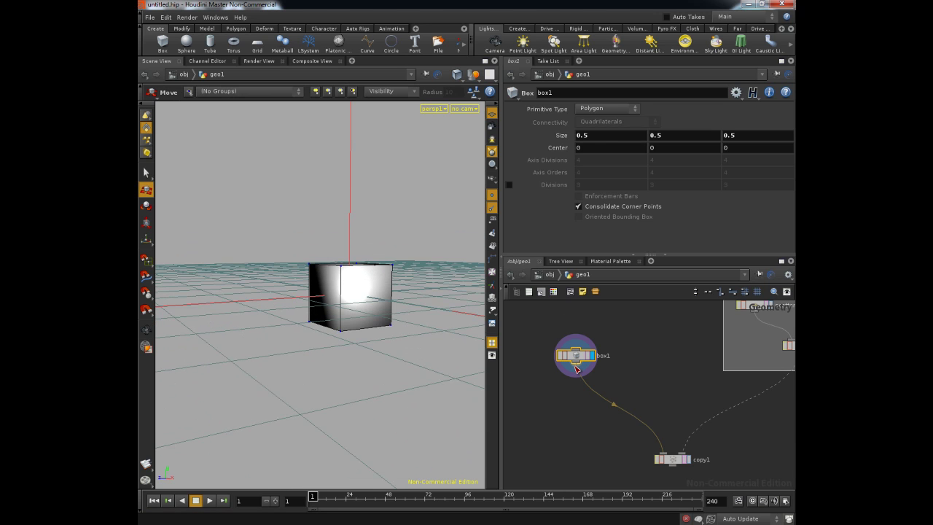
pyautogui.press('space')
pyautogui.scroll(-5, 244, 300)
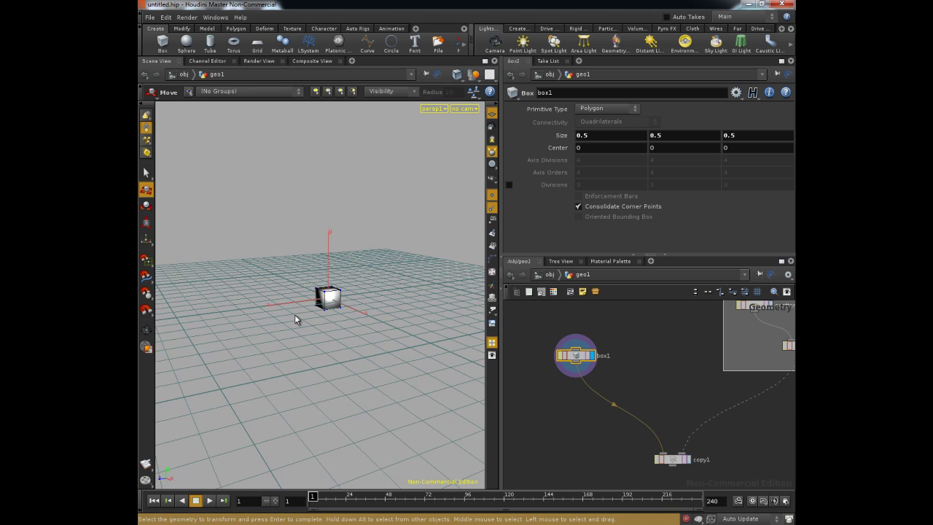
pyautogui.press('space')
pyautogui.moveTo(273, 311); pyautogui.dragTo(311, 281, button='right')
pyautogui.click(146, 239)
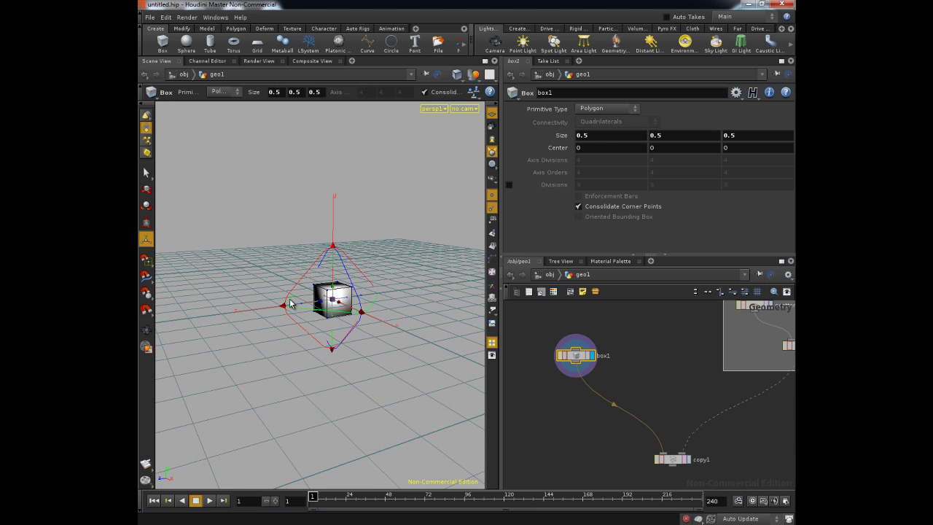
pyautogui.press('space')
pyautogui.moveTo(321, 306); pyautogui.dragTo(355, 288, button='right')
pyautogui.moveTo(348, 290); pyautogui.dragTo(351, 259)
pyautogui.press('Escape')
pyautogui.moveTo(364, 310); pyautogui.dragTo(332, 298)
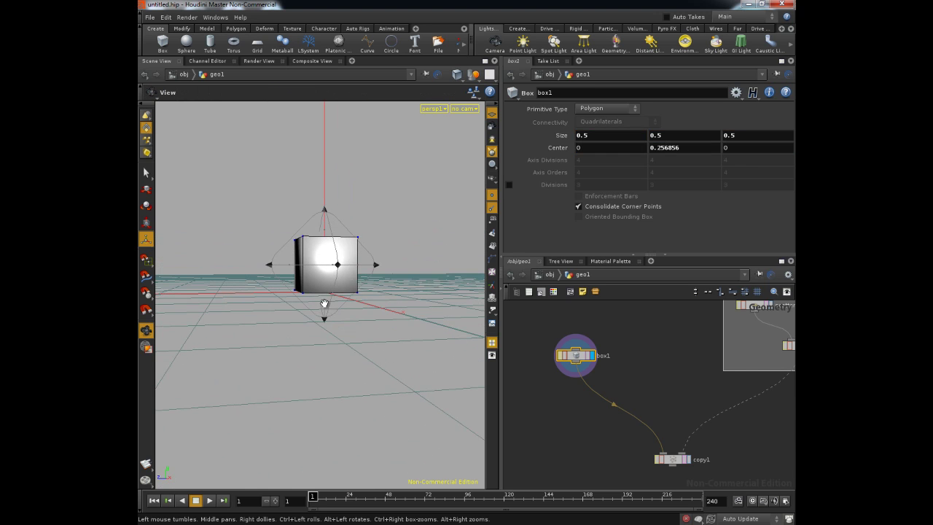
# Insert a Transform node on the wire between Box and Copy, and align it directly beneath the Box node.
pyautogui.middleClick(574, 354)
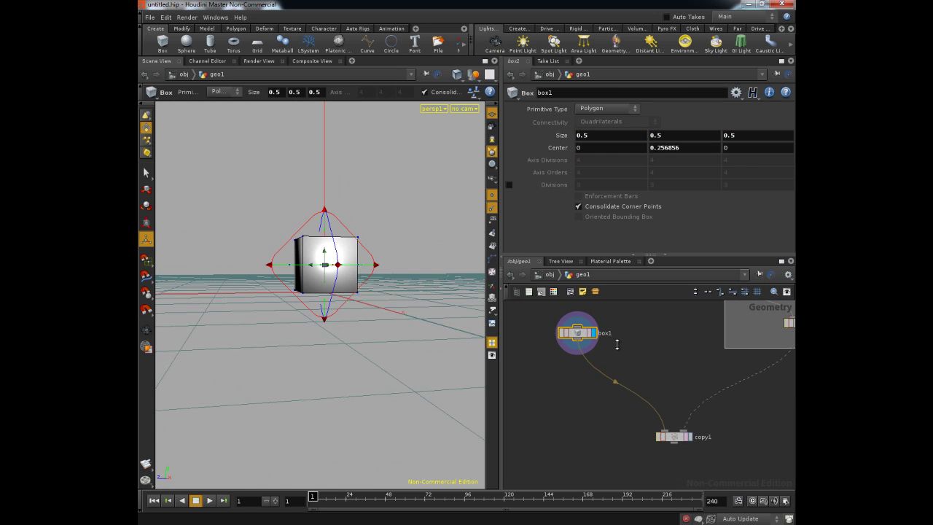
pyautogui.press('Tab')
pyautogui.write('tr')
pyautogui.click(707, 295)
pyautogui.click(587, 354)
pyautogui.moveTo(290, 320); pyautogui.dragTo(353, 315)
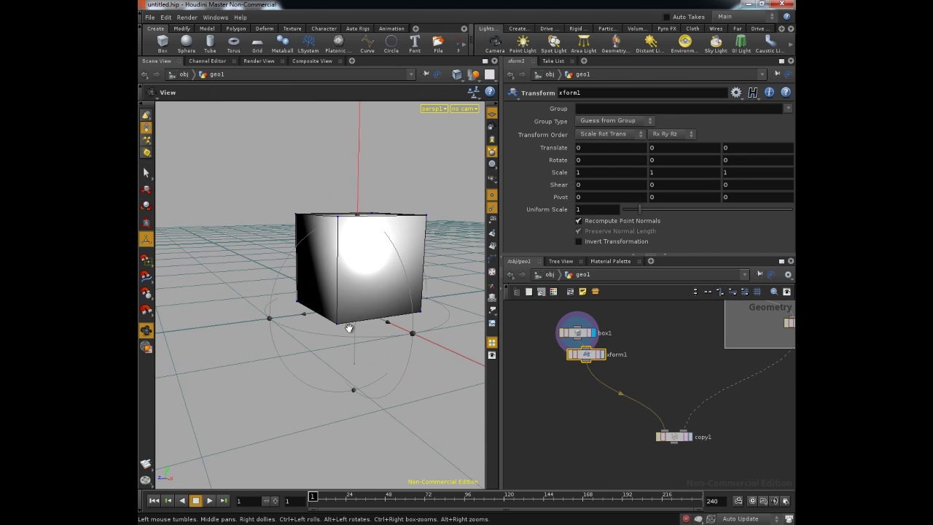
pyautogui.moveTo(356, 318); pyautogui.dragTo(296, 325, button='right')
pyautogui.moveTo(296, 326); pyautogui.dragTo(330, 342)
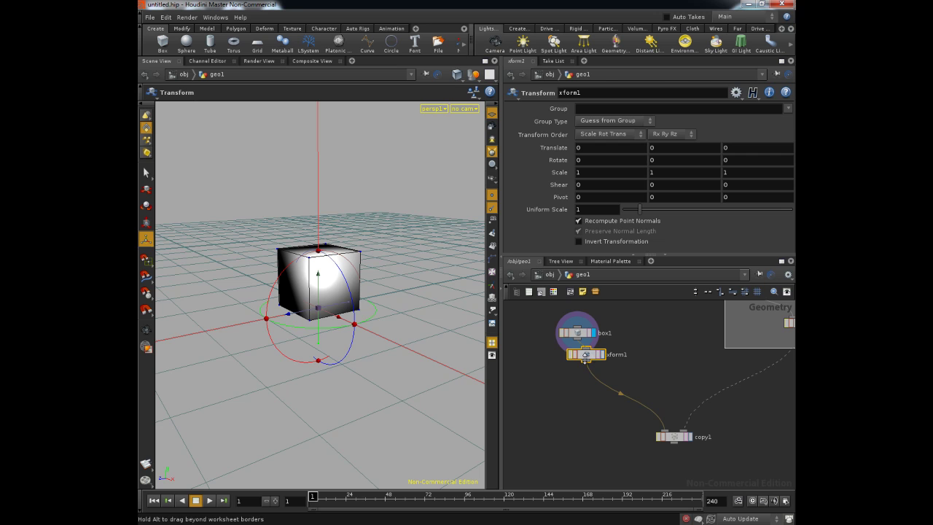
pyautogui.moveTo(587, 354); pyautogui.dragTo(578, 361)
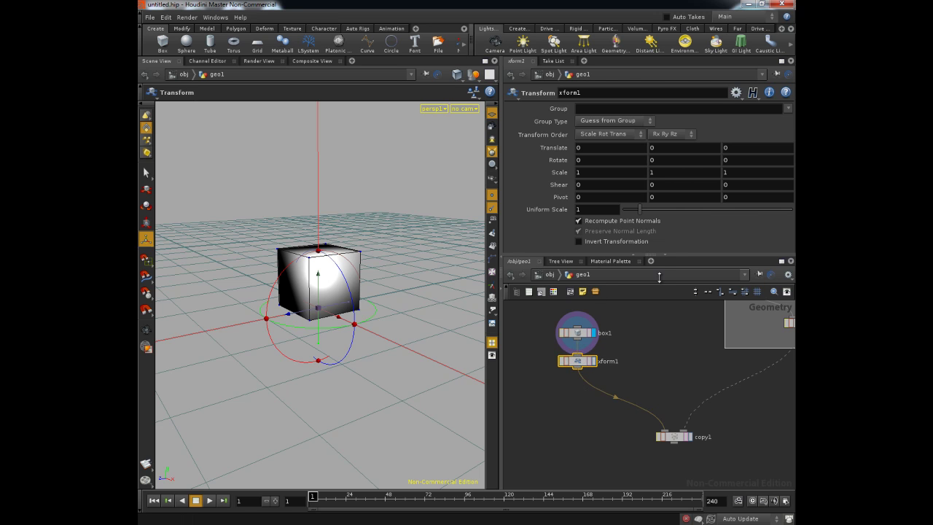
# Set the Transform node's X scale to the expression stamp("../copy1", "scale", 0).
pyautogui.moveTo(670, 330); pyautogui.dragTo(664, 334, button='middle')
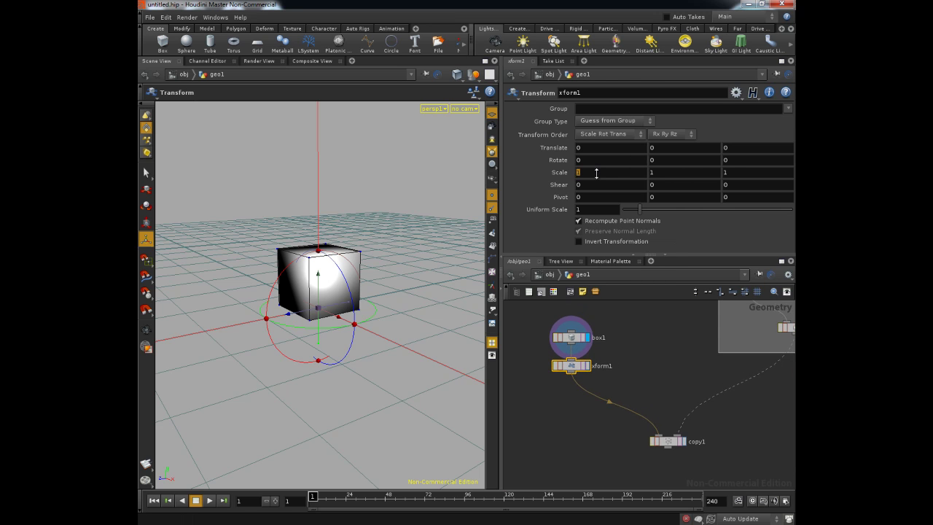
pyautogui.write('stamp("')
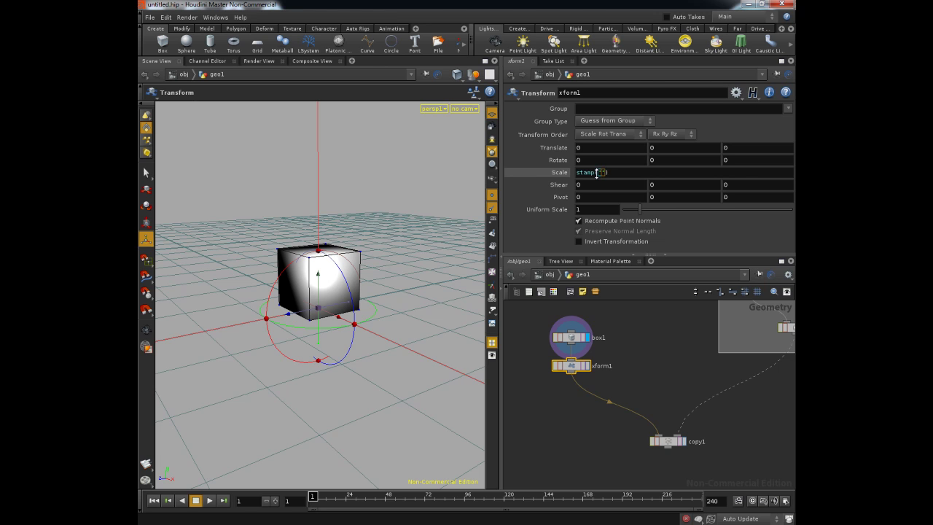
pyautogui.write('../')
pyautogui.press('Down')
pyautogui.press('Down')
pyautogui.press('Down')
pyautogui.press('Down')
pyautogui.press('Down')
pyautogui.press('Down')
pyautogui.press('Down')
pyautogui.press('Down')
pyautogui.press('Return')
pyautogui.write(', ""scale')
pyautogui.write(', 0')
# Copy the X scale's stamp expression into the Transform node's Y and Z scale values.
pyautogui.hotkey('ctrl', 'a')
pyautogui.hotkey('ctrl', 'c')
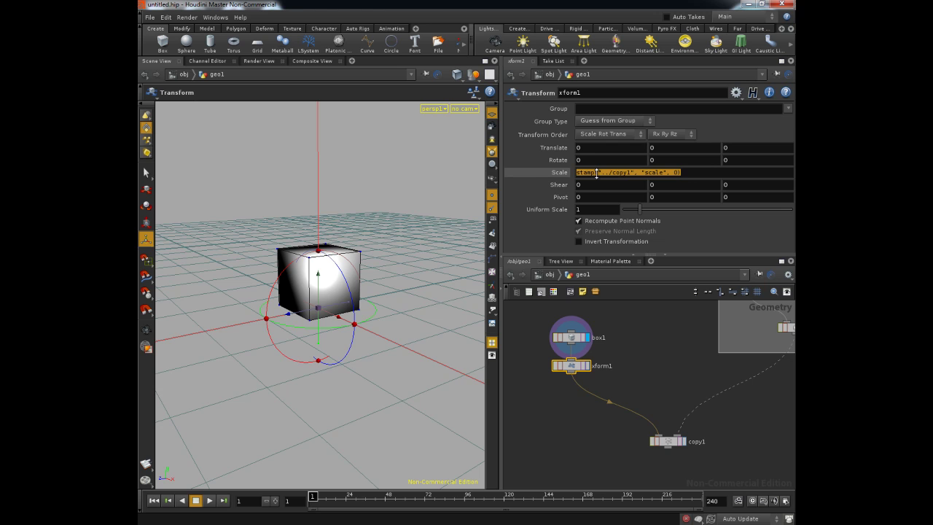
pyautogui.press('Return')
pyautogui.click(679, 174)
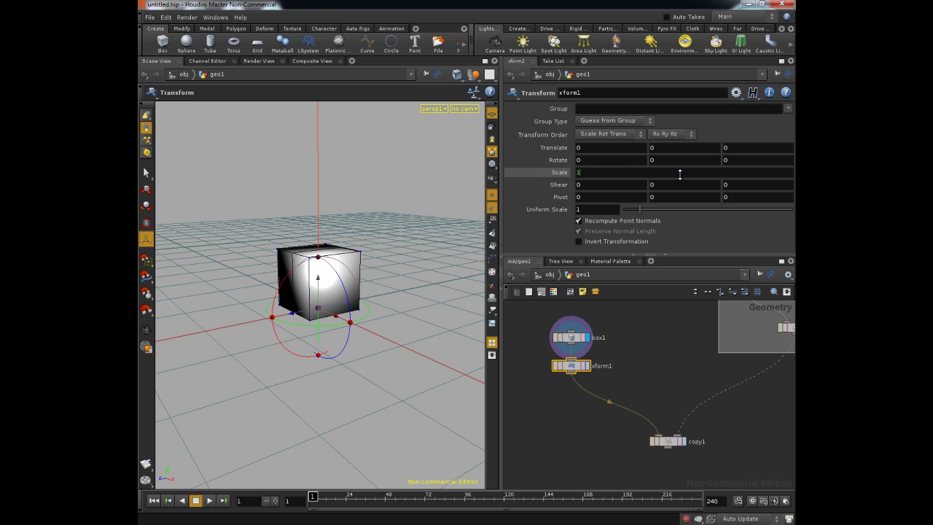
pyautogui.hotkey('ctrl', 'v')
pyautogui.press('Return')
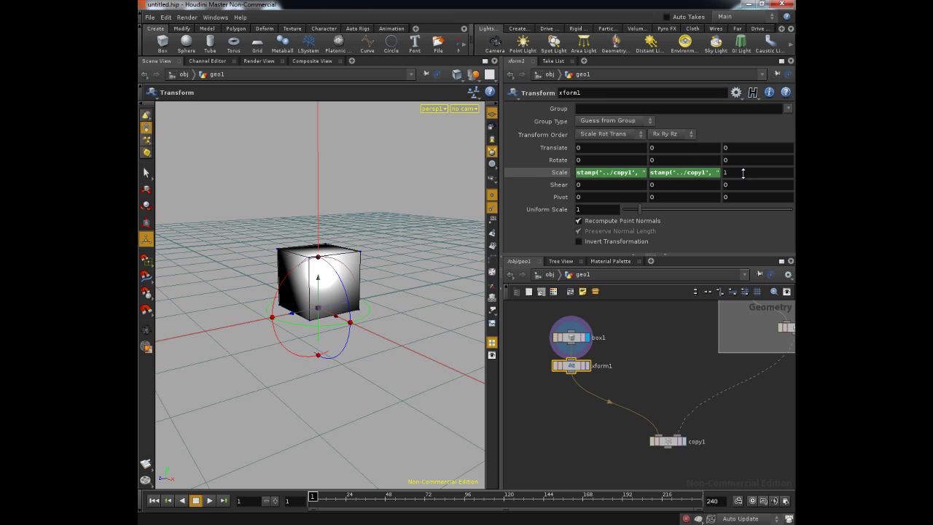
pyautogui.click(740, 173)
pyautogui.hotkey('ctrl', 'v')
pyautogui.press('Return')
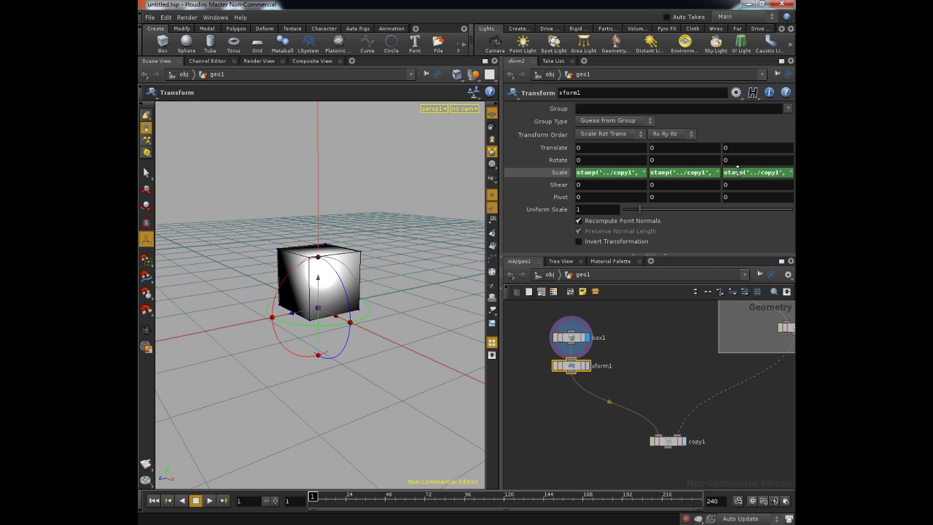
# Display the Copy node's output and examine the copied boxes from a low angle.
pyautogui.moveTo(661, 377); pyautogui.dragTo(659, 358, button='middle')
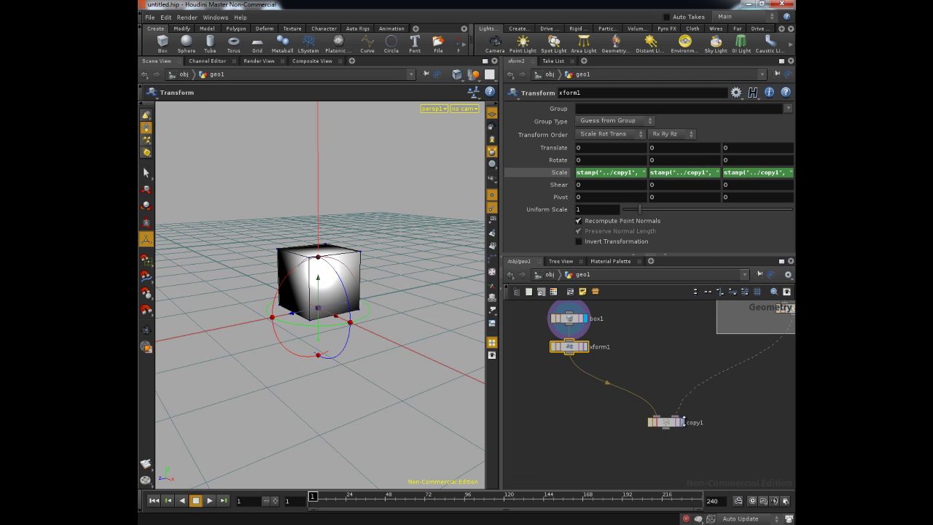
pyautogui.click(682, 422)
pyautogui.press('space')
pyautogui.moveTo(351, 353); pyautogui.dragTo(317, 375)
pyautogui.moveTo(317, 375); pyautogui.dragTo(297, 343, button='right')
pyautogui.moveTo(297, 343); pyautogui.dragTo(280, 279)
pyautogui.moveTo(223, 312); pyautogui.dragTo(327, 318, button='right')
pyautogui.moveTo(326, 319); pyautogui.dragTo(310, 321)
pyautogui.moveTo(311, 320); pyautogui.dragTo(334, 326, button='right')
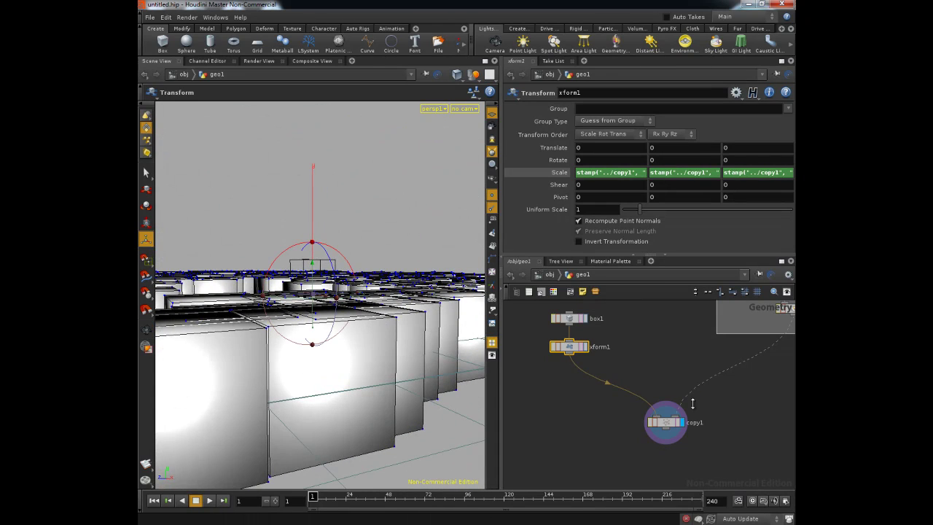
# Check the Copy node's stamp variable name against the expression in the Transform node's X scale.
pyautogui.click(667, 422)
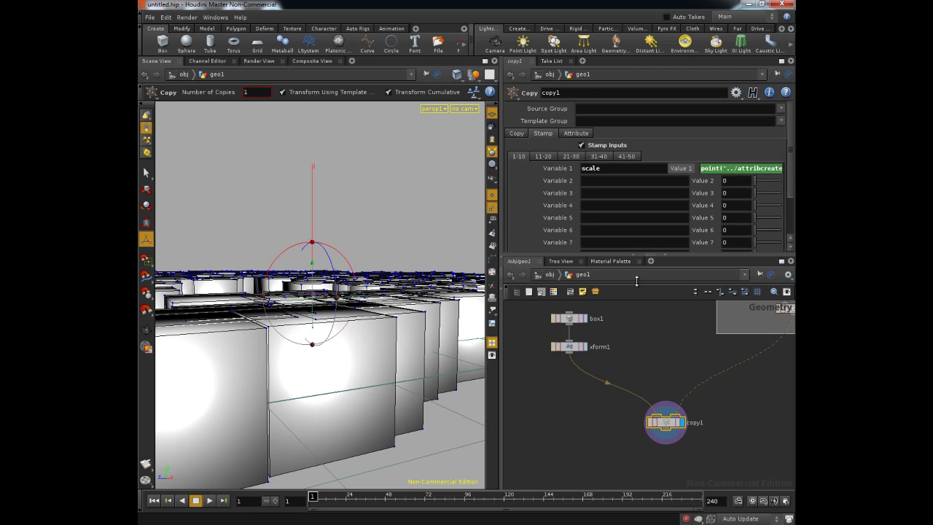
pyautogui.doubleClick(606, 168)
pyautogui.click(573, 347)
pyautogui.click(618, 174)
pyautogui.press('Return')
pyautogui.moveTo(678, 337); pyautogui.dragTo(677, 329, button='middle')
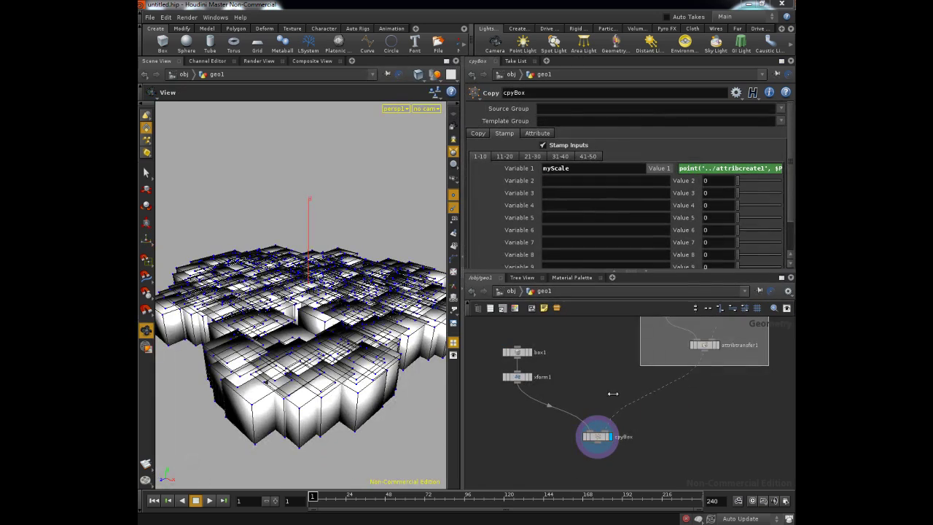
# Examine the copied boxes from several angles and review the point expression behind the myScale stamp variable.
pyautogui.moveTo(612, 394); pyautogui.dragTo(615, 410, button='middle')
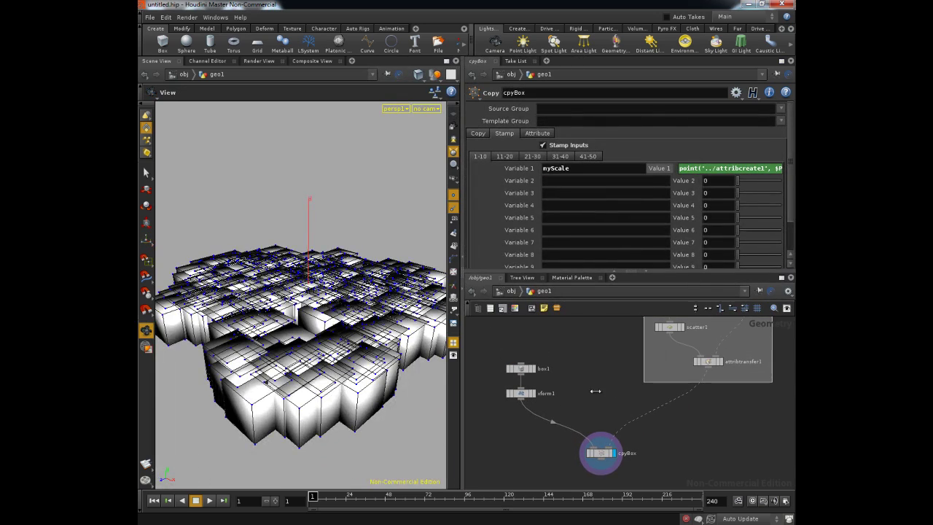
pyautogui.scroll(-2, 299, 328)
pyautogui.scroll(5, 256, 319)
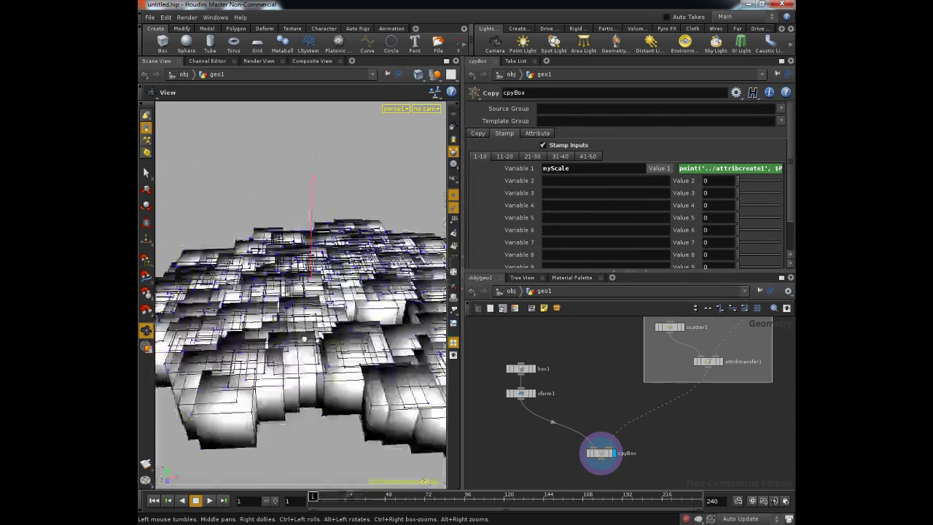
pyautogui.moveTo(329, 338); pyautogui.dragTo(325, 328)
pyautogui.moveTo(325, 328); pyautogui.dragTo(281, 331, button='right')
pyautogui.moveTo(281, 332); pyautogui.dragTo(285, 307)
pyautogui.moveTo(284, 307); pyautogui.dragTo(313, 341, button='right')
pyautogui.moveTo(314, 342); pyautogui.dragTo(310, 345)
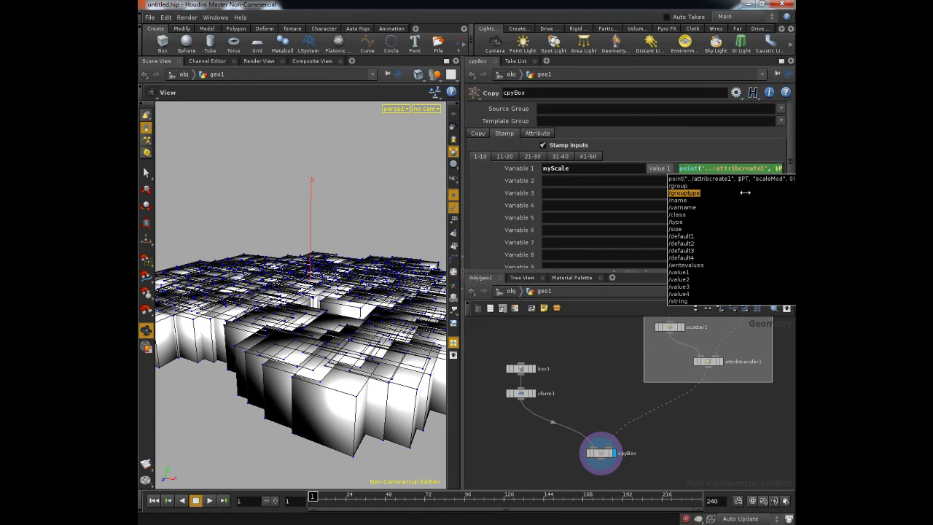
pyautogui.moveTo(340, 306); pyautogui.dragTo(298, 309, button='right')
pyautogui.moveTo(299, 310); pyautogui.dragTo(299, 328)
pyautogui.moveTo(299, 328); pyautogui.dragTo(339, 339, button='right')
pyautogui.moveTo(339, 339); pyautogui.dragTo(350, 343)
# Change the node path in the myScale point expression from ../attribcreate1 to ../attribtransfer1.
pyautogui.moveTo(775, 377); pyautogui.dragTo(714, 444, button='middle')
pyautogui.scroll(3, 727, 396)
pyautogui.moveTo(725, 390); pyautogui.dragTo(731, 393, button='middle')
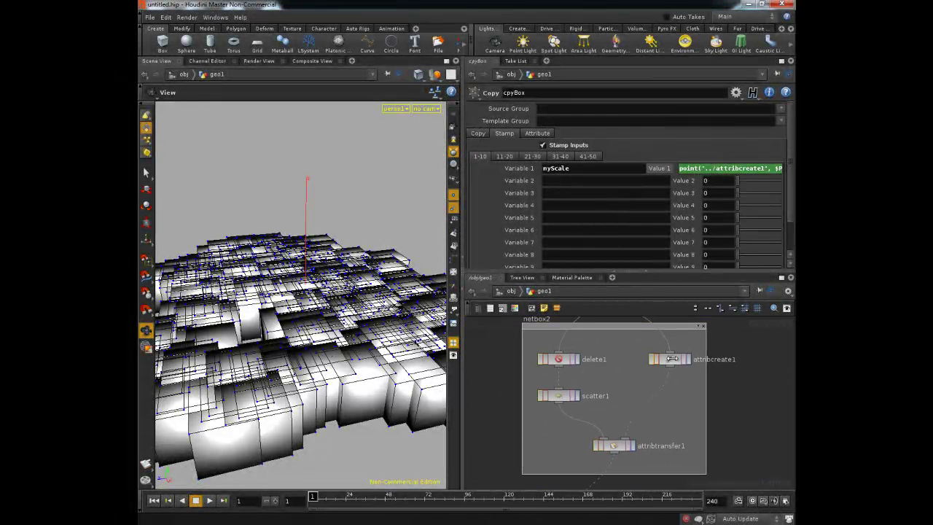
pyautogui.moveTo(740, 429); pyautogui.dragTo(738, 407, button='middle')
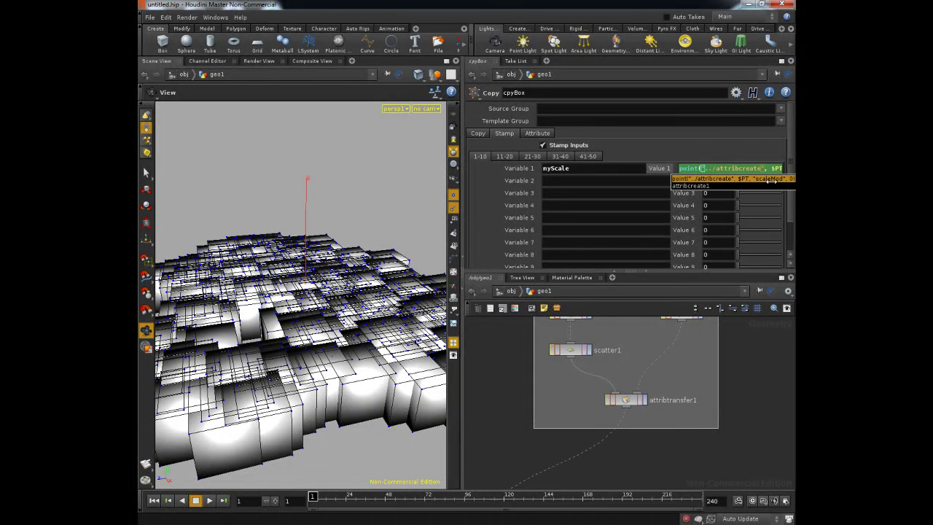
pyautogui.press('BackSpace')
pyautogui.press('BackSpace')
pyautogui.press('BackSpace')
pyautogui.press('BackSpace')
pyautogui.press('BackSpace')
pyautogui.press('BackSpace')
pyautogui.write('./')
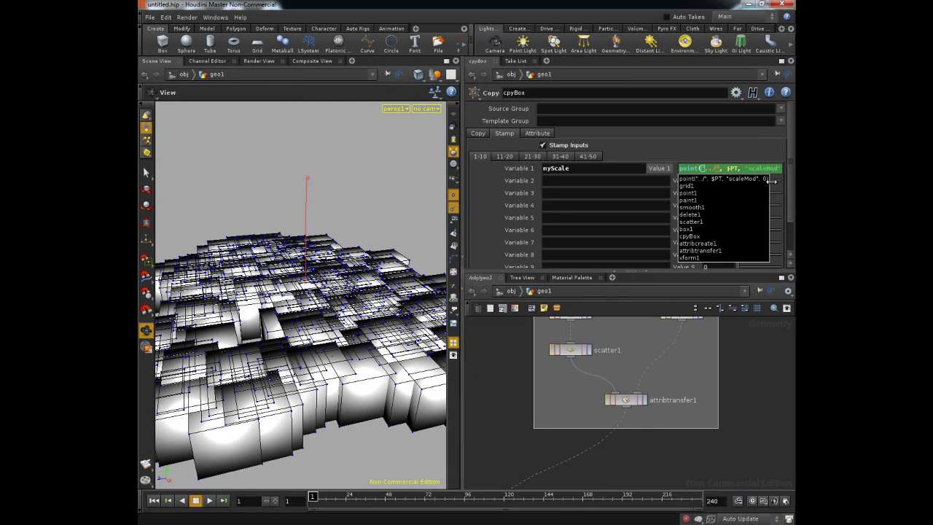
pyautogui.press('Down')
pyautogui.press('Down')
pyautogui.press('Down')
pyautogui.press('Return')
pyautogui.press('Return')
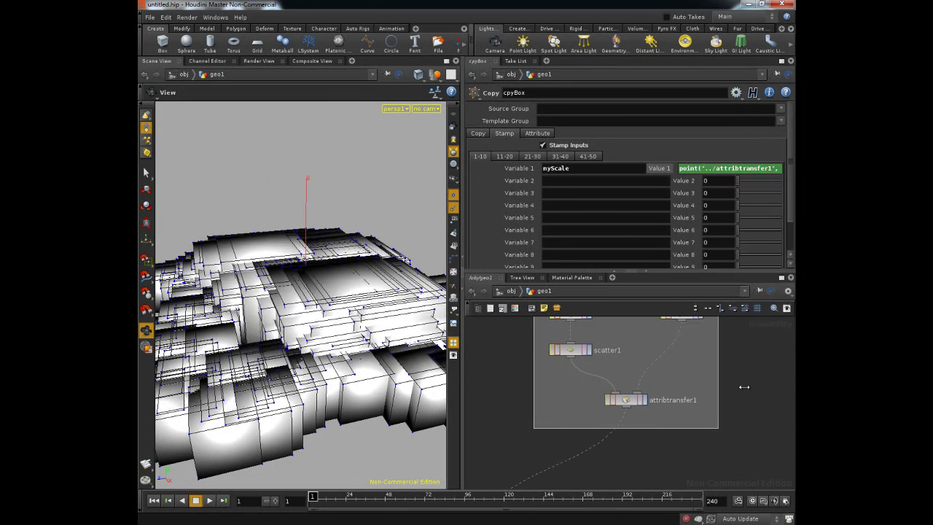
# Edit the end of cpyBox's myScale point expression to make the copied boxes smaller.
pyautogui.moveTo(354, 290); pyautogui.dragTo(188, 294, button='right')
pyautogui.moveTo(188, 295); pyautogui.dragTo(204, 307)
pyautogui.moveTo(204, 307); pyautogui.dragTo(291, 321, button='right')
pyautogui.moveTo(291, 320); pyautogui.dragTo(369, 350)
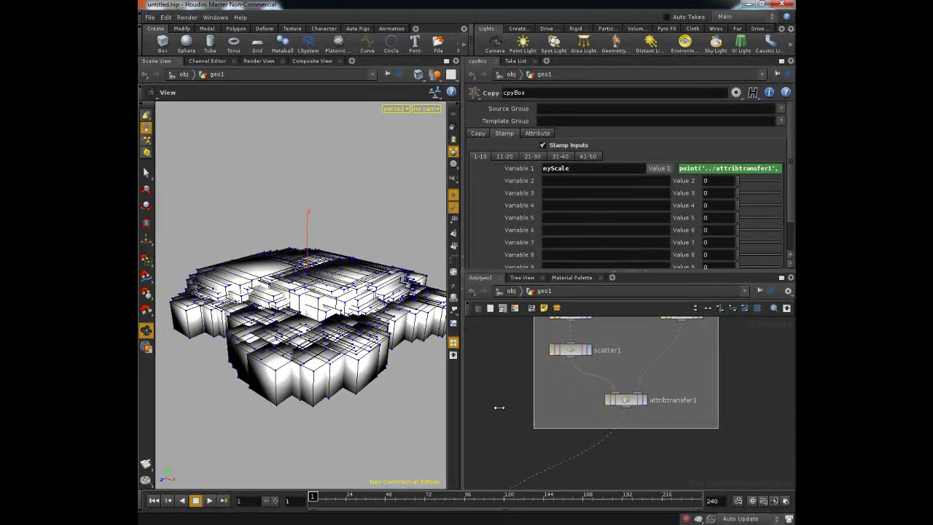
pyautogui.moveTo(492, 406); pyautogui.dragTo(565, 343, button='middle')
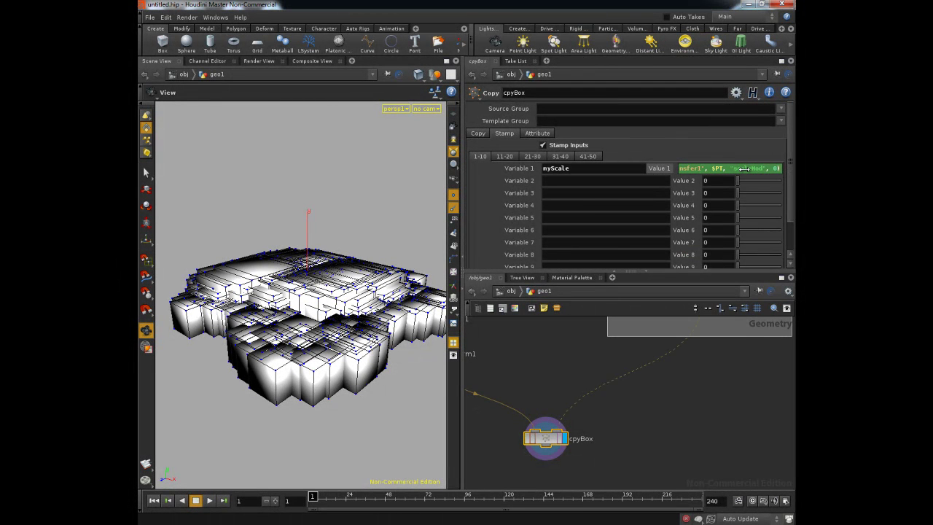
pyautogui.press('Return')
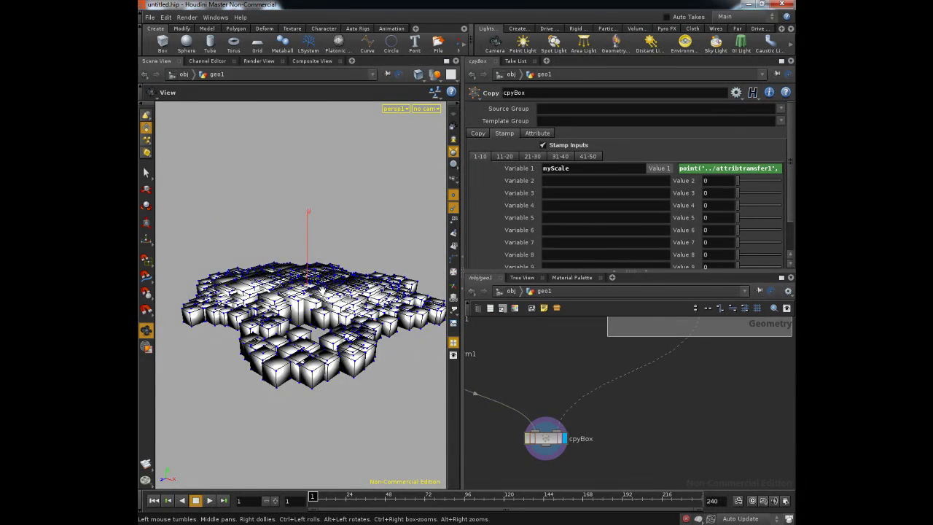
# Select the Box node and display it alone in the viewport.
pyautogui.moveTo(313, 274); pyautogui.dragTo(250, 309)
pyautogui.moveTo(250, 308); pyautogui.dragTo(331, 313, button='right')
pyautogui.moveTo(522, 367); pyautogui.dragTo(646, 387, button='middle')
pyautogui.moveTo(344, 255); pyautogui.dragTo(350, 281)
pyautogui.moveTo(349, 281); pyautogui.dragTo(382, 290, button='right')
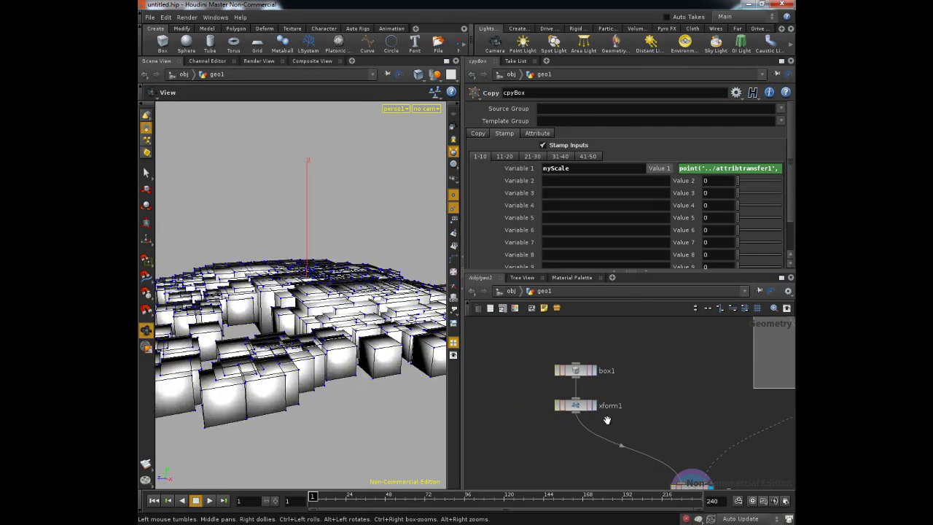
pyautogui.click(575, 369)
pyautogui.moveTo(576, 370); pyautogui.dragTo(575, 365)
pyautogui.moveTo(624, 365); pyautogui.dragTo(626, 363, button='middle')
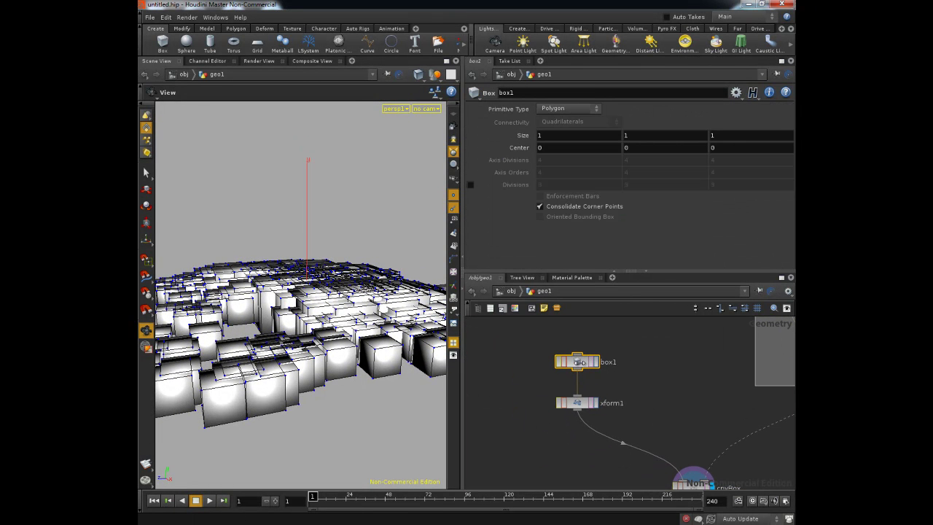
pyautogui.click(595, 362)
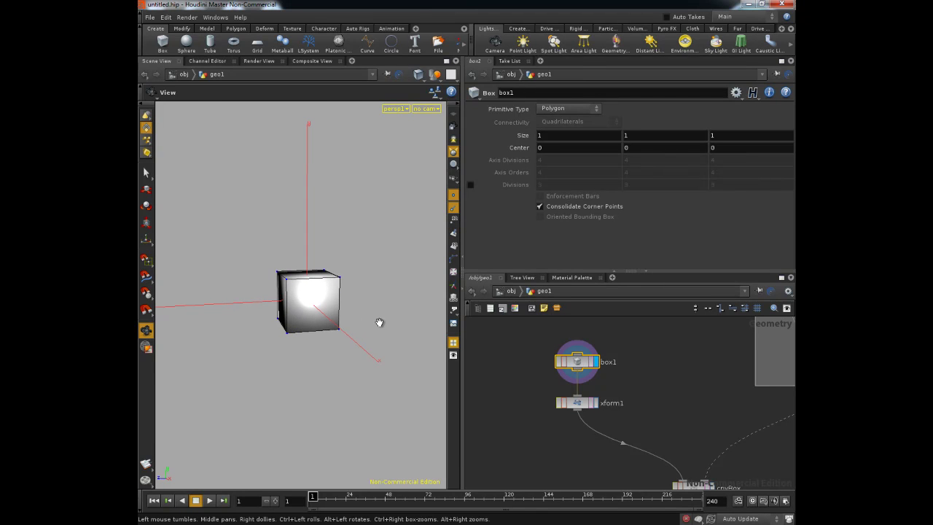
# Show the box's handle and the reference grid, and raise the box onto the grid with a Y center of about 0.52.
pyautogui.press('t')
pyautogui.click(145, 239)
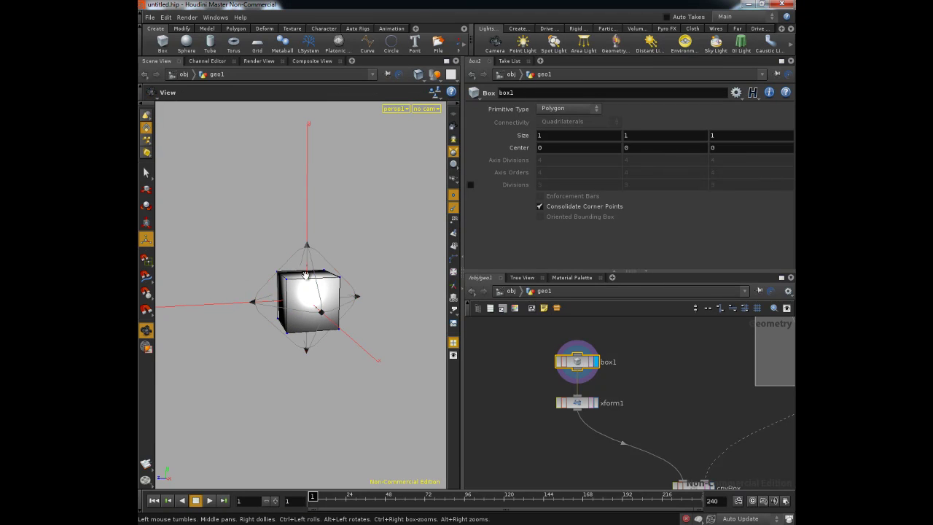
pyautogui.click(453, 124)
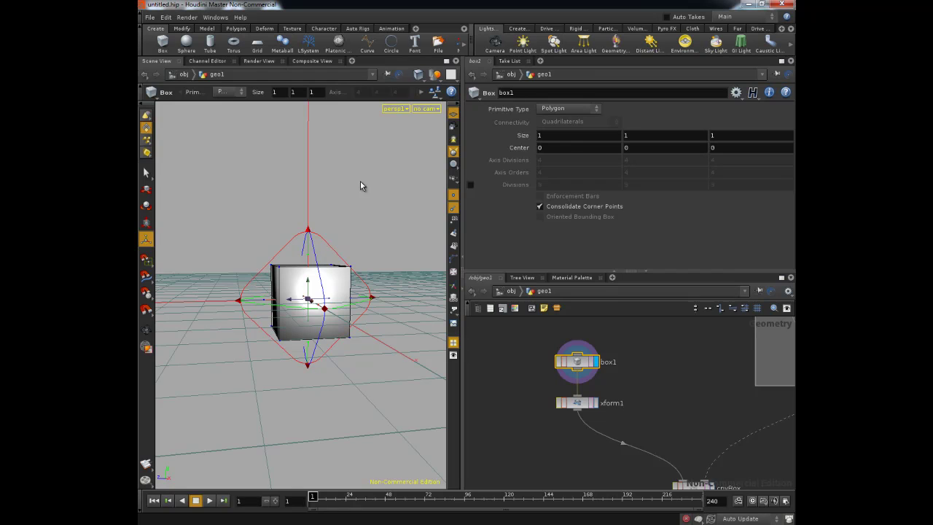
pyautogui.moveTo(308, 283); pyautogui.dragTo(306, 248)
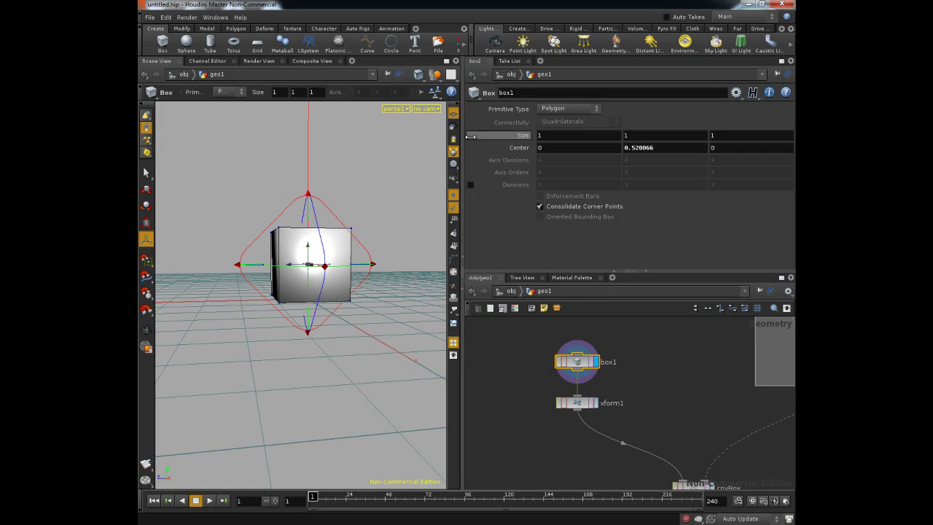
# Display the Transform node's output, switch the display back to cpyBox, and inspect the copied boxes up close.
pyautogui.click(593, 403)
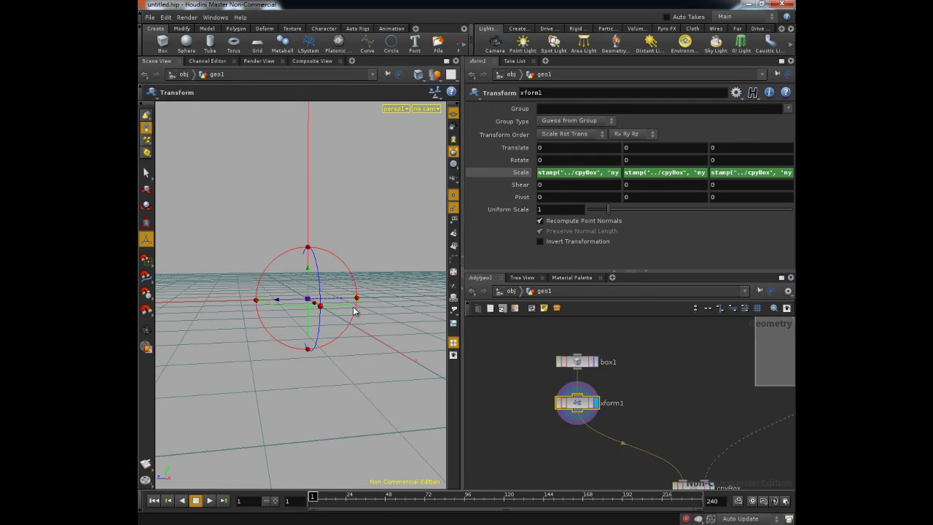
pyautogui.keyDown('alt'); pyautogui.moveTo(354, 311); pyautogui.dragTo(336, 328); pyautogui.keyUp('alt')
pyautogui.moveTo(670, 439); pyautogui.dragTo(657, 392, button='middle')
pyautogui.click(698, 442)
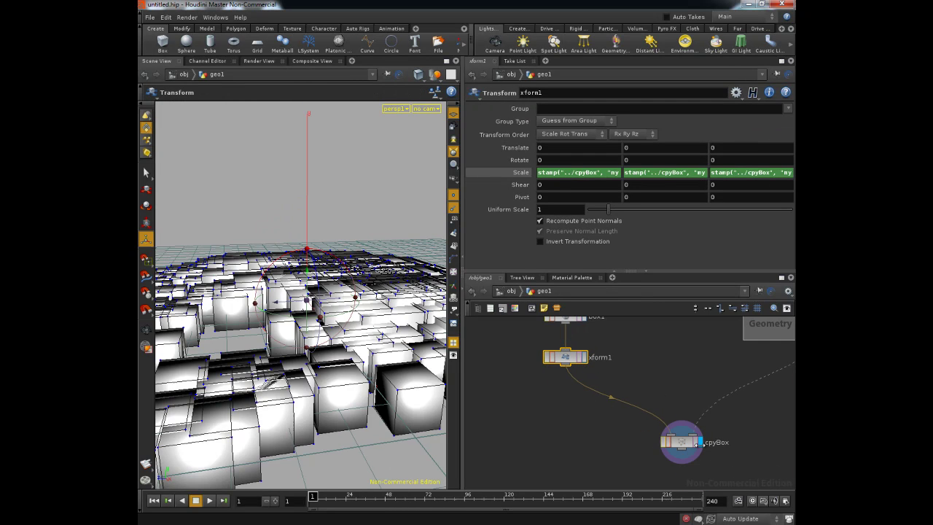
pyautogui.keyDown('alt'); pyautogui.moveTo(340, 312); pyautogui.dragTo(287, 333, button='right'); pyautogui.keyUp('alt')
pyautogui.keyDown('alt'); pyautogui.moveTo(287, 333); pyautogui.dragTo(304, 333); pyautogui.keyUp('alt')
pyautogui.keyDown('alt'); pyautogui.moveTo(304, 334); pyautogui.dragTo(343, 321, button='right'); pyautogui.keyUp('alt')
pyautogui.keyDown('alt'); pyautogui.moveTo(342, 320); pyautogui.dragTo(304, 310); pyautogui.keyUp('alt')
pyautogui.keyDown('alt'); pyautogui.moveTo(304, 310); pyautogui.dragTo(315, 319, button='right'); pyautogui.keyUp('alt')
pyautogui.keyDown('alt'); pyautogui.moveTo(314, 319); pyautogui.dragTo(324, 343); pyautogui.keyUp('alt')
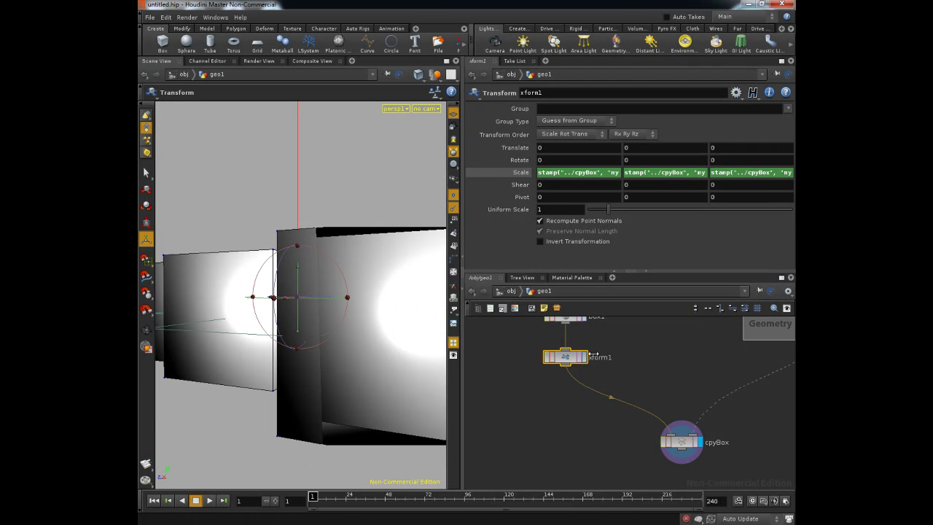
# Compare the Transform node's output with cpyBox's output again, checking how the copies sit on the grid.
pyautogui.click(583, 356)
pyautogui.keyDown('alt'); pyautogui.moveTo(392, 358); pyautogui.dragTo(354, 327, button='right'); pyautogui.keyUp('alt')
pyautogui.keyDown('alt'); pyautogui.moveTo(354, 328); pyautogui.dragTo(354, 350); pyautogui.keyUp('alt')
pyautogui.moveTo(686, 437); pyautogui.dragTo(687, 442, button='middle')
pyautogui.click(699, 449)
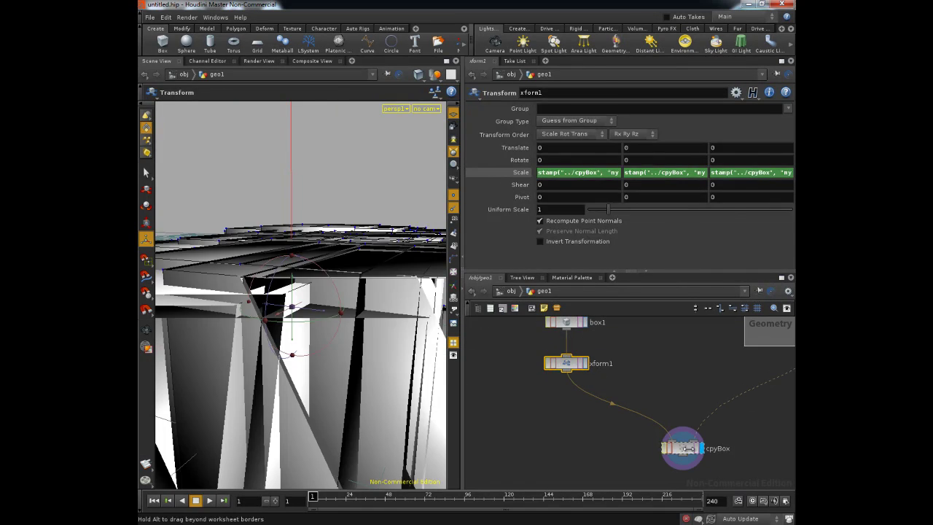
pyautogui.keyDown('alt'); pyautogui.moveTo(358, 301); pyautogui.dragTo(321, 339, button='right'); pyautogui.keyUp('alt')
pyautogui.keyDown('alt'); pyautogui.moveTo(321, 339); pyautogui.dragTo(365, 372); pyautogui.keyUp('alt')
pyautogui.keyDown('alt'); pyautogui.moveTo(365, 372); pyautogui.dragTo(568, 379, button='right'); pyautogui.keyUp('alt')
# Find the Paint node in the network and display its painted grid together with the copied boxes.
pyautogui.moveTo(710, 334); pyautogui.dragTo(686, 402, button='middle')
pyautogui.moveTo(690, 355); pyautogui.dragTo(628, 398, button='middle')
pyautogui.moveTo(628, 397); pyautogui.dragTo(608, 407, button='right')
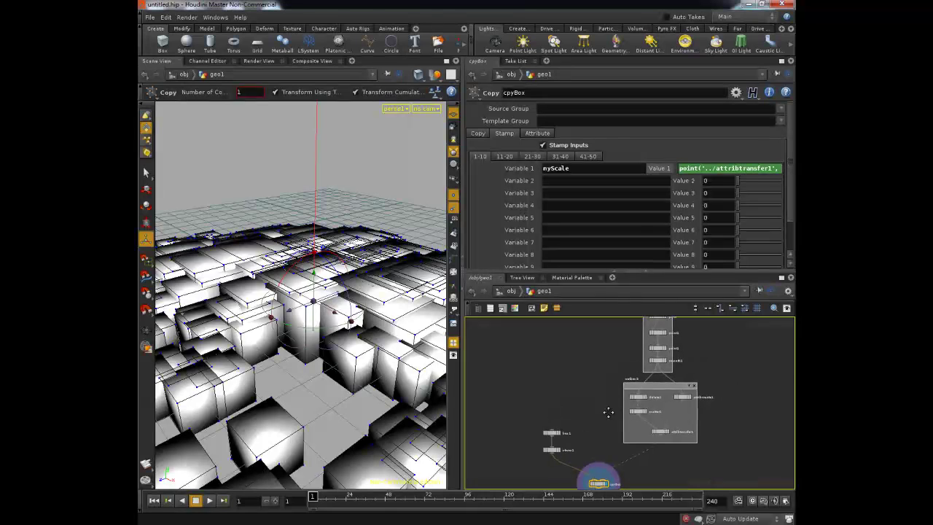
pyautogui.moveTo(608, 406); pyautogui.dragTo(577, 428, button='middle')
pyautogui.moveTo(599, 414); pyautogui.dragTo(693, 404, button='right')
pyautogui.moveTo(654, 371)
pyautogui.mouseDown(button='middle')
pyautogui.moveTo(700, 398)
pyautogui.moveTo(787, 276)
pyautogui.mouseUp(button='middle')
pyautogui.moveTo(527, 477)
pyautogui.mouseDown(button='middle')
pyautogui.moveTo(576, 365)
pyautogui.moveTo(567, 464)
pyautogui.mouseUp(button='middle')
pyautogui.moveTo(578, 387); pyautogui.dragTo(524, 489, button='middle')
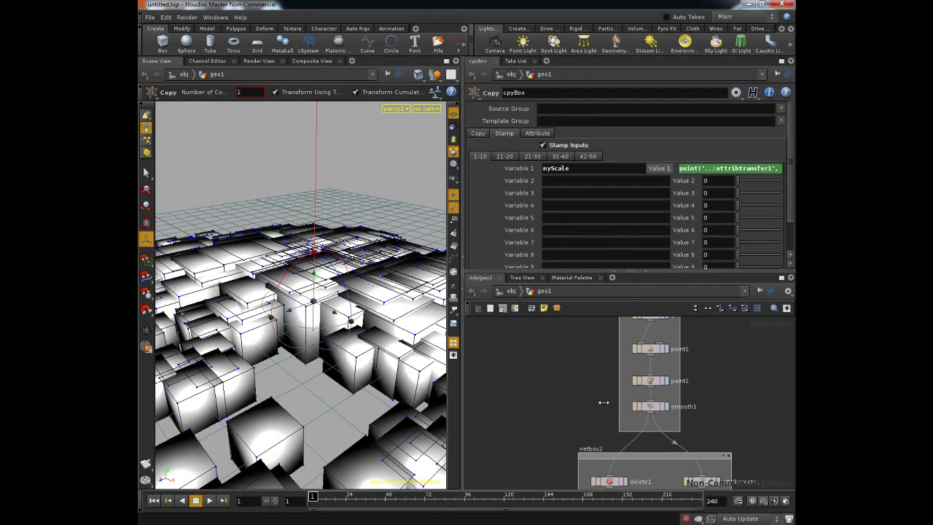
pyautogui.click(667, 380)
pyautogui.moveTo(357, 255)
pyautogui.keyDown('alt'); pyautogui.mouseDown()
pyautogui.moveTo(347, 314)
pyautogui.moveTo(356, 293)
pyautogui.mouseUp(); pyautogui.keyUp('alt')
pyautogui.press('Return')
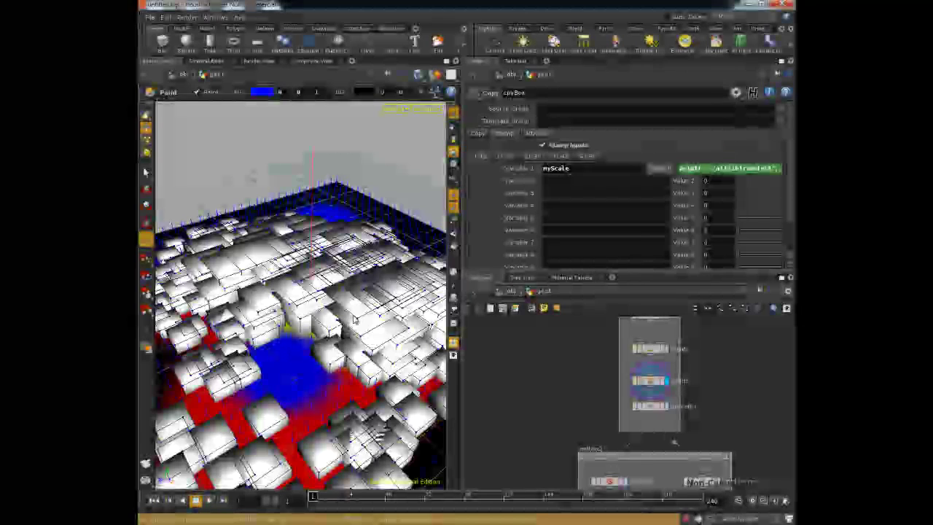
# Set the paint1 node's merge mode to Subtract and its foreground color to dark green (0, 0.3, 0).
pyautogui.click(651, 381)
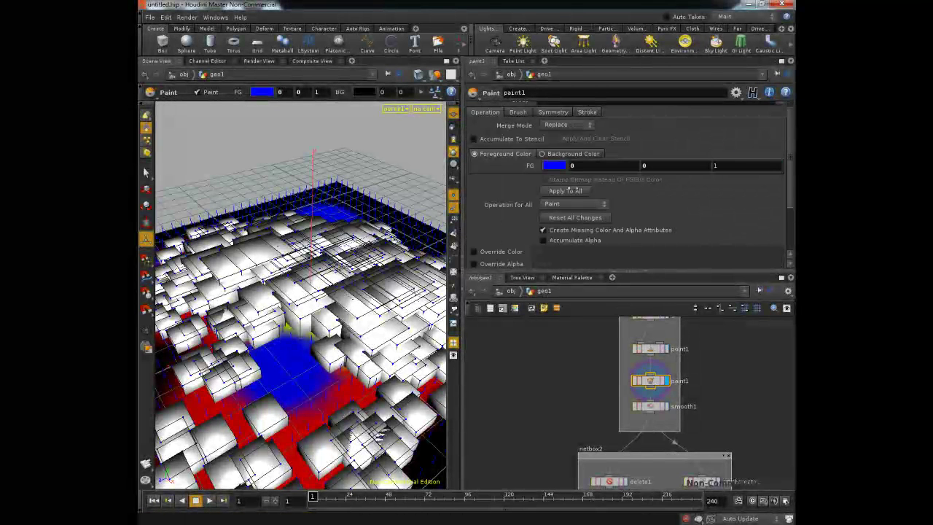
pyautogui.click(566, 126)
pyautogui.click(556, 154)
pyautogui.click(565, 162)
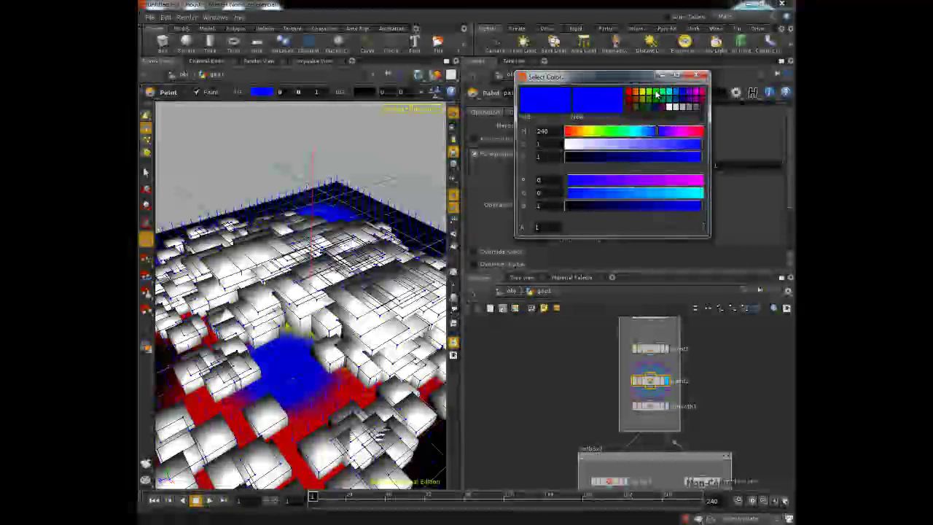
pyautogui.click(658, 95)
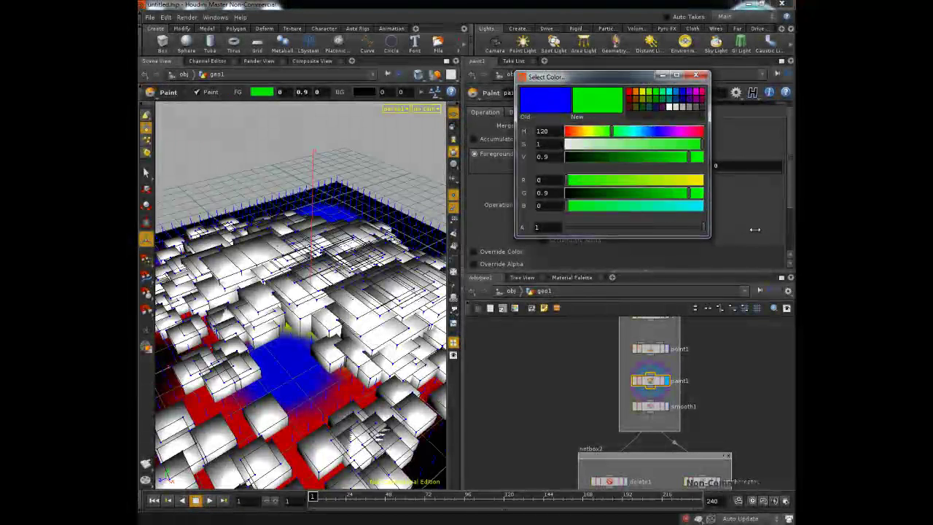
pyautogui.click(696, 76)
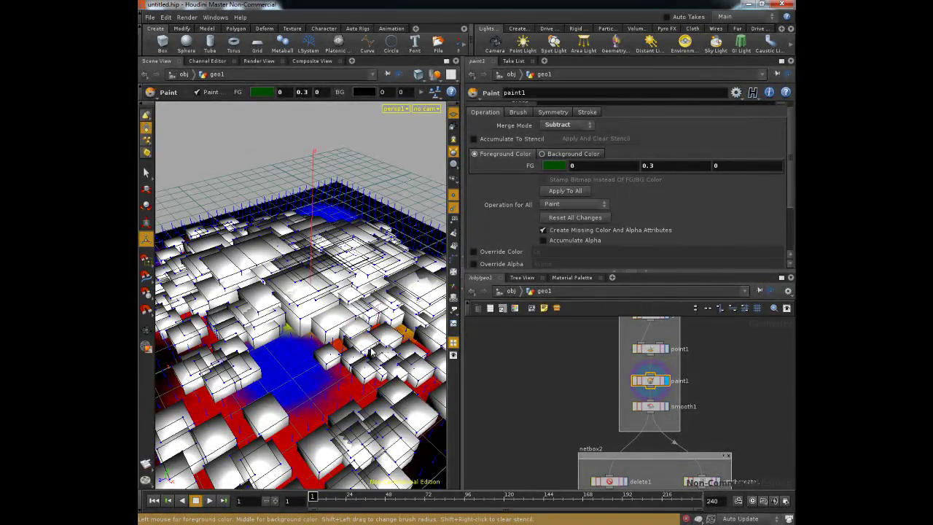
# Subtract green from the painted grid around the outer boxes, working from several sides to shrink the copies.
pyautogui.keyDown('alt'); pyautogui.moveTo(292, 352); pyautogui.dragTo(354, 325); pyautogui.keyUp('alt')
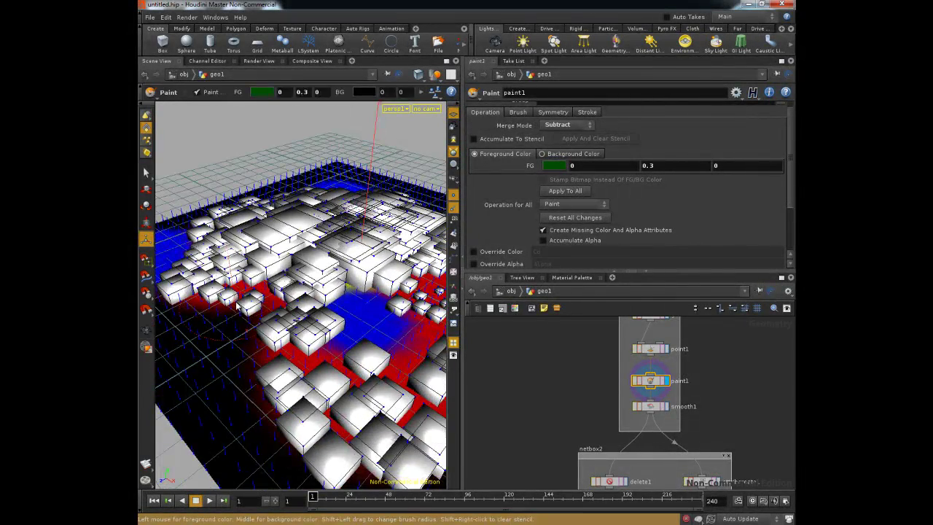
pyautogui.moveTo(238, 291)
pyautogui.mouseDown()
pyautogui.moveTo(263, 314)
pyautogui.moveTo(226, 286)
pyautogui.moveTo(314, 365)
pyautogui.moveTo(332, 343)
pyautogui.mouseUp()
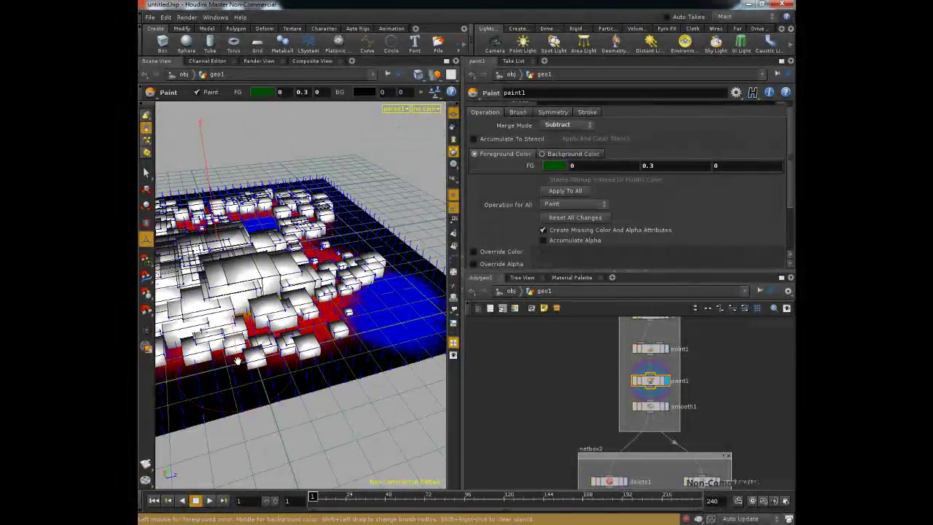
pyautogui.moveTo(243, 361); pyautogui.dragTo(359, 342)
pyautogui.moveTo(235, 312); pyautogui.dragTo(300, 282)
pyautogui.press('space')
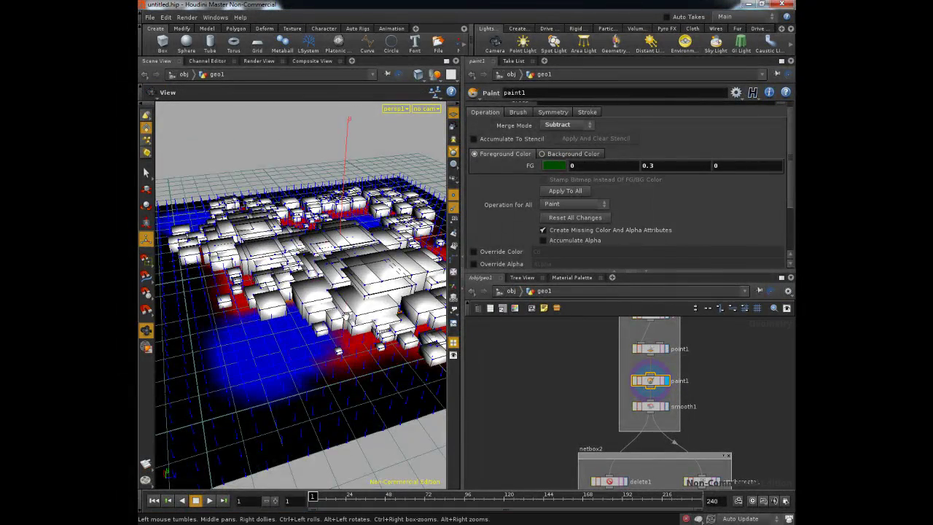
pyautogui.moveTo(373, 356); pyautogui.dragTo(293, 349)
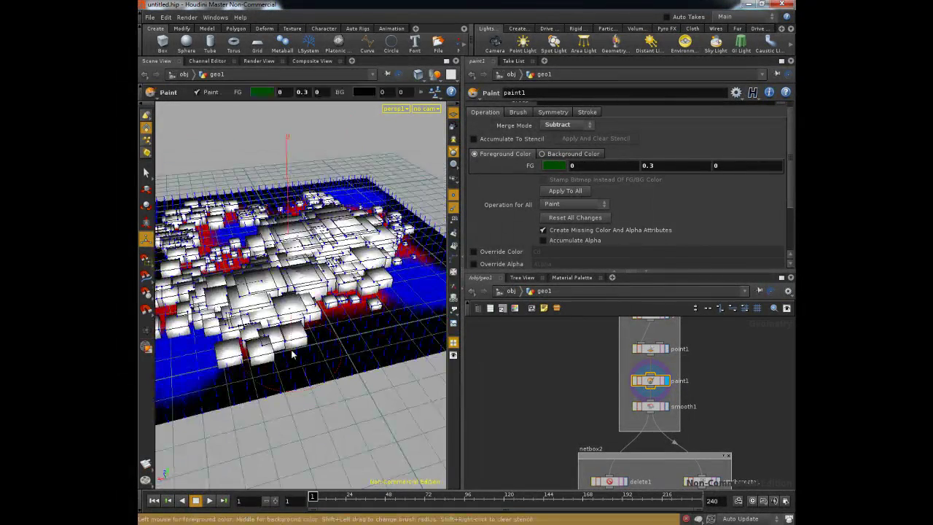
# Subtract more green across the densely covered middle of the grid to shrink and thin out the large boxes.
pyautogui.press('space')
pyautogui.moveTo(253, 319); pyautogui.dragTo(292, 325)
pyautogui.moveTo(292, 325); pyautogui.dragTo(337, 364, button='right')
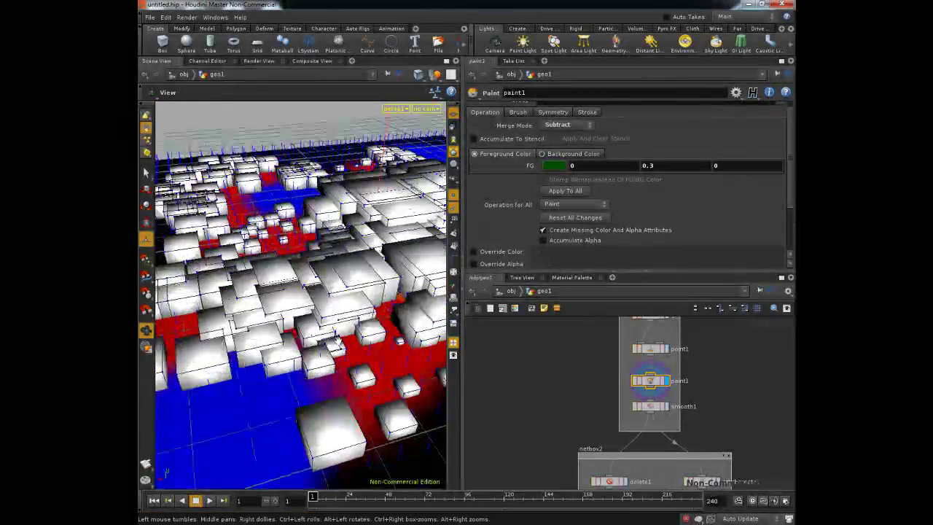
pyautogui.moveTo(338, 365)
pyautogui.mouseDown()
pyautogui.moveTo(335, 338)
pyautogui.moveTo(308, 348)
pyautogui.moveTo(346, 375)
pyautogui.mouseUp()
pyautogui.press('space')
pyautogui.press('space')
pyautogui.moveTo(239, 349)
pyautogui.mouseDown()
pyautogui.moveTo(336, 375)
pyautogui.moveTo(272, 375)
pyautogui.moveTo(240, 360)
pyautogui.moveTo(261, 346)
pyautogui.mouseUp()
pyautogui.press('space')
pyautogui.moveTo(219, 324); pyautogui.dragTo(228, 281)
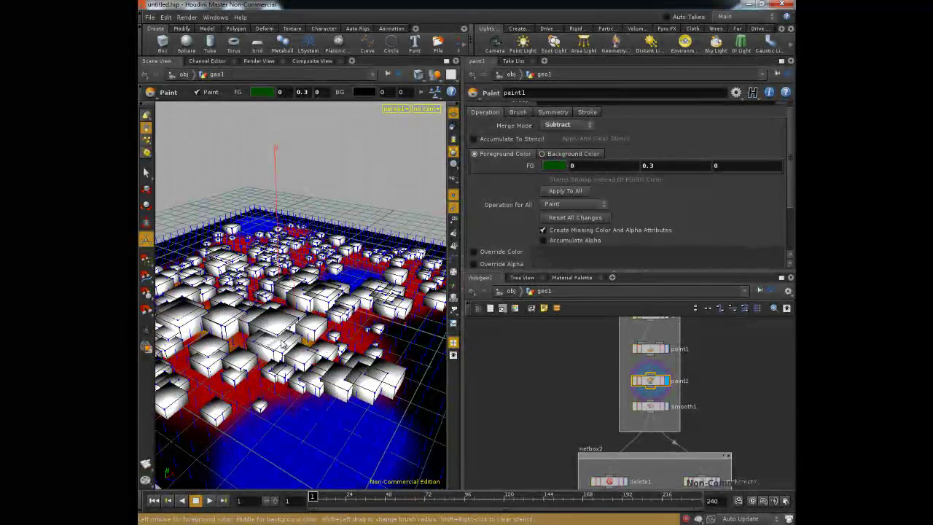
# Switch the Paint node's merge mode to Add and inspect the scaled boxes from above and from a low angle.
pyautogui.keyDown('alt'); pyautogui.moveTo(281, 343); pyautogui.dragTo(264, 327); pyautogui.keyUp('alt')
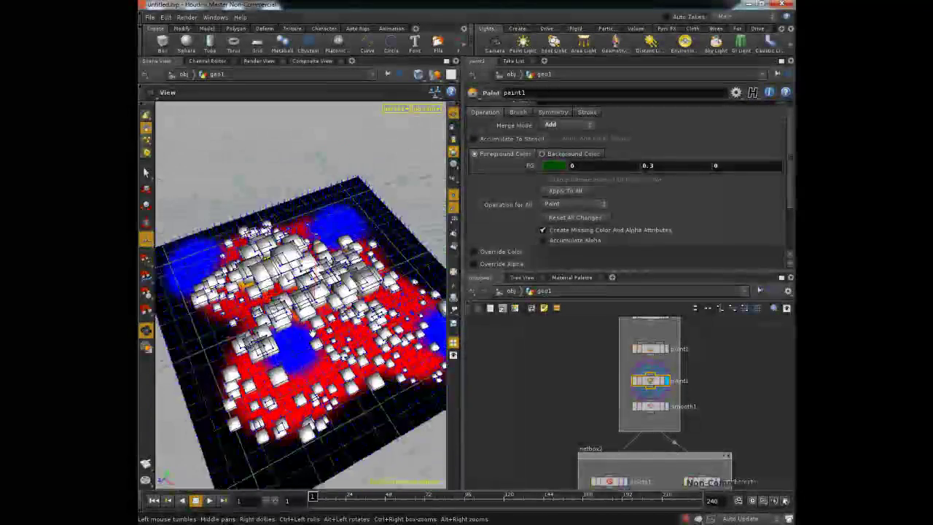
pyautogui.moveTo(312, 331)
pyautogui.mouseDown()
pyautogui.moveTo(314, 345)
pyautogui.moveTo(308, 312)
pyautogui.moveTo(322, 317)
pyautogui.moveTo(316, 326)
pyautogui.mouseUp()
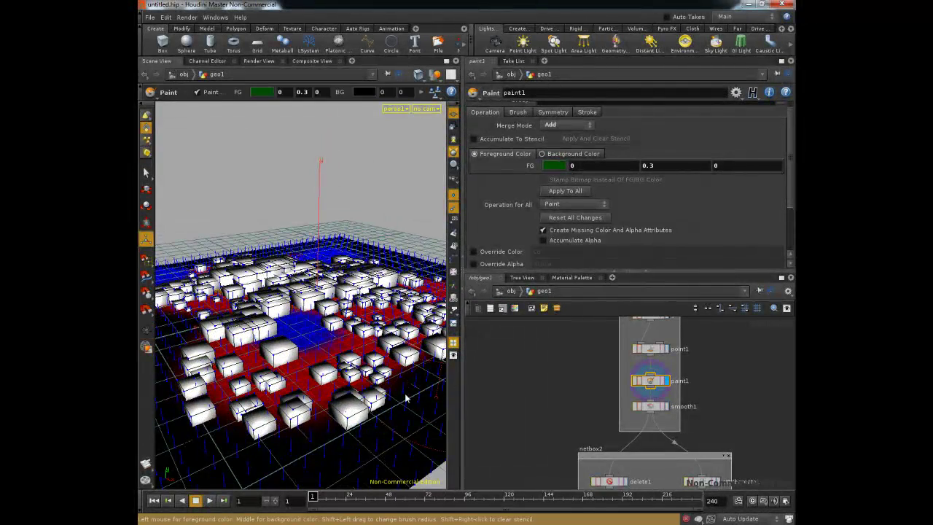